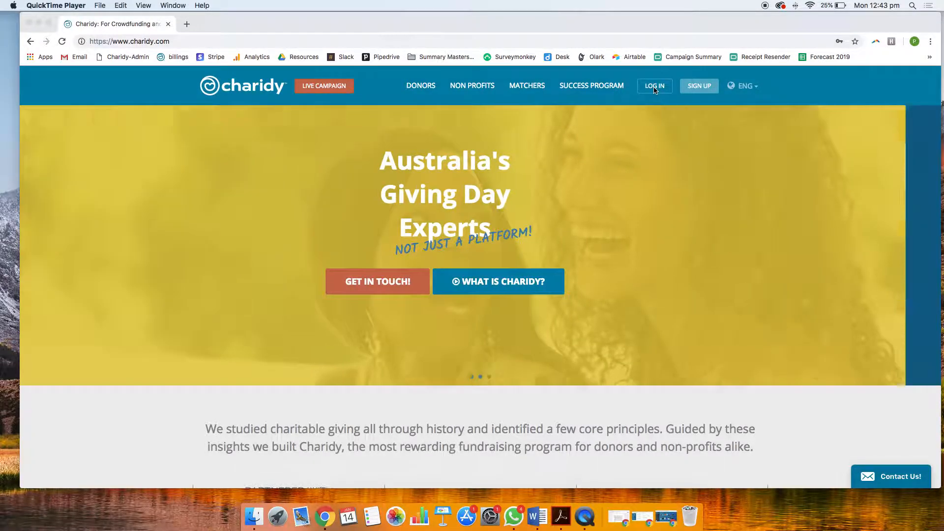
Open the Charidy login form and replace the prefilled address with the account's e-mail
left_click(646, 87)
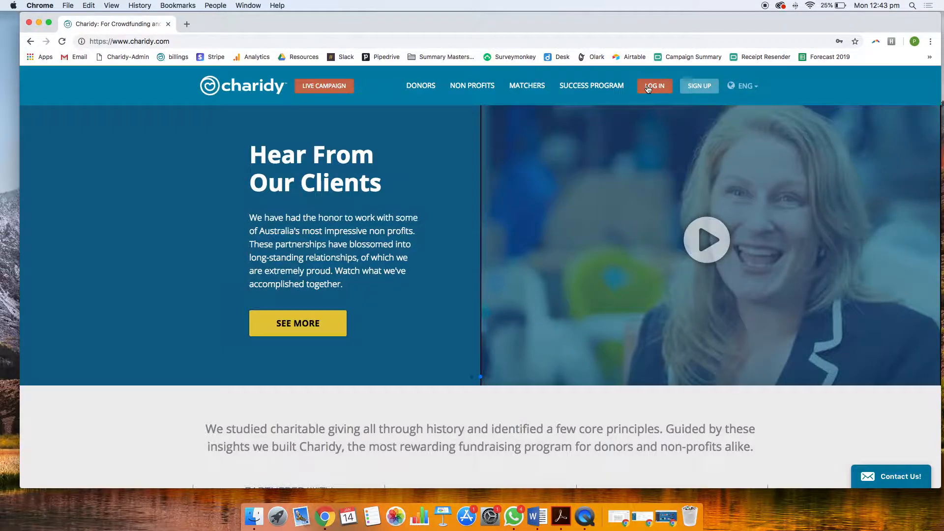
left_click(648, 89)
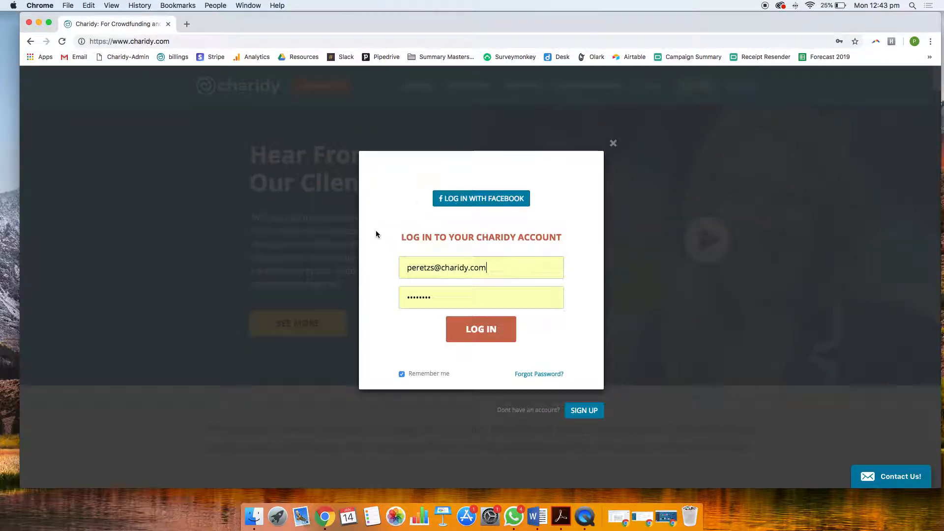
double_click(432, 268)
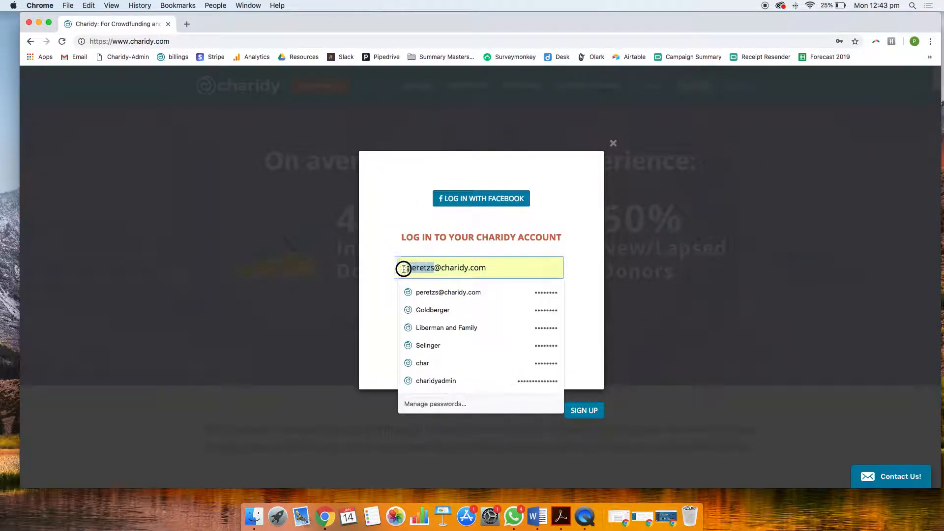
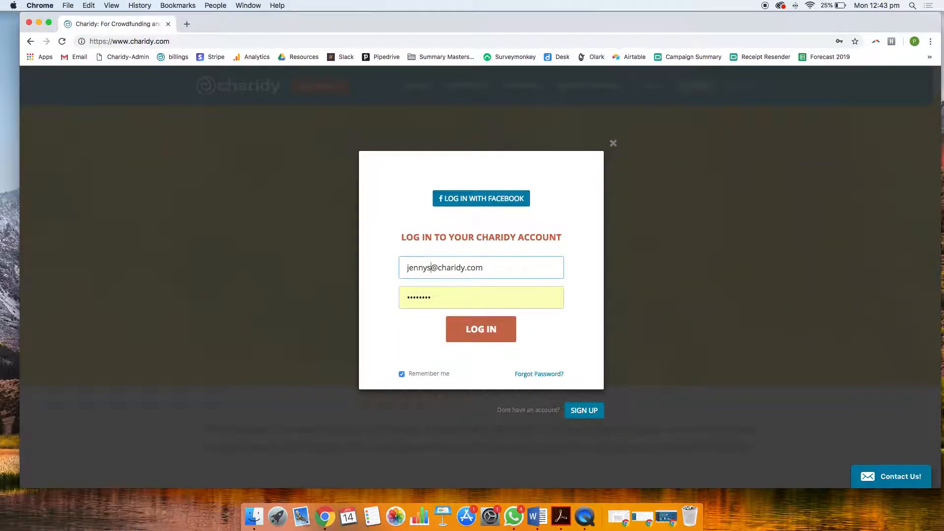
key("Tab")
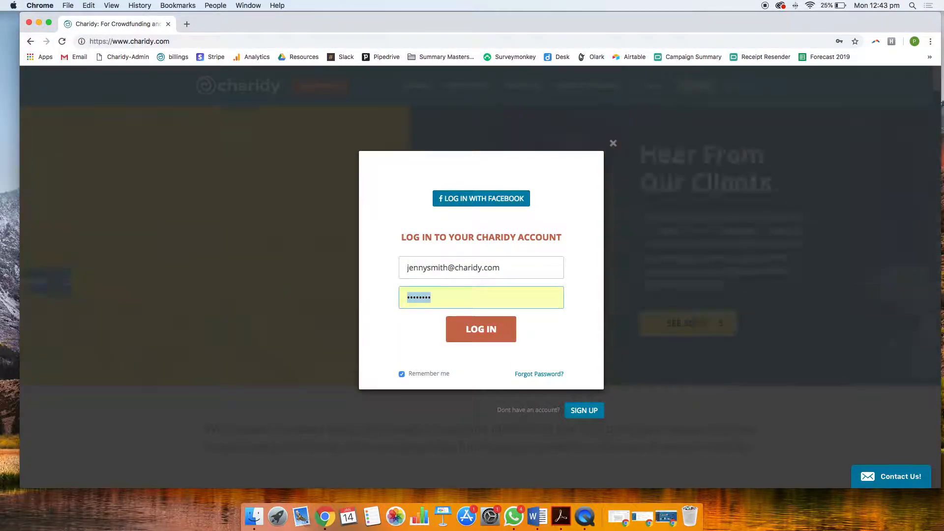
Enter the account password and log in to the organization's dashboard
type("abcdefghijk")
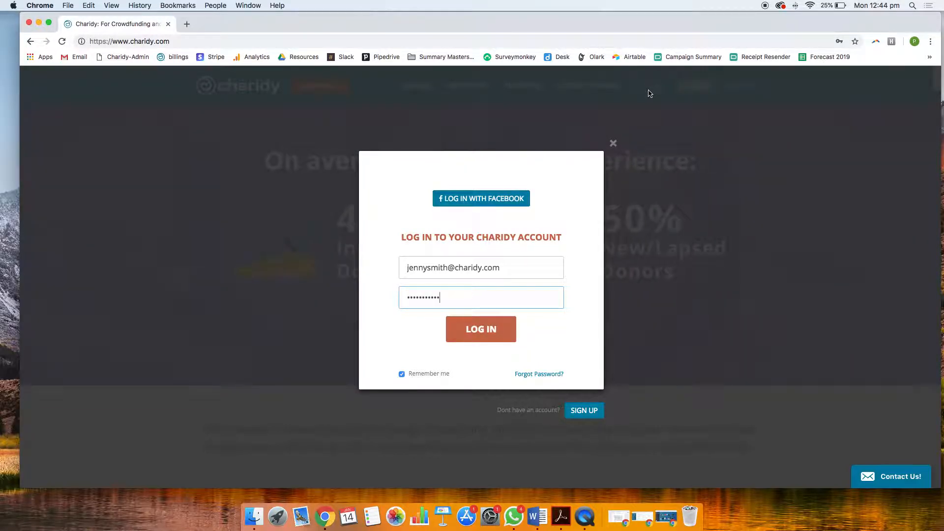
left_click(490, 332)
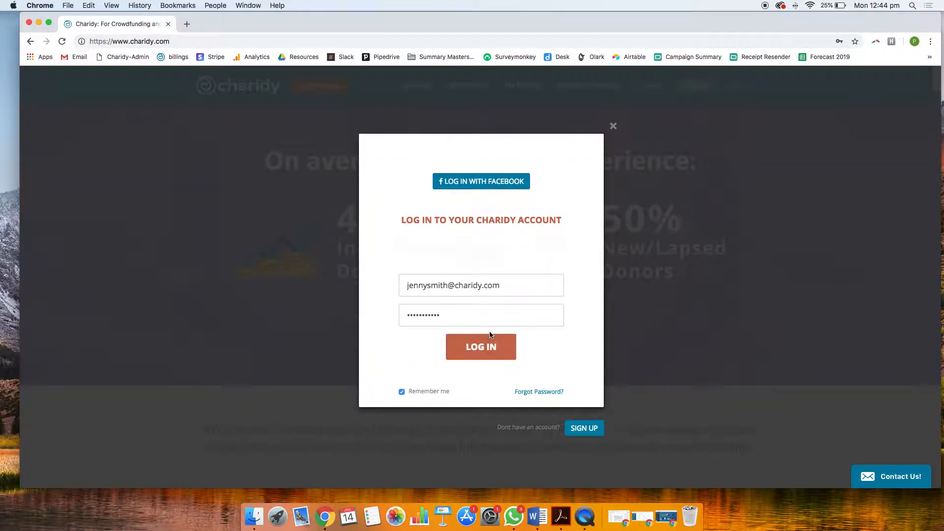
double_click(452, 321)
type("•••••••••••")
key("Return")
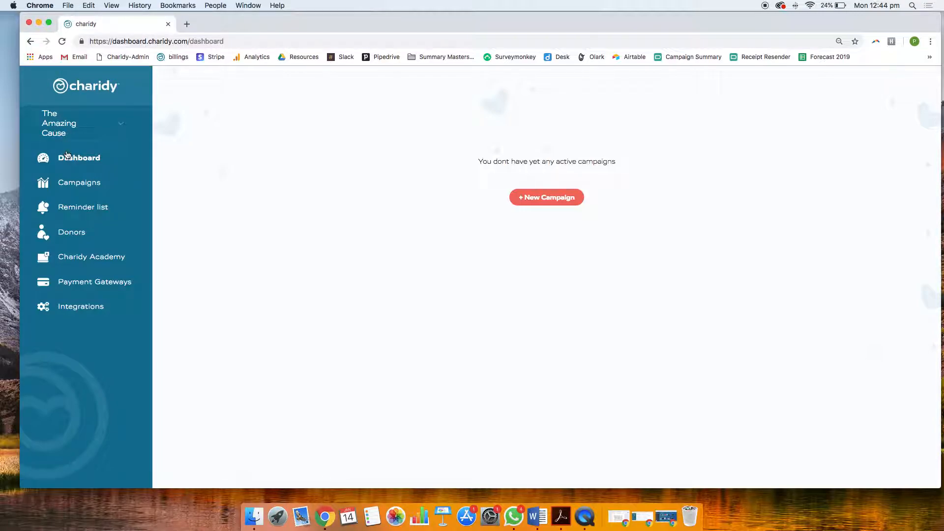
Open the account settings of The Amazing Cause and review the Contact Details and Account Sign In sections
left_click(69, 134)
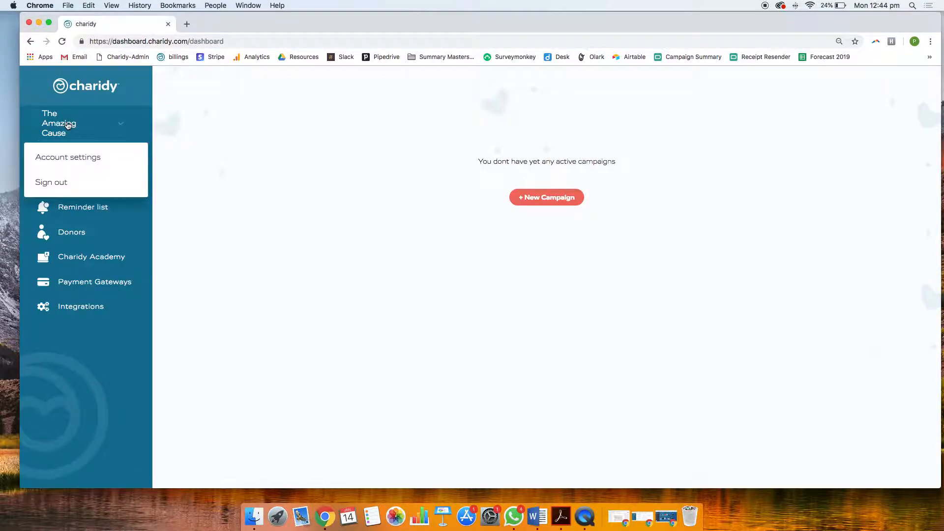
left_click(68, 156)
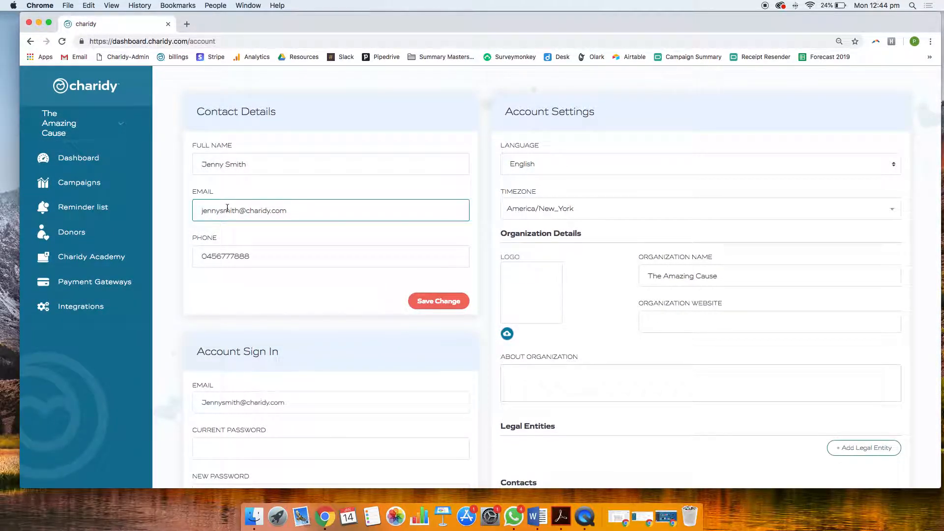
scroll(223, 221, "down", 1)
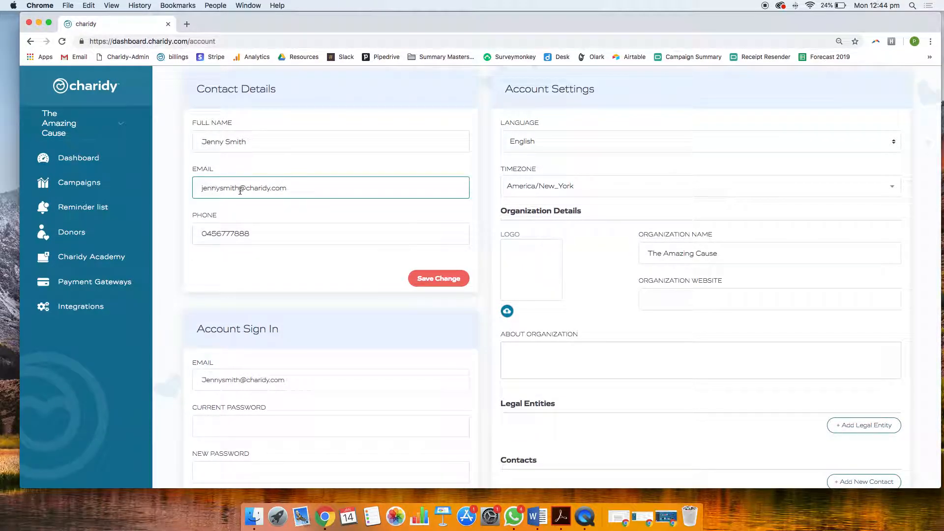
scroll(253, 260, "down", 1)
scroll(265, 263, "down", 4)
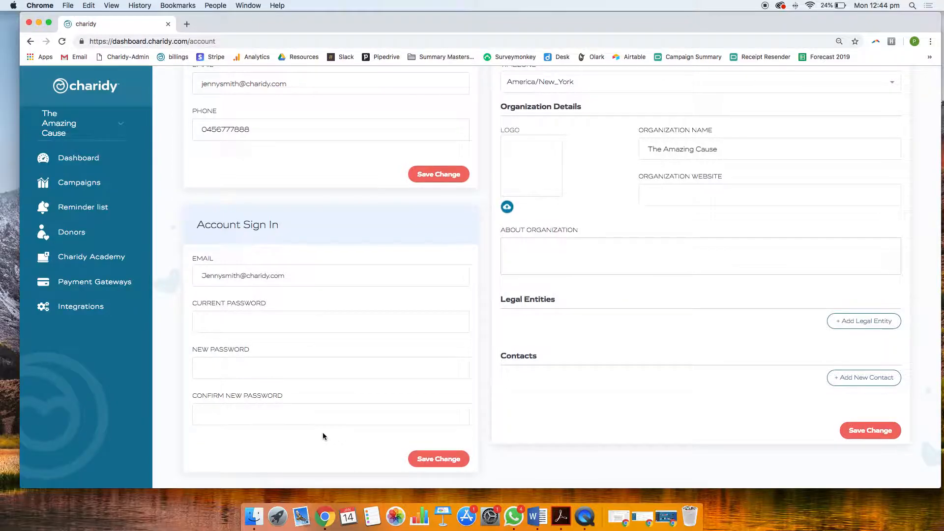
scroll(323, 435, "down", 5)
scroll(322, 435, "up", 10)
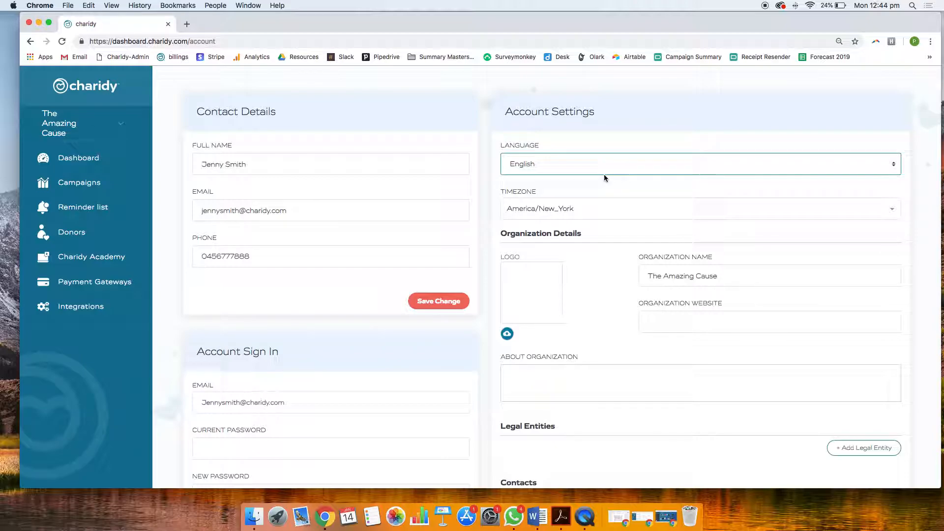
Set the account's timezone to Australia/Melbourne
left_click(616, 211)
type("melbou")
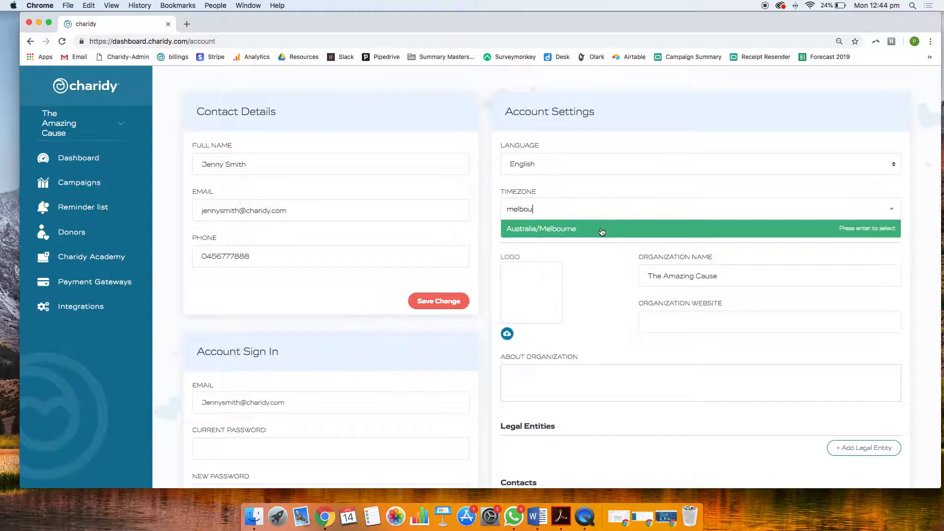
left_click(602, 232)
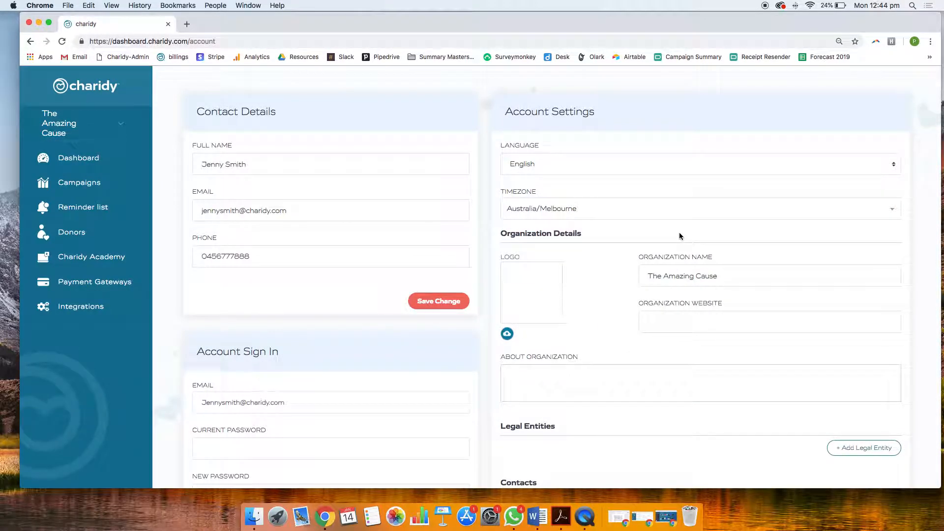
Upload logo1.png from the Downloads folder as the organization's logo
scroll(491, 291, "down", 2)
left_click(507, 268)
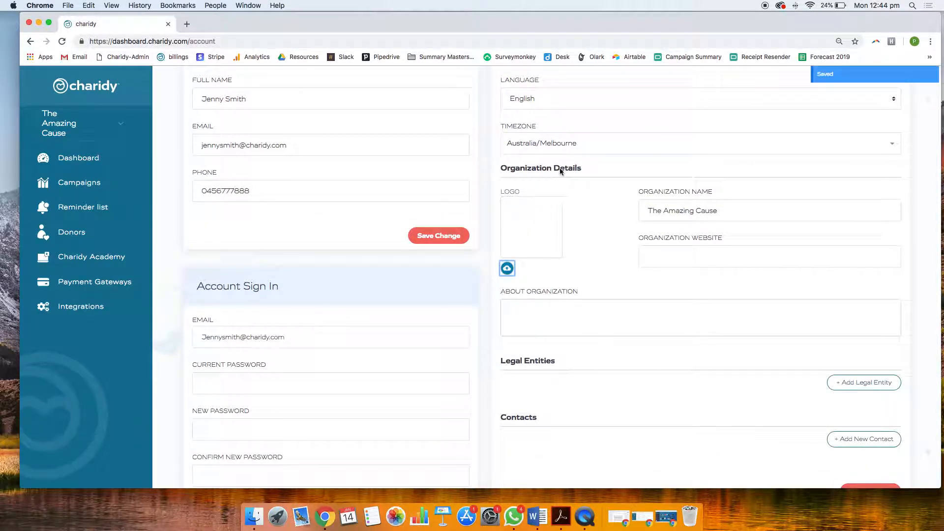
left_click(522, 228)
left_click(593, 238)
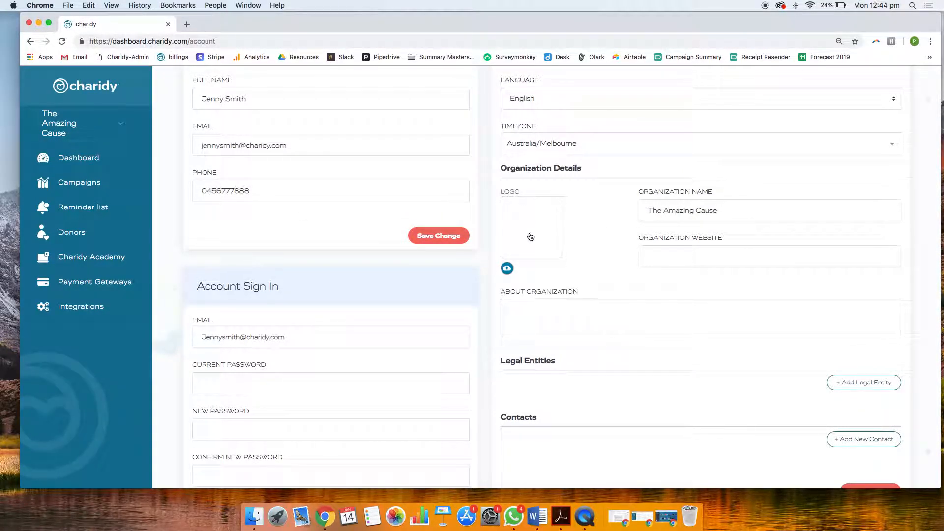
left_click(531, 237)
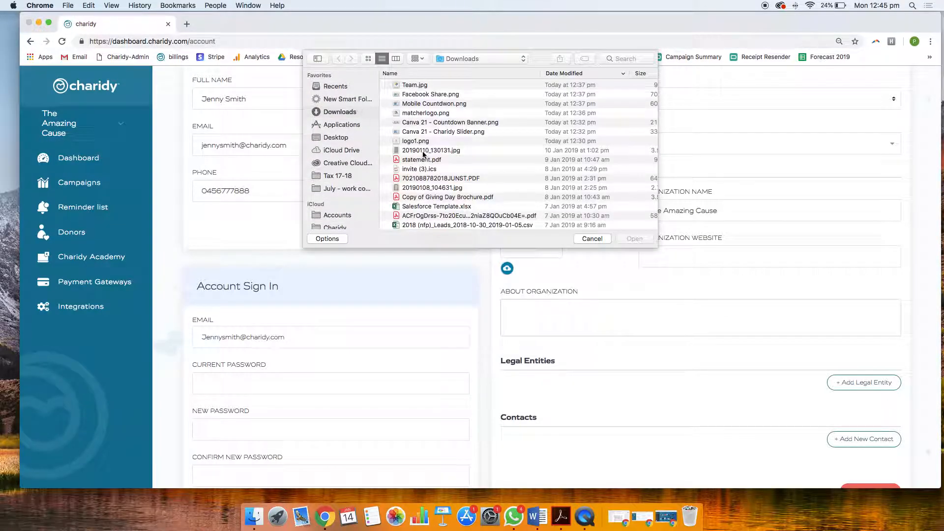
double_click(416, 141)
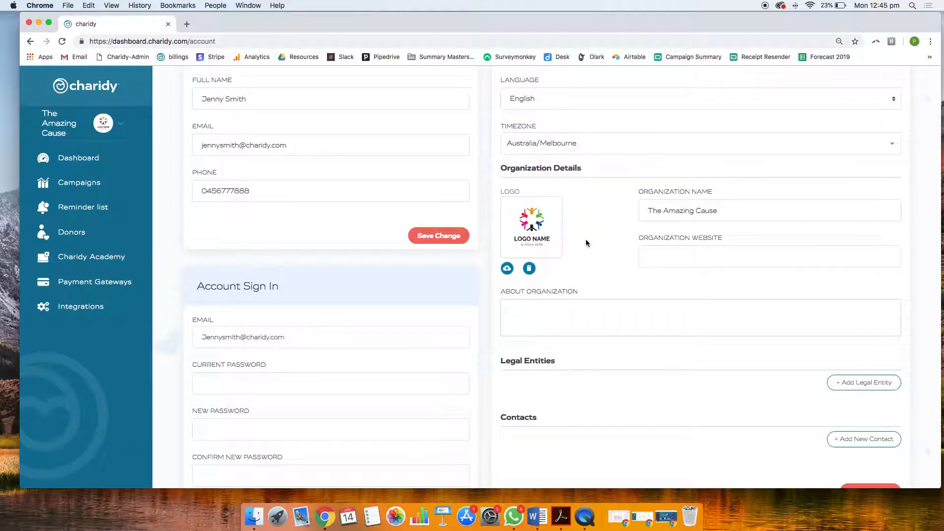
Start a new Non-Profit business legal entity with the legal name Amazing Cause Ltd
left_click(666, 214)
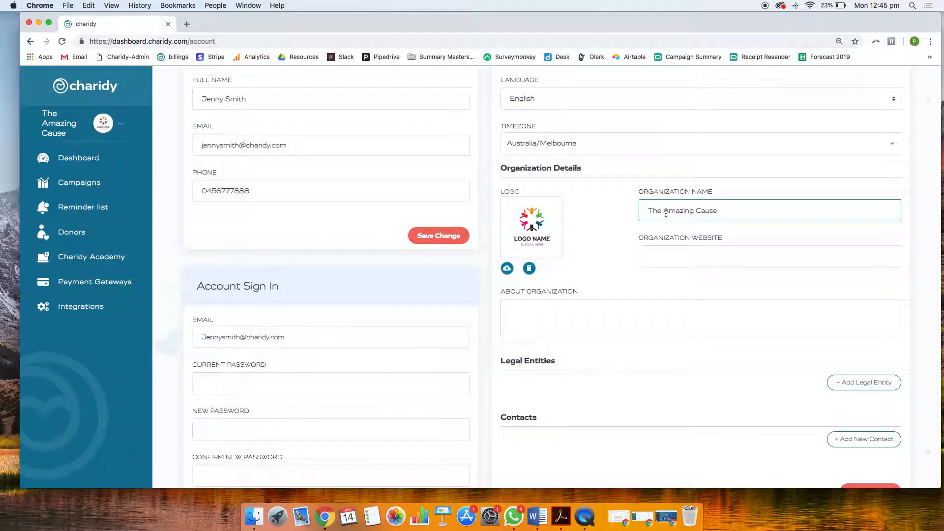
scroll(598, 239, "down", 4)
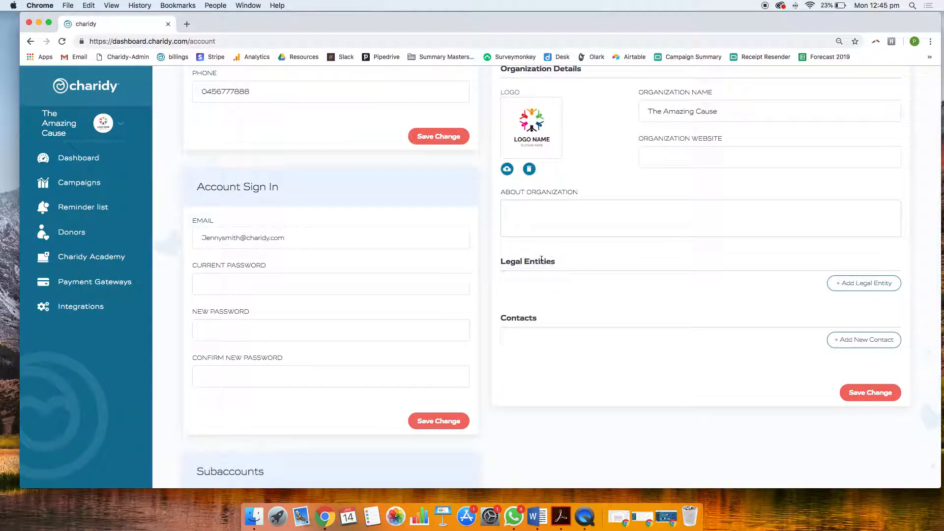
scroll(560, 284, "down", 1)
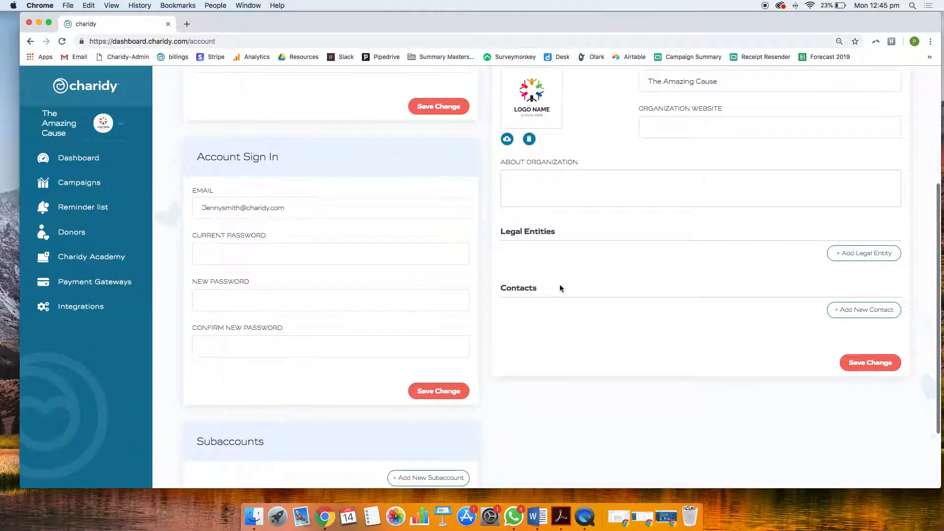
left_click(858, 255)
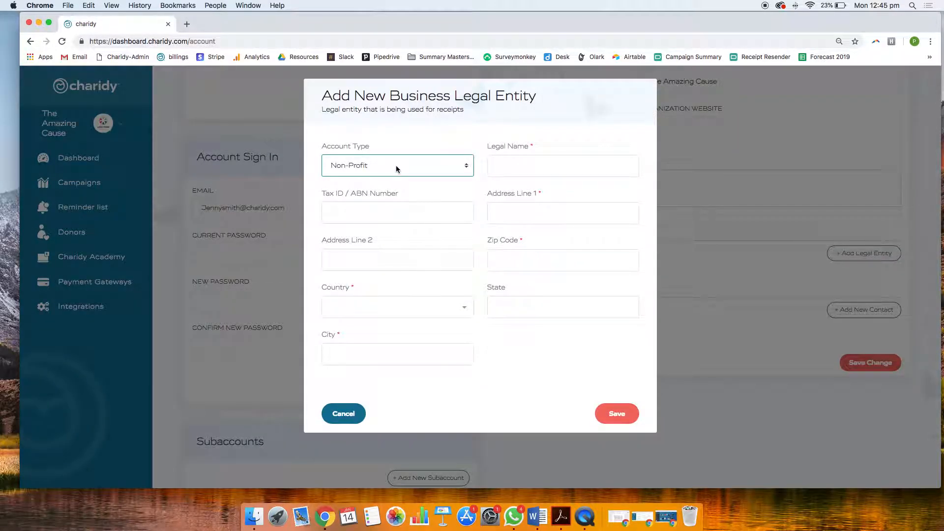
left_click(509, 167)
left_click(509, 167)
type("Amazing ")
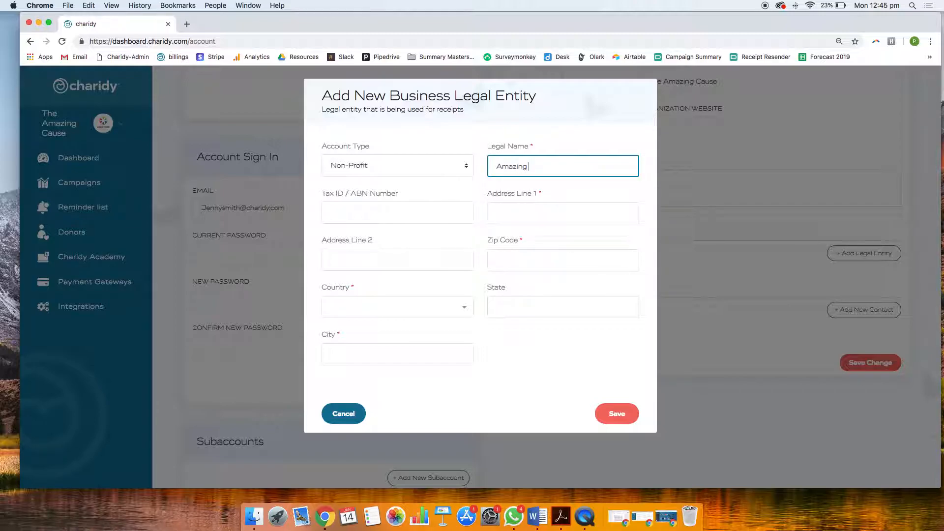
type("Cause Ltd")
Fill in the legal entity's tax ID / ABN number, first address line and zip code
left_click(381, 214)
left_click(382, 213)
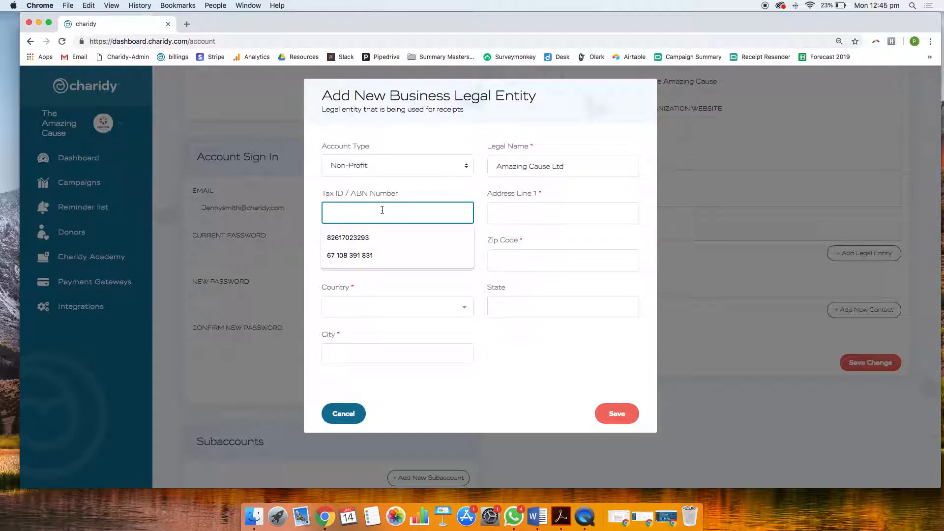
left_click(367, 236)
left_click(532, 207)
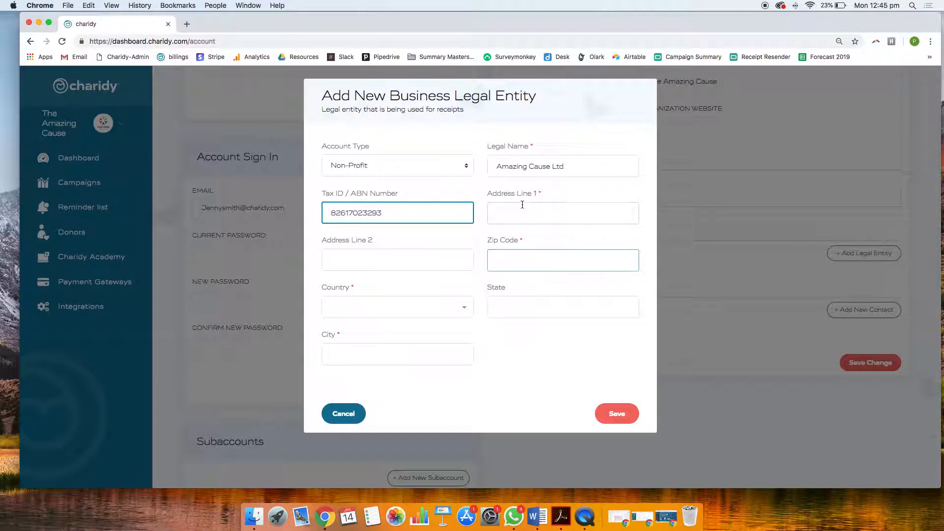
left_click(519, 210)
type("1 Myplace ")
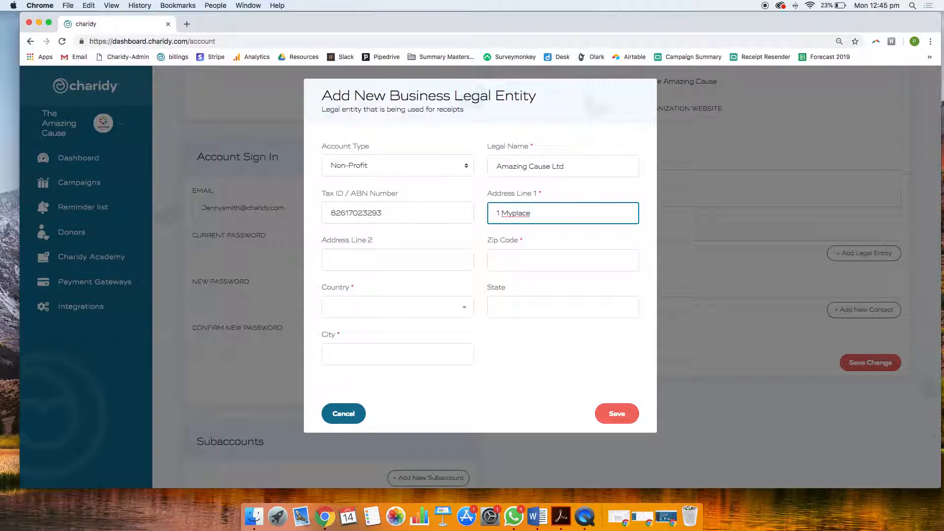
type("Ct")
key("Tab")
left_click(496, 260)
type("3000")
Set the legal entity's country to Australia and its state to VIC
left_click(497, 307)
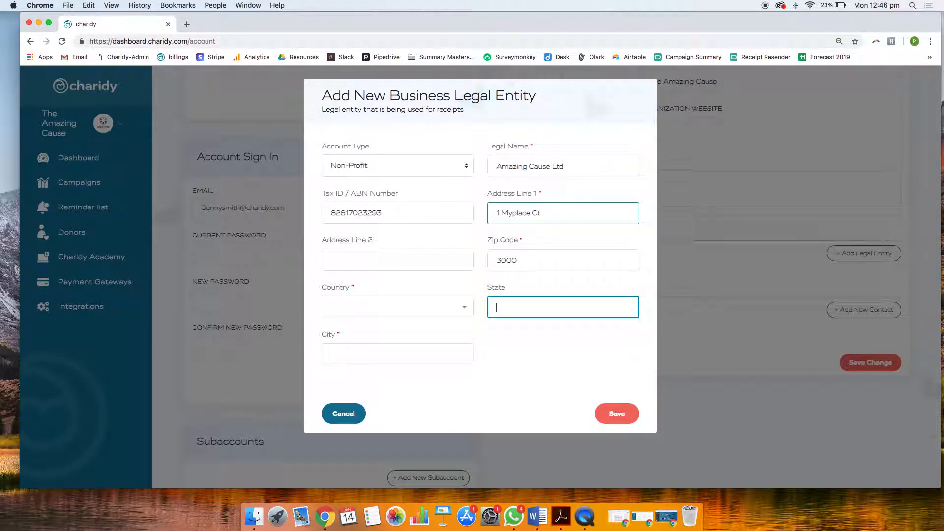
left_click(429, 309)
type("asu")
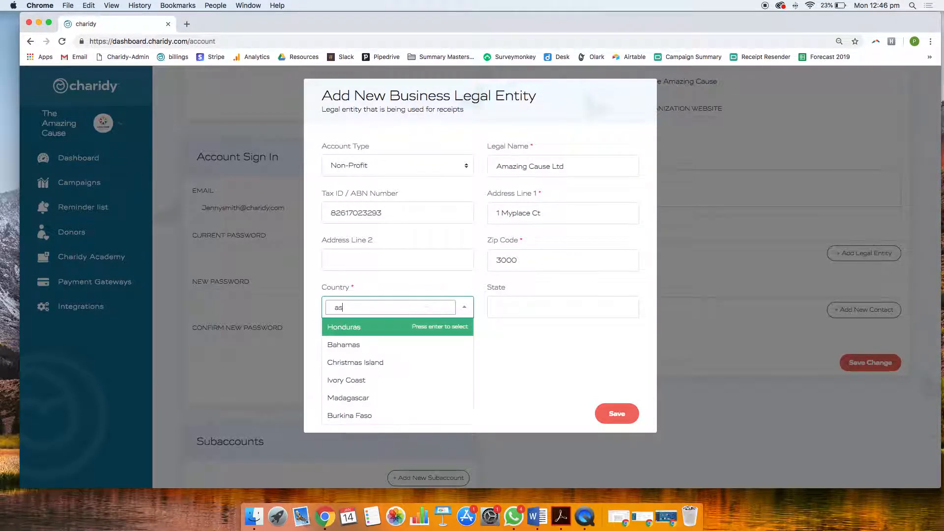
key("BackSpace")
key("BackSpace")
type("us")
left_click(383, 341)
left_click(526, 319)
type("VIC")
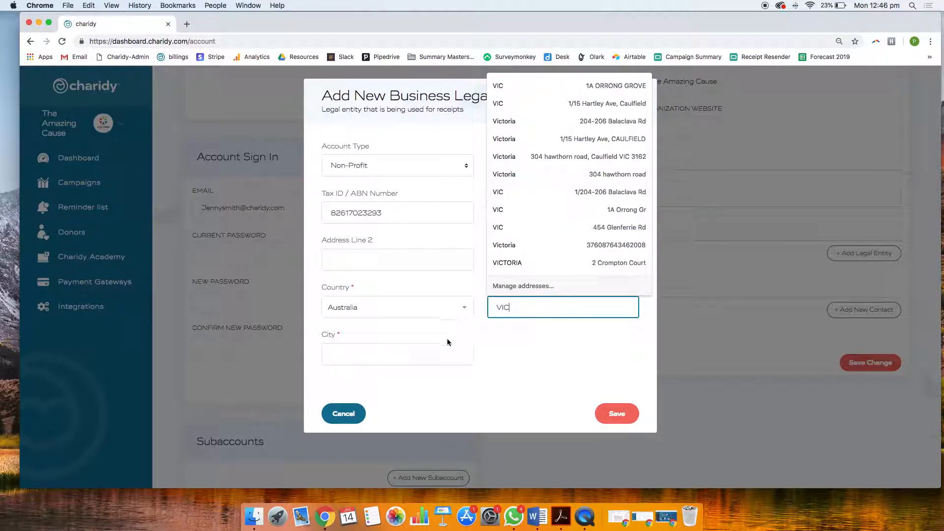
Set the legal entity's city to Melbourne and save the new entity
left_click(411, 356)
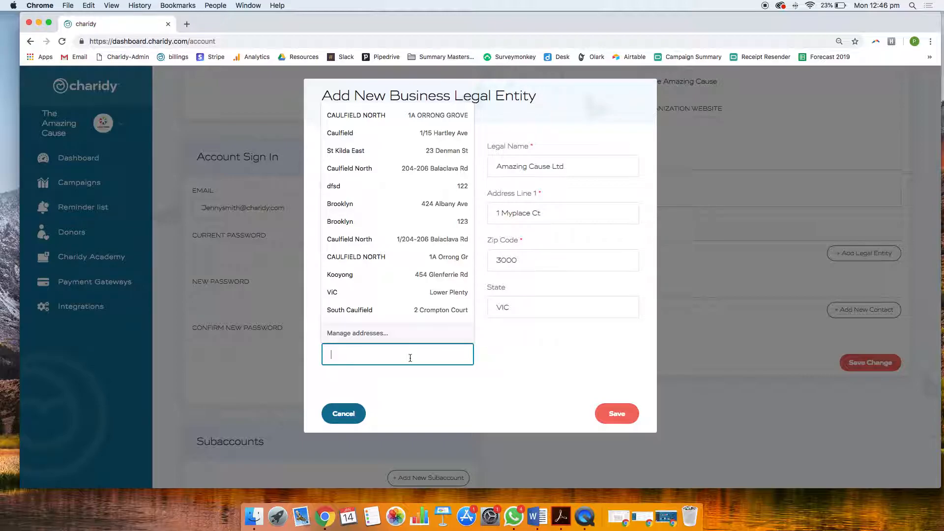
type("Melbourne")
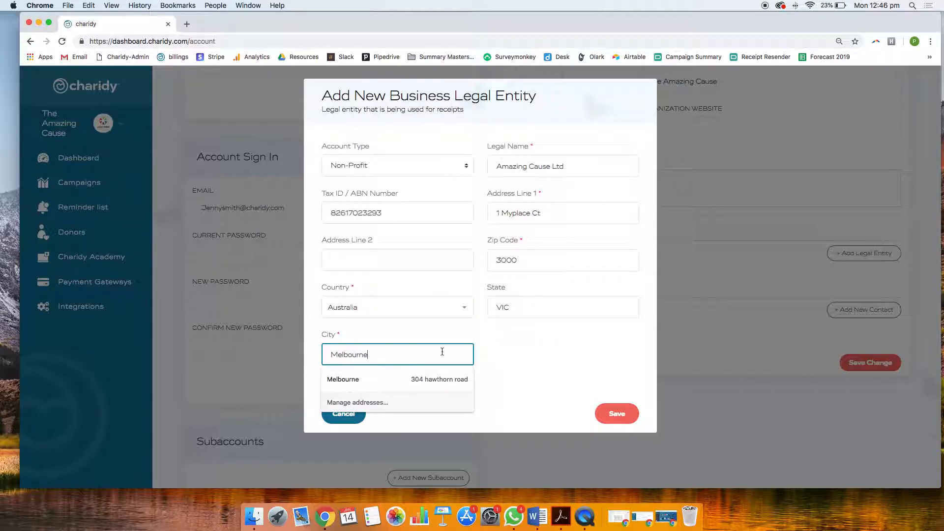
left_click(550, 356)
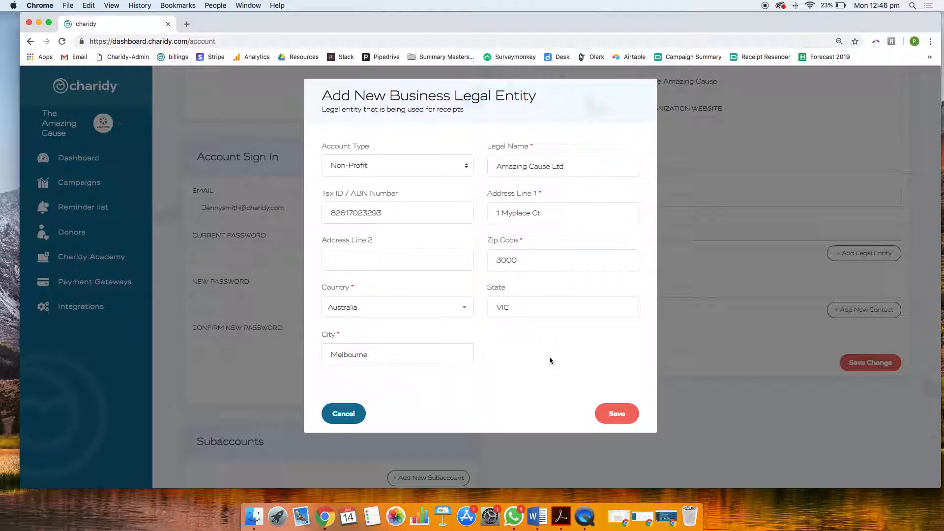
left_click(621, 420)
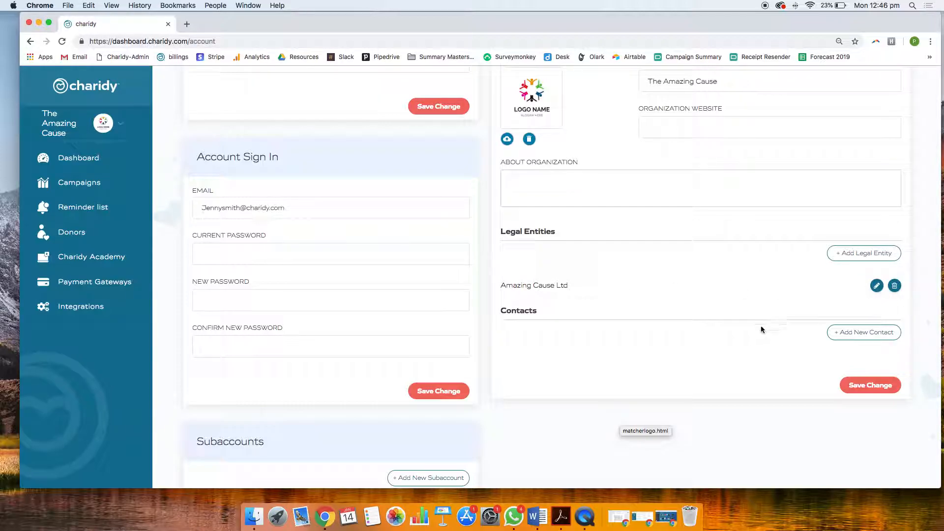
Open the form for a new subaccount, review the available access roles, and cancel without sending an invitation
scroll(754, 329, "down", 3)
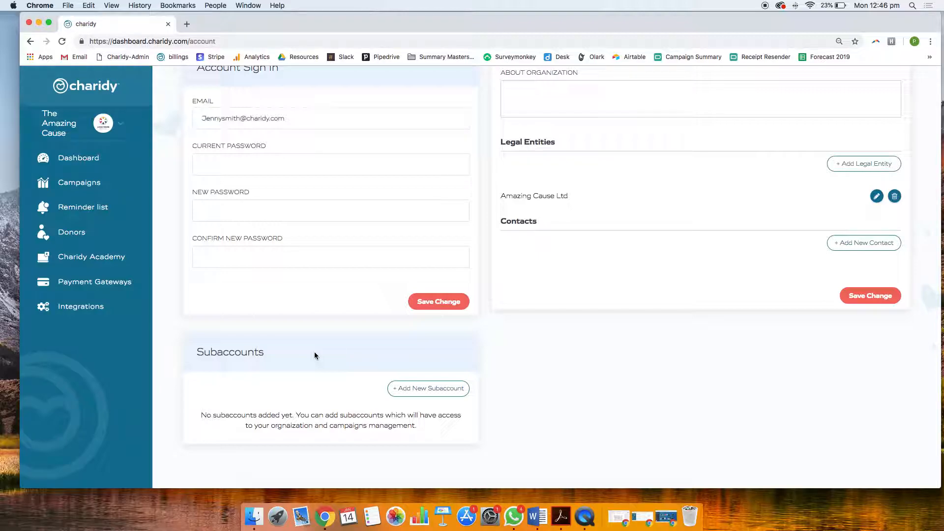
left_click(413, 390)
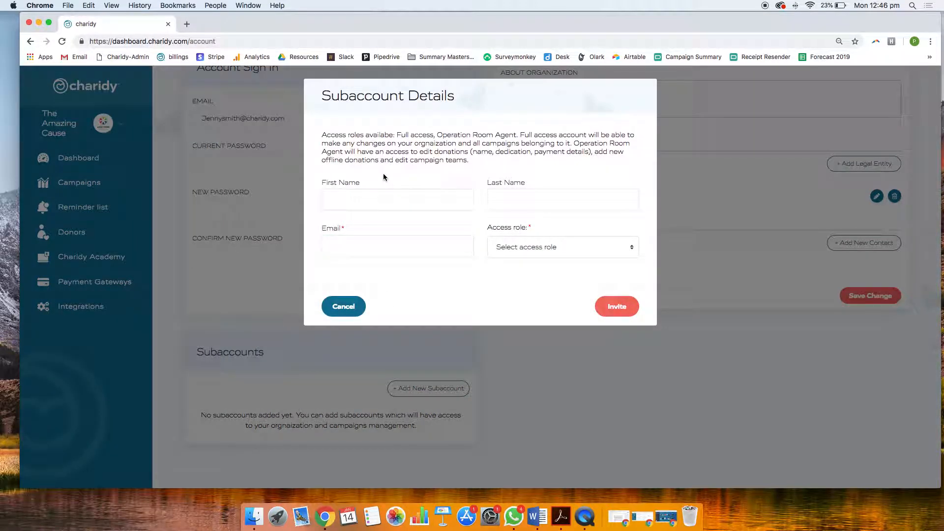
left_click(512, 247)
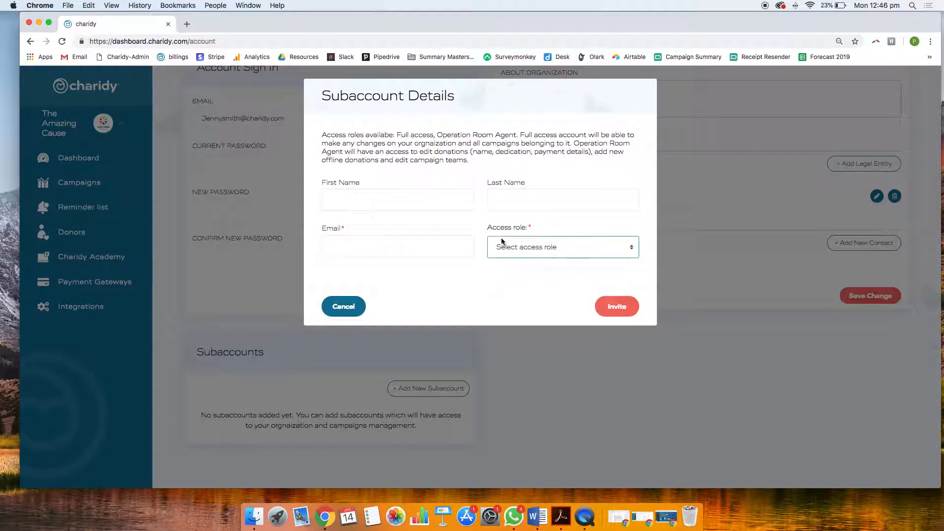
left_click(520, 227)
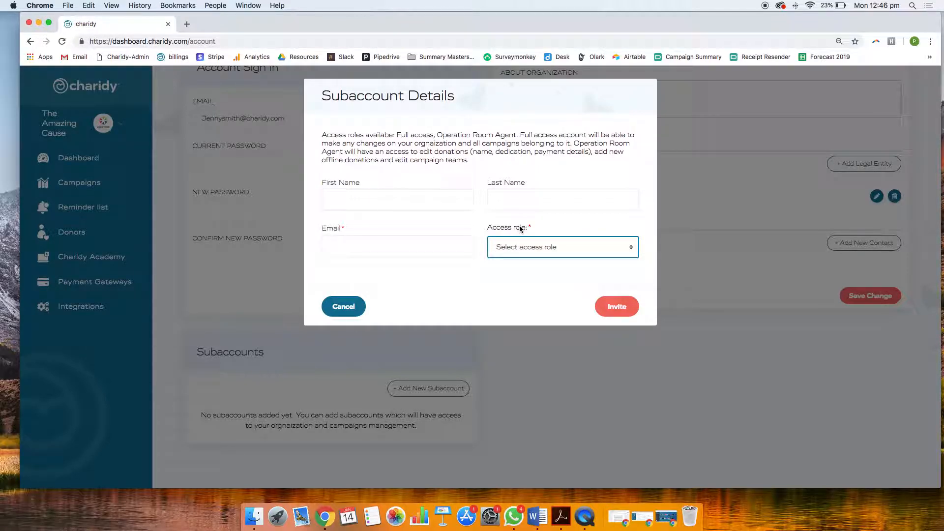
left_click(518, 253)
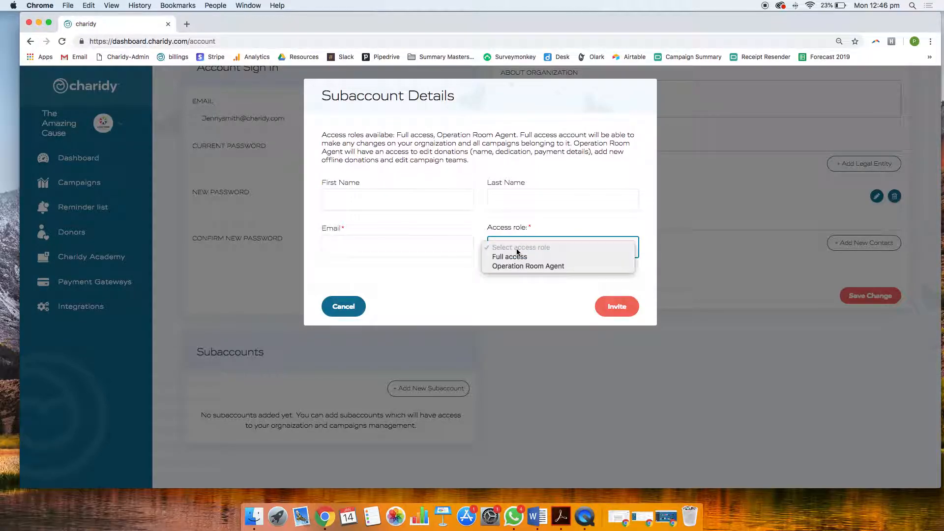
left_click(518, 290)
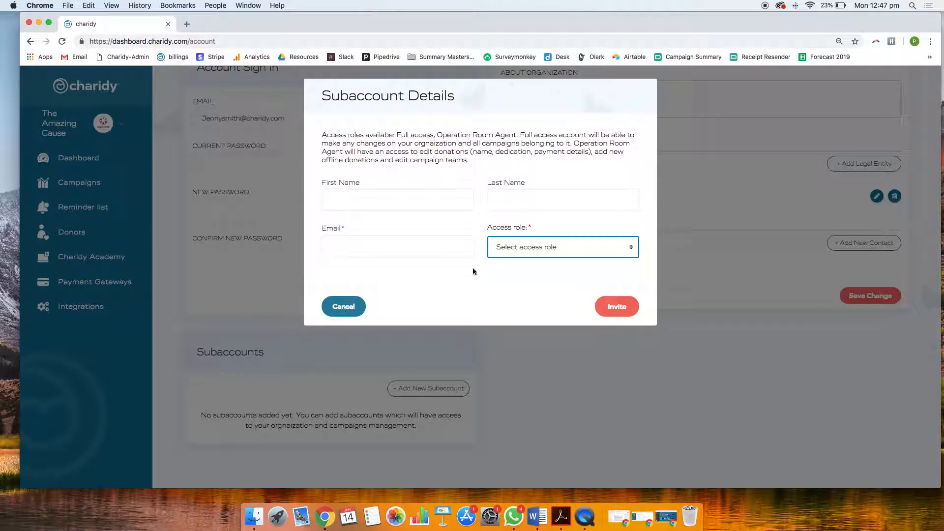
left_click(334, 316)
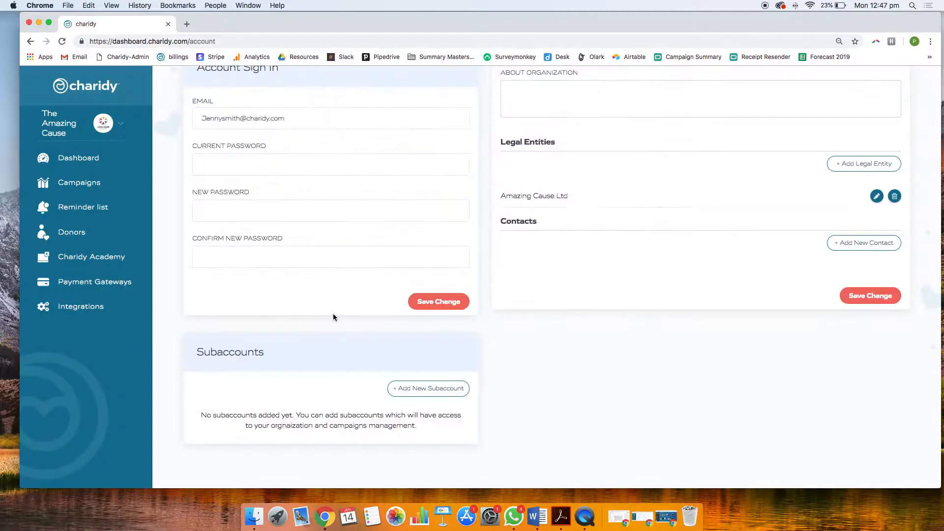
Go to the organization's dashboard, switch to the other Chrome window showing the Chabad of Towson dashboard, and enlarge that window
scroll(180, 333, "up", 6)
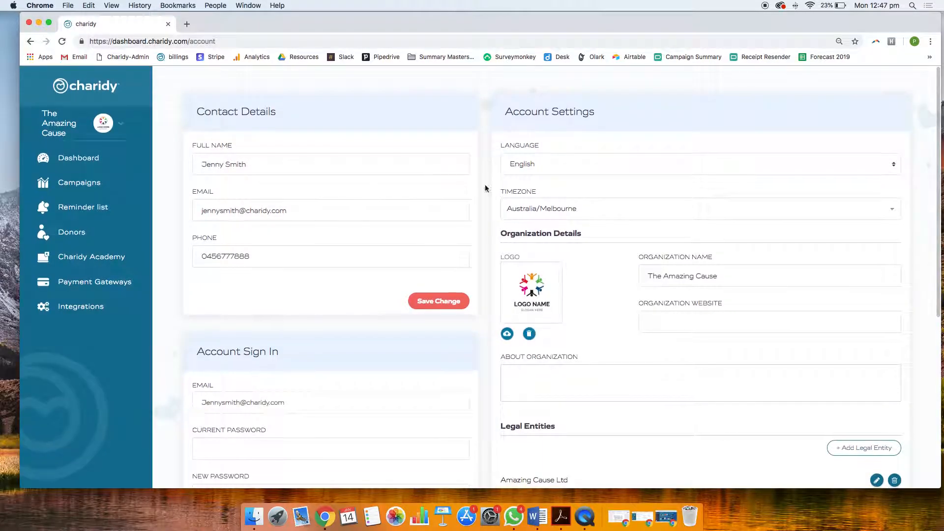
left_click(88, 163)
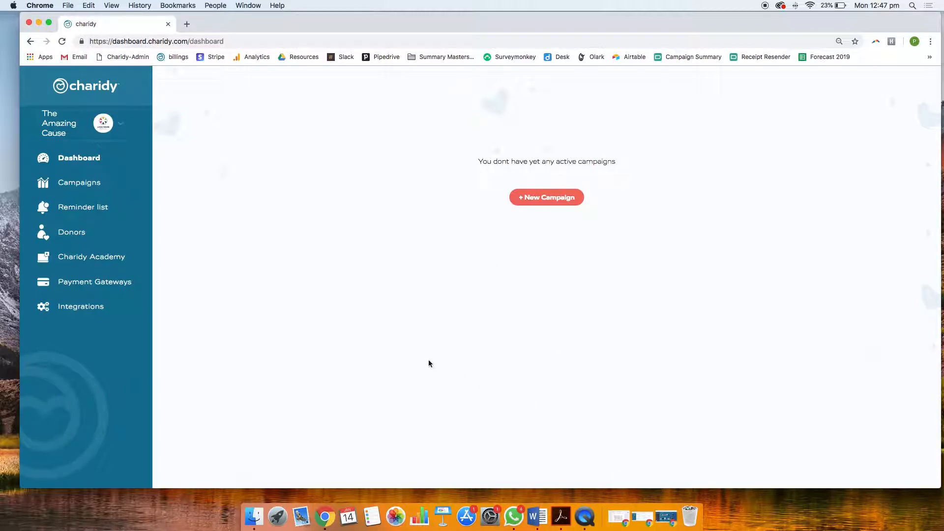
left_click(645, 526)
left_click_drag(861, 349, 942, 460)
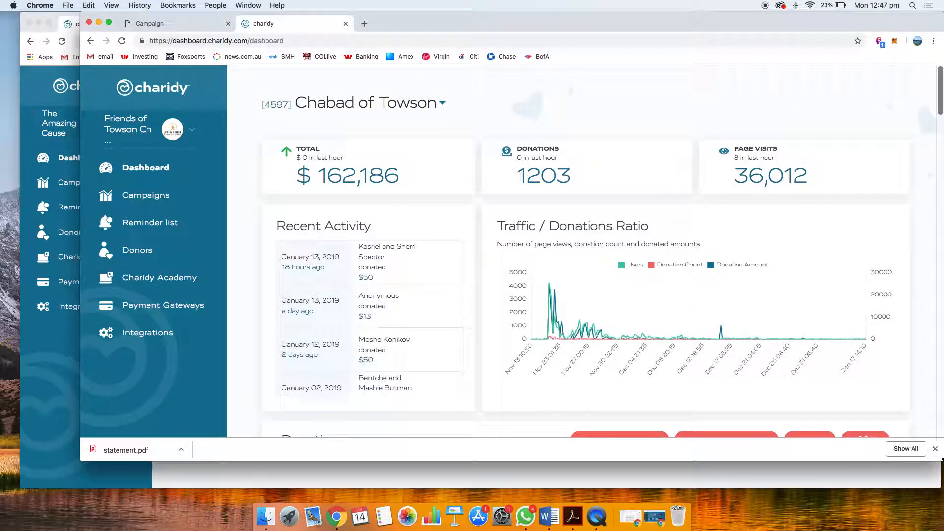
left_click_drag(80, 460, 26, 467)
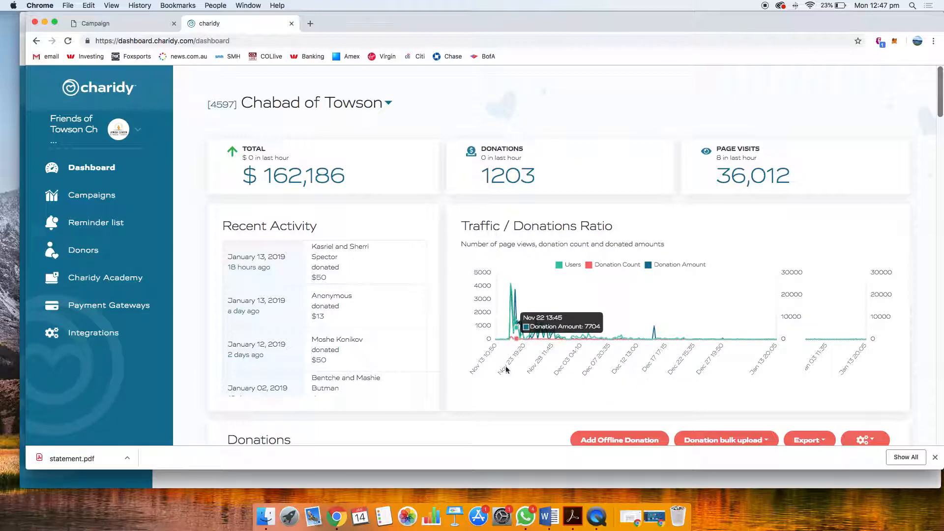
Review the campaign dashboard's recent activity, traffic and donations chart, and donations list
scroll(432, 365, "down", 2)
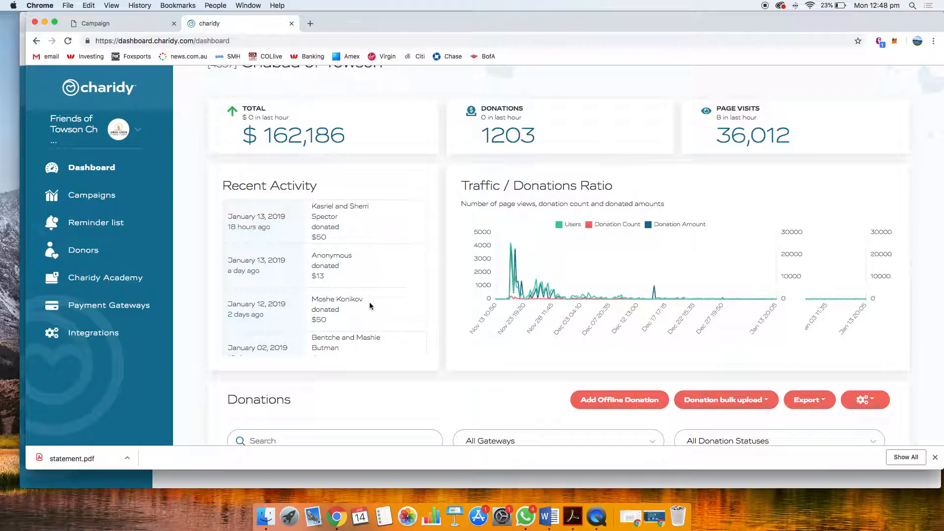
scroll(341, 276, "down", 5)
scroll(305, 297, "up", 5)
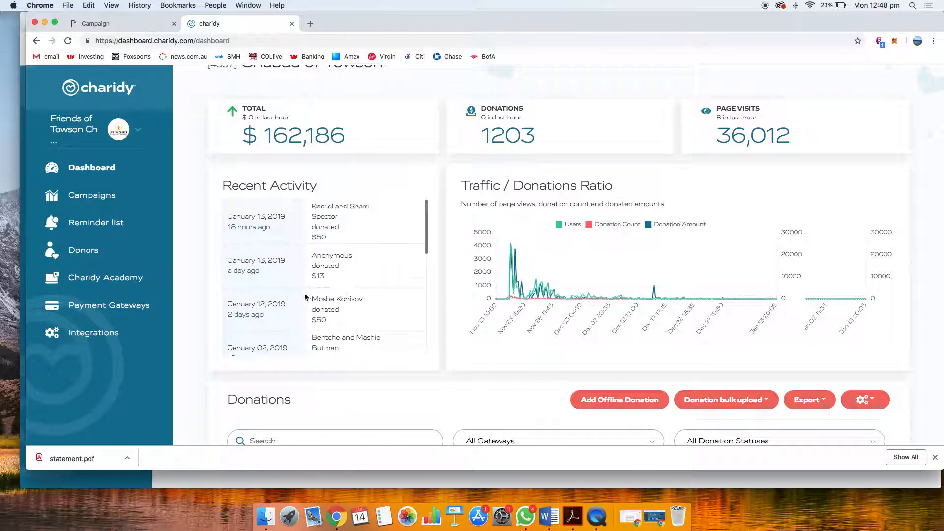
scroll(305, 297, "up", 2)
scroll(217, 280, "down", 5)
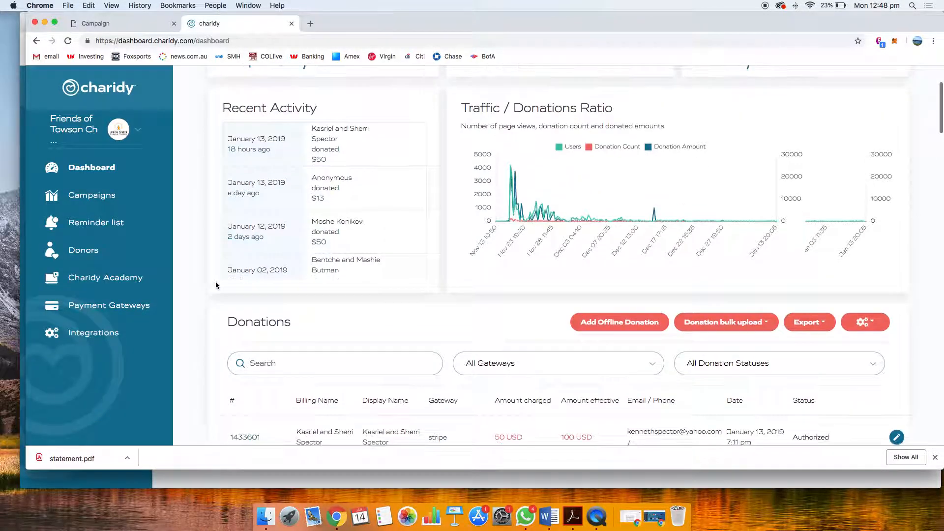
scroll(350, 338, "down", 2)
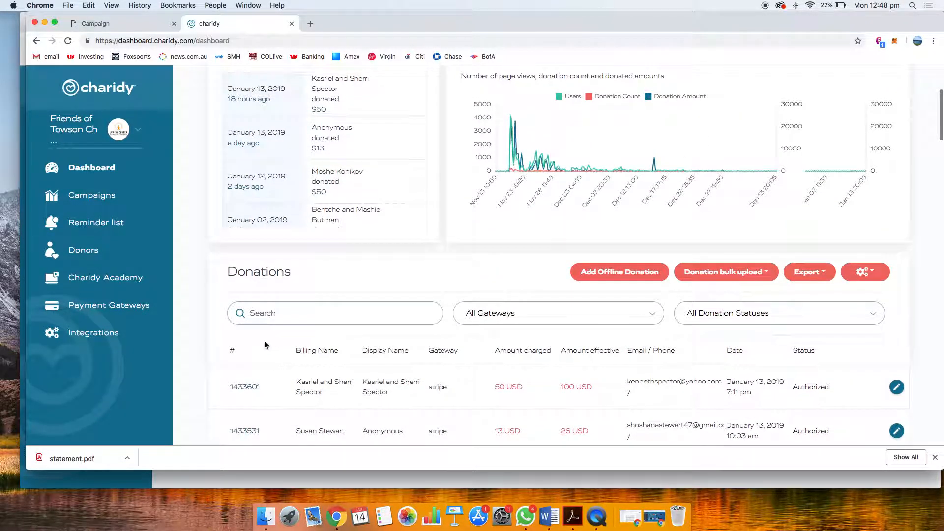
scroll(256, 354, "up", 2)
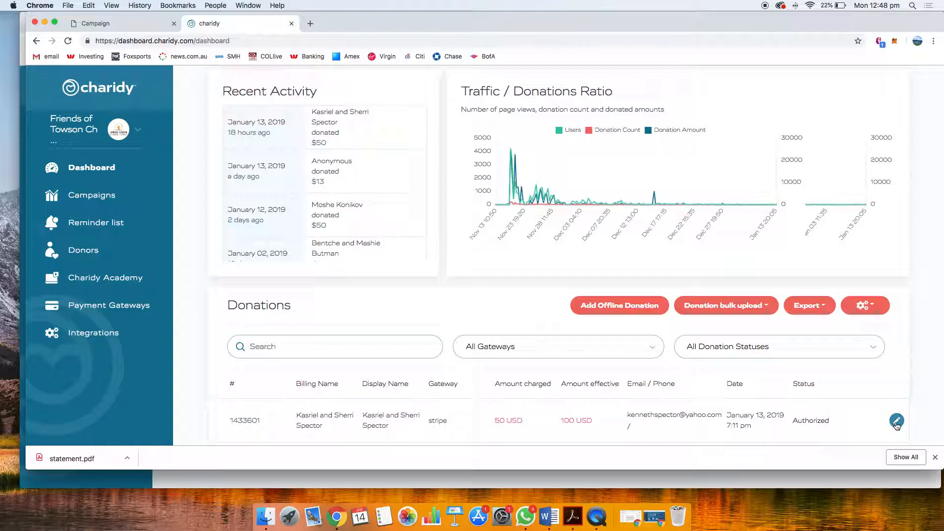
Open the first listed donation for editing, examine its basic and advanced fields, and close it without saving
left_click(896, 421)
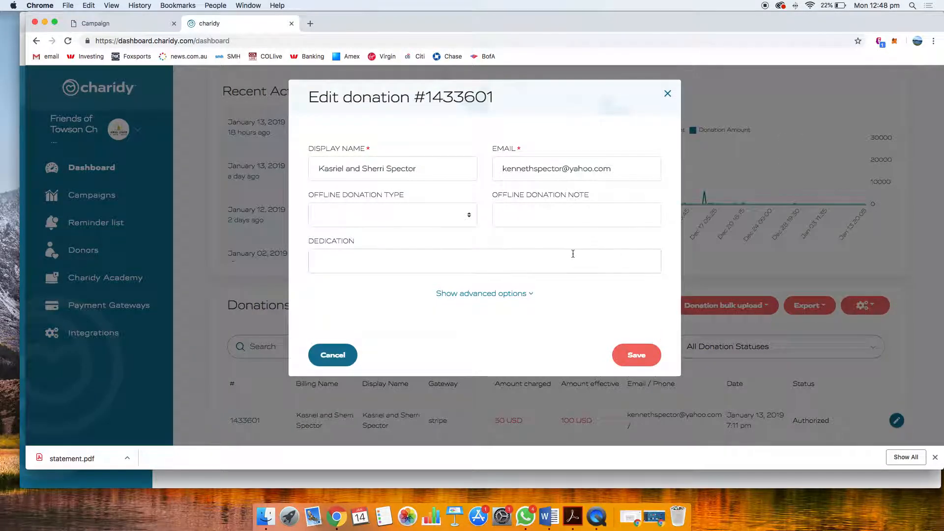
left_click(481, 294)
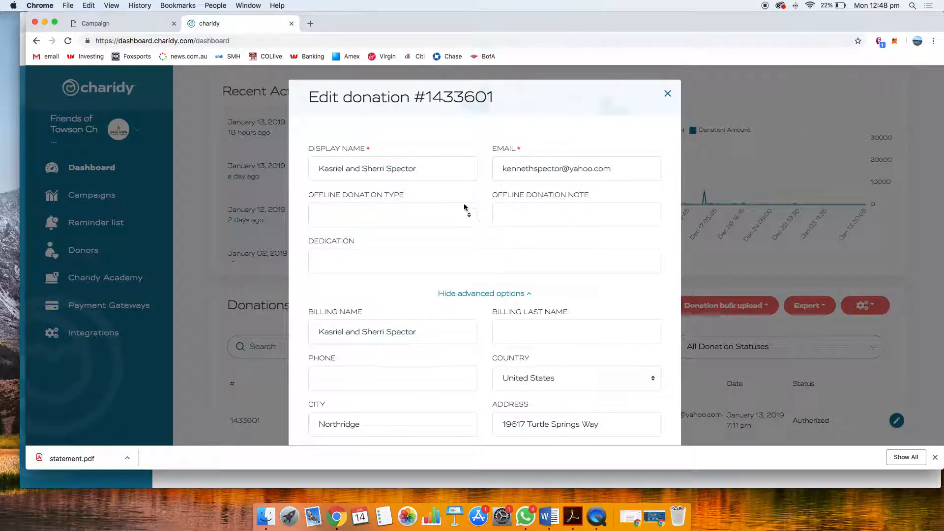
scroll(433, 217, "down", 5)
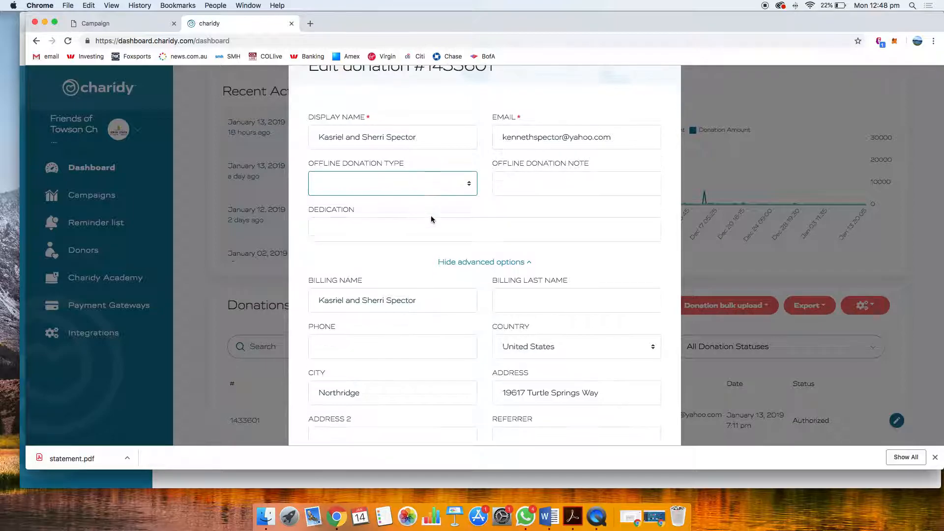
scroll(432, 216, "down", 5)
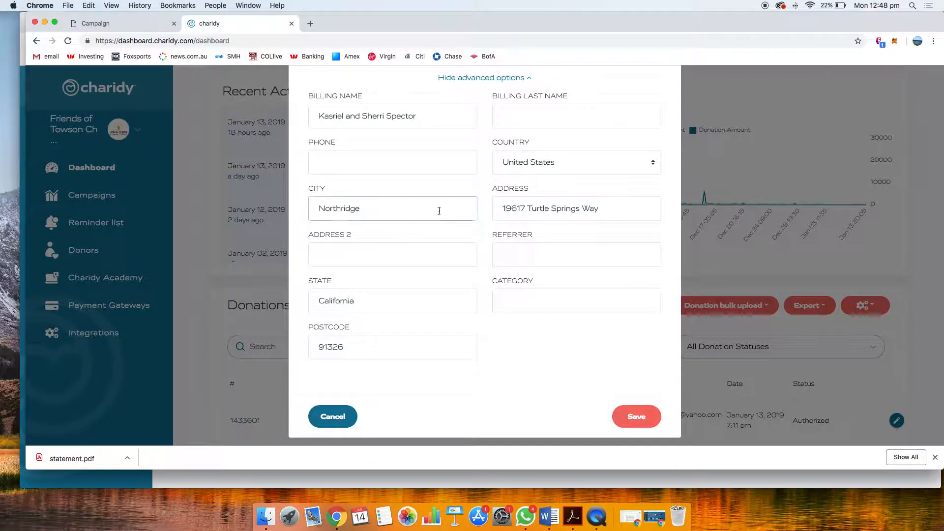
scroll(472, 231, "up", 10)
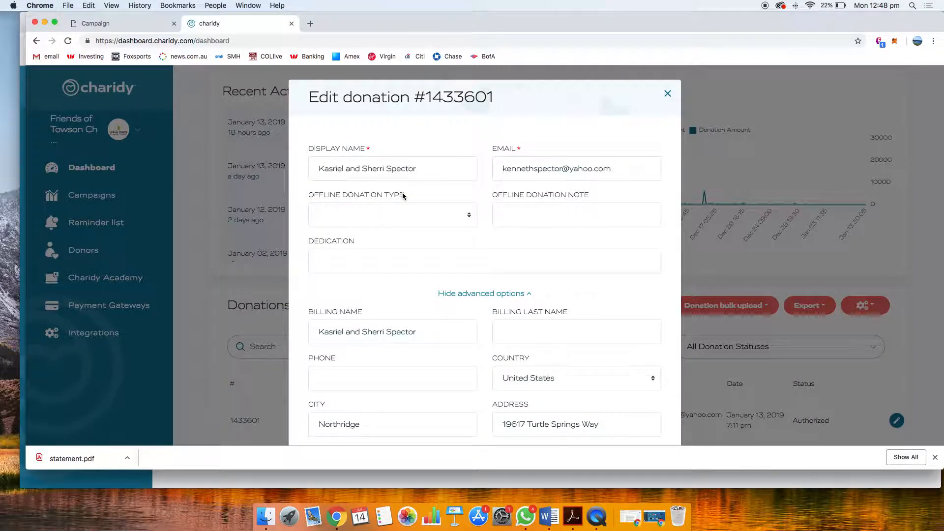
left_click(419, 262)
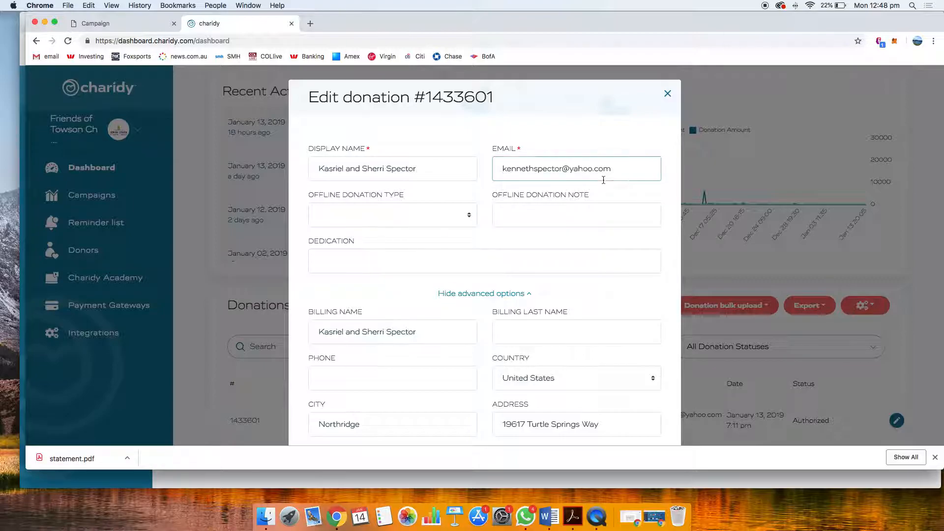
left_click(668, 94)
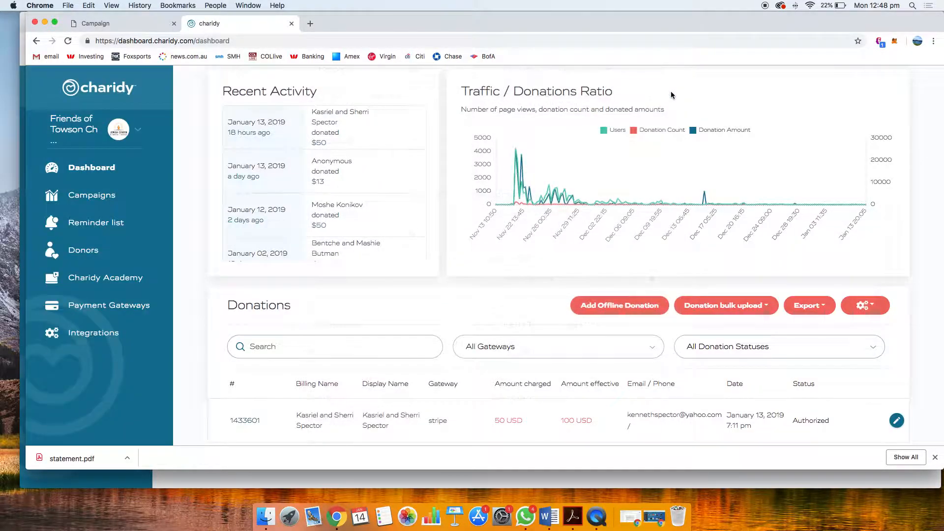
Start a new offline donation, entering the donor's display name and a charge amount of 10 USD
scroll(730, 230, "down", 1)
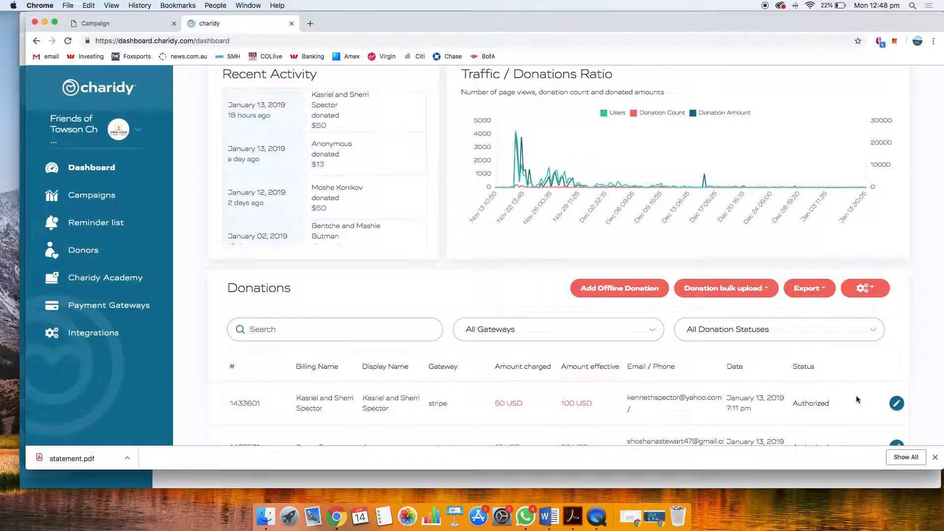
scroll(852, 400, "up", 3)
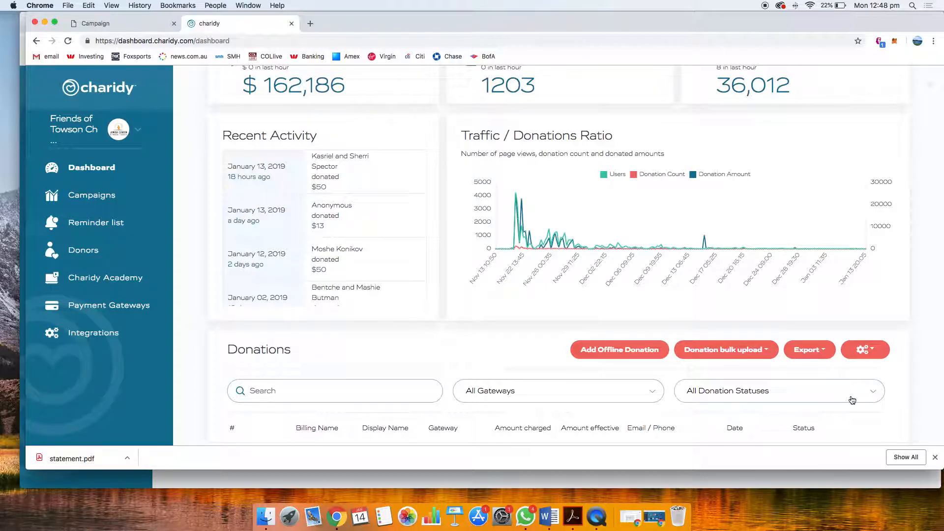
scroll(550, 346, "up", 2)
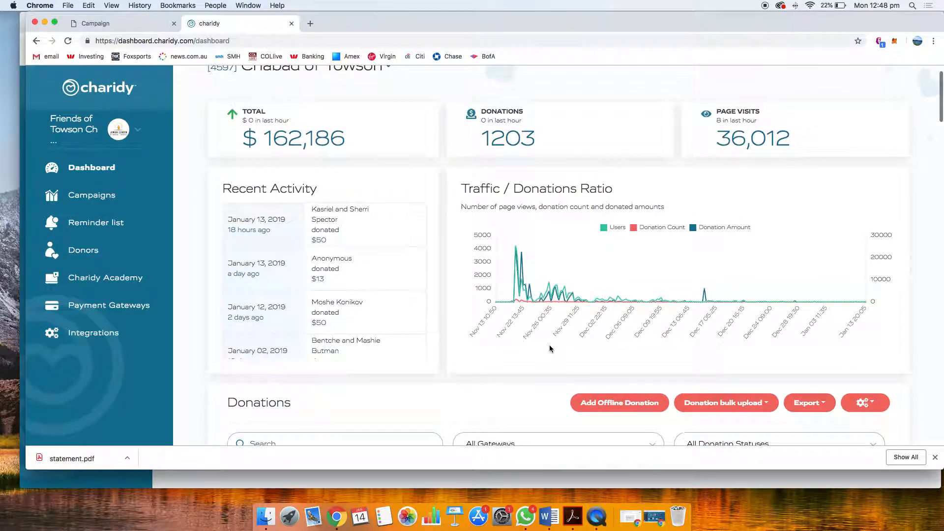
left_click(589, 405)
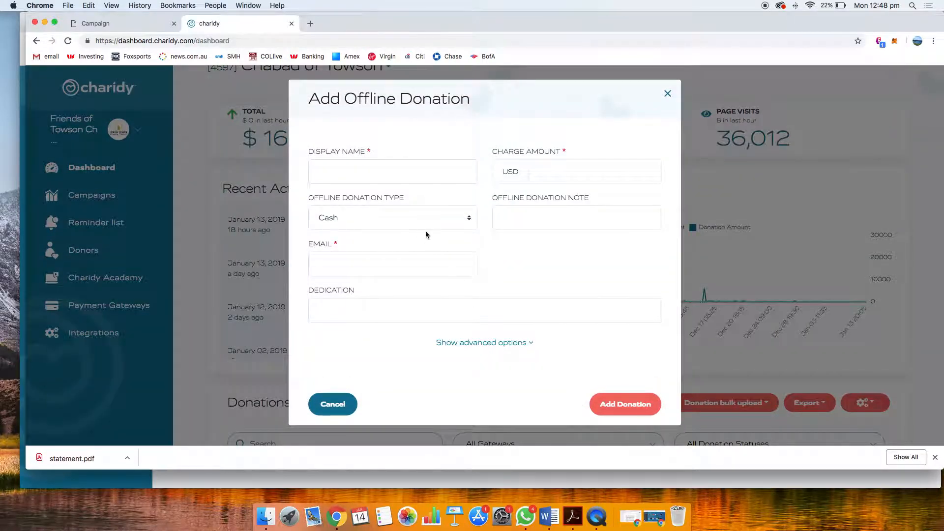
left_click(398, 178)
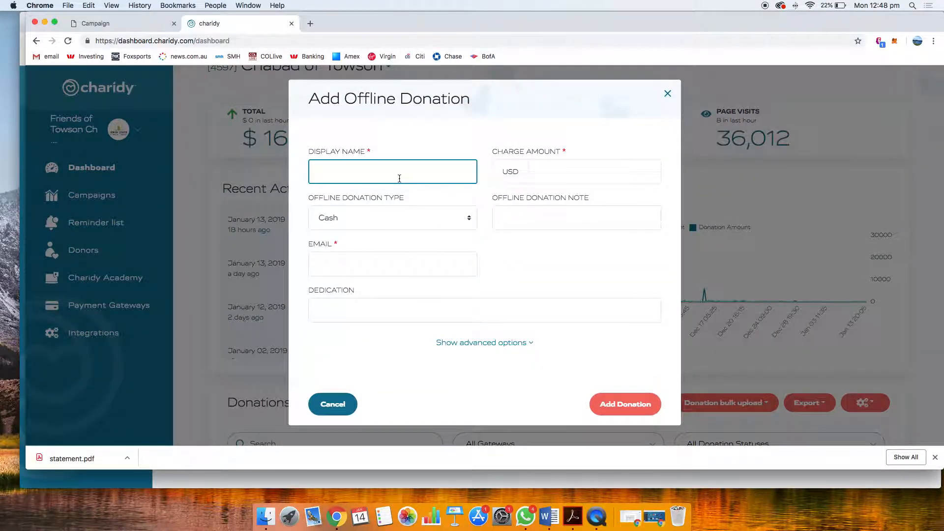
key("Tab")
type("10")
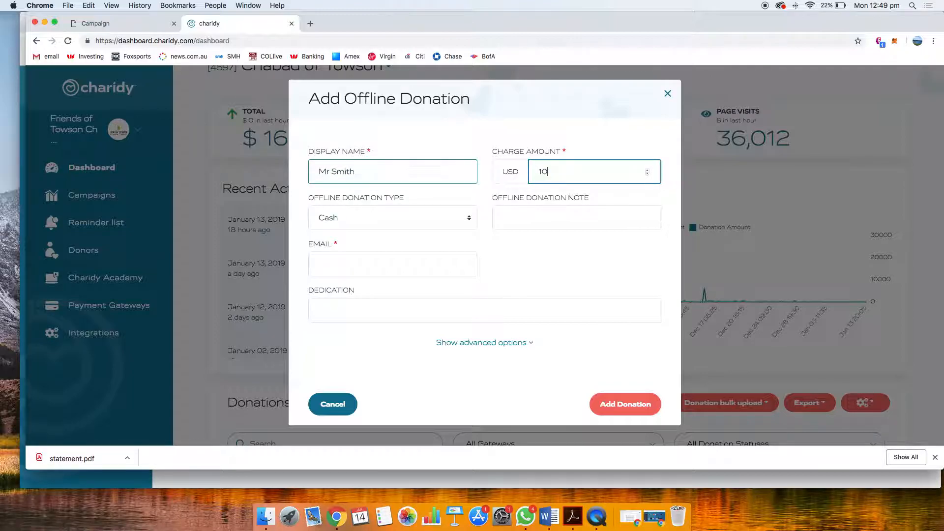
Review the offline donation type options and the note, email and dedication fields, keeping the type as Cash
left_click(347, 218)
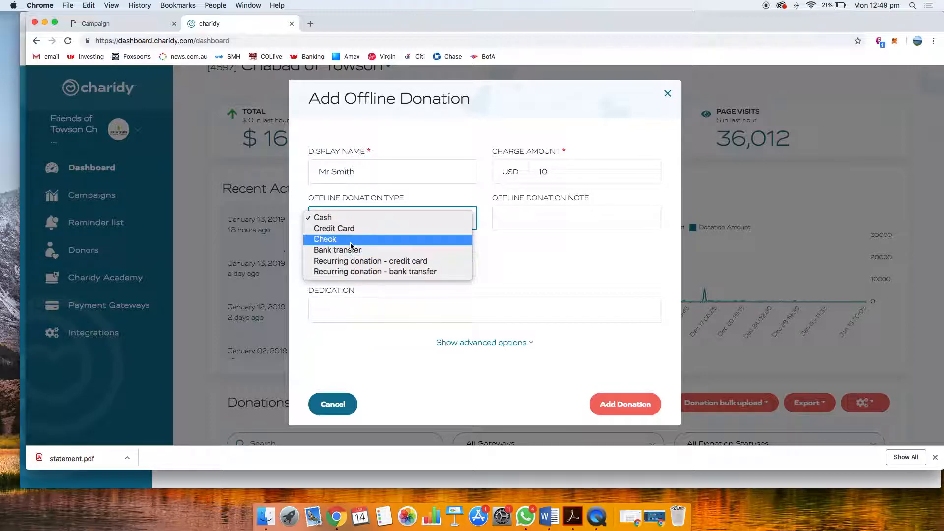
left_click(554, 225)
left_click(551, 224)
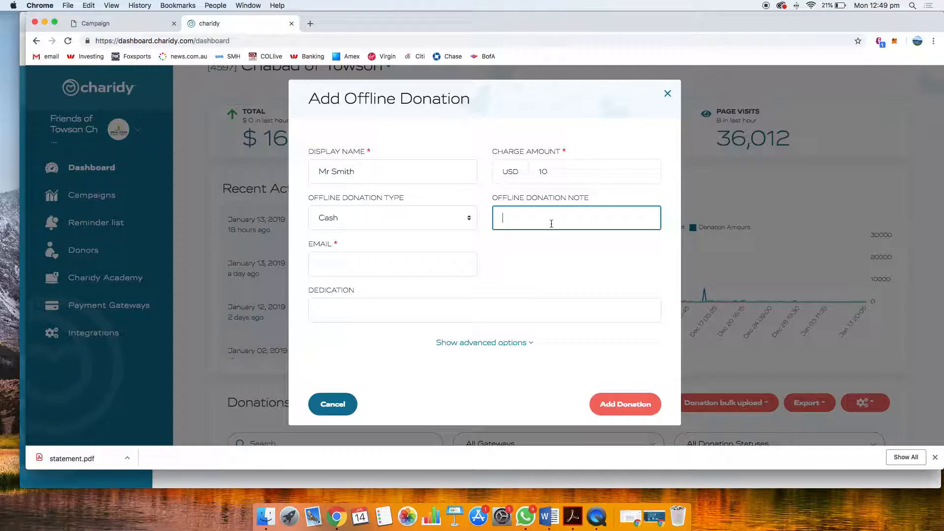
left_click(405, 256)
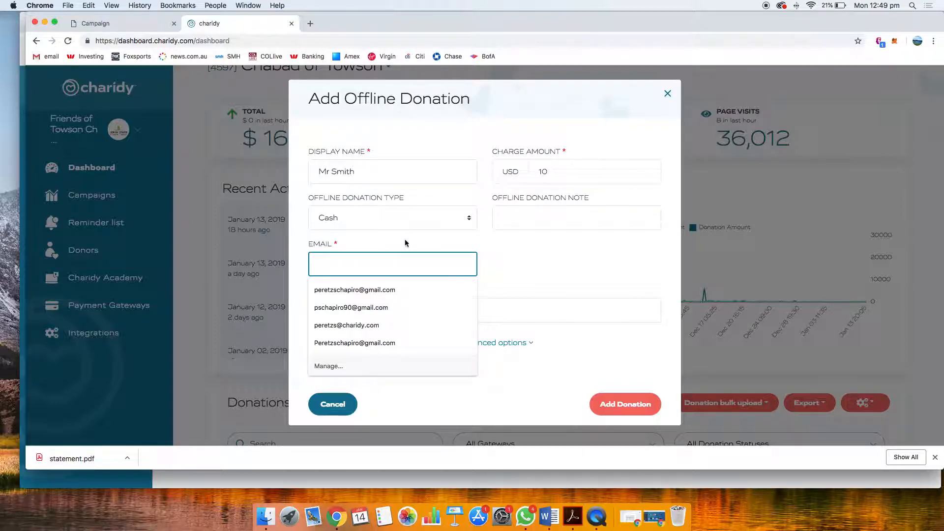
left_click(579, 269)
left_click(398, 311)
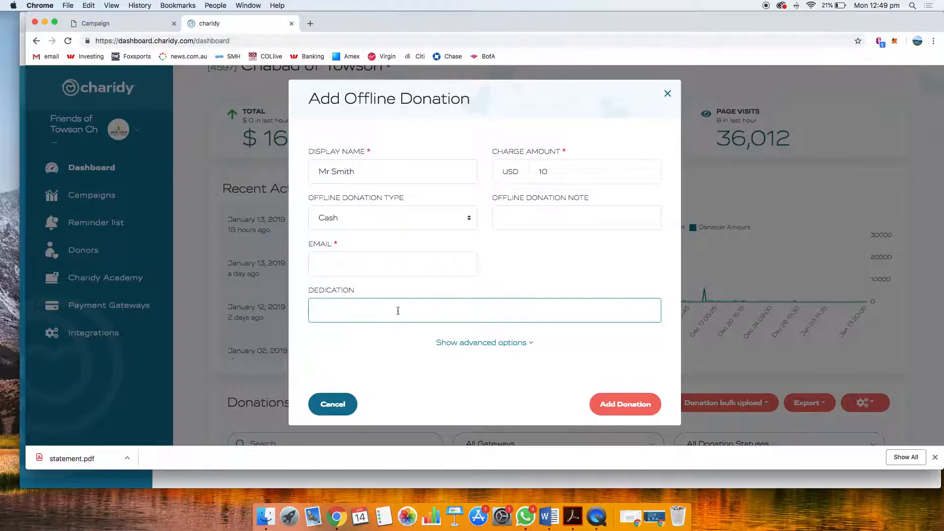
Show the offline donation's advanced options and examine the billing, address, referrer and category fields
left_click(464, 343)
scroll(465, 343, "down", 3)
scroll(464, 364, "down", 1)
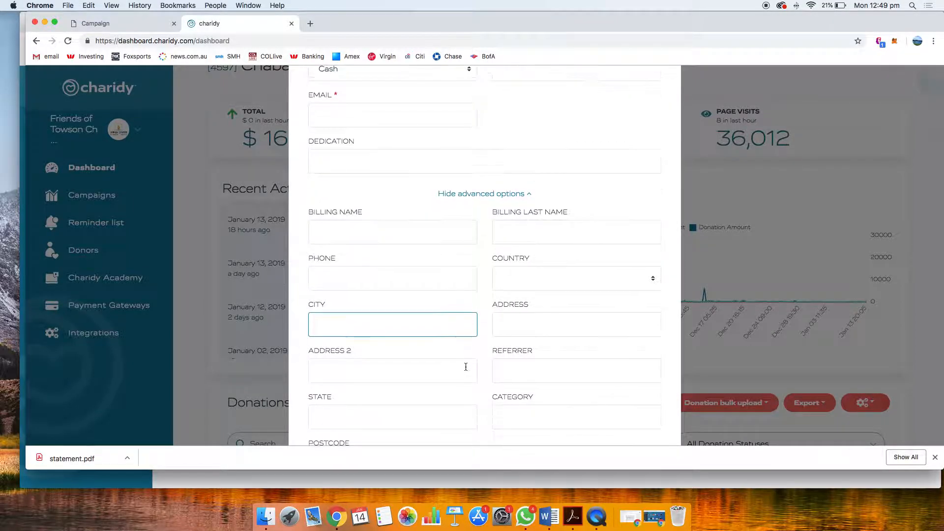
scroll(443, 305, "down", 4)
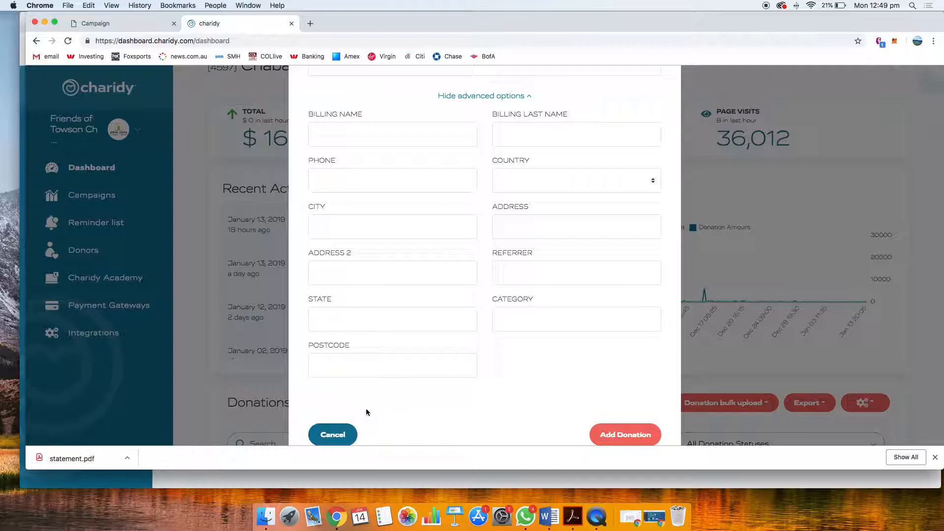
Cancel the offline donation form without adding a donation and return to the campaign dashboard
left_click(335, 435)
left_click(601, 404)
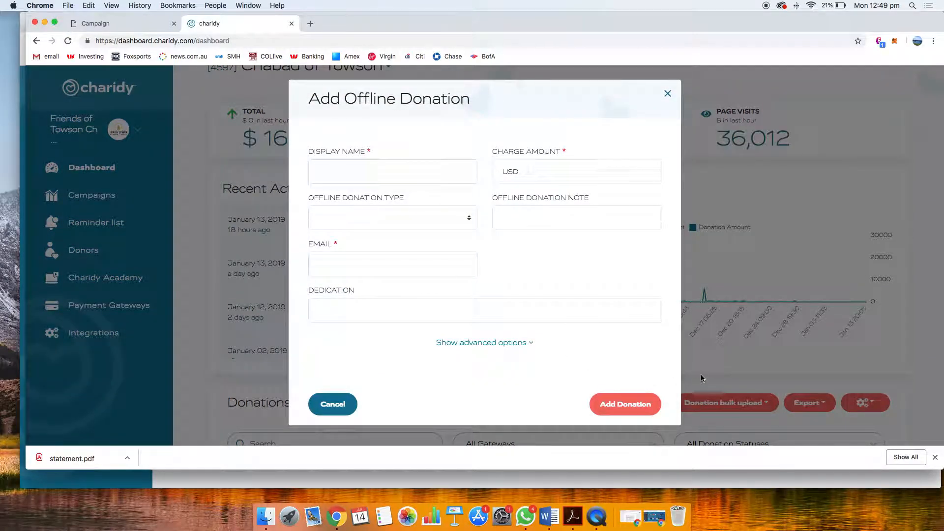
left_click(702, 377)
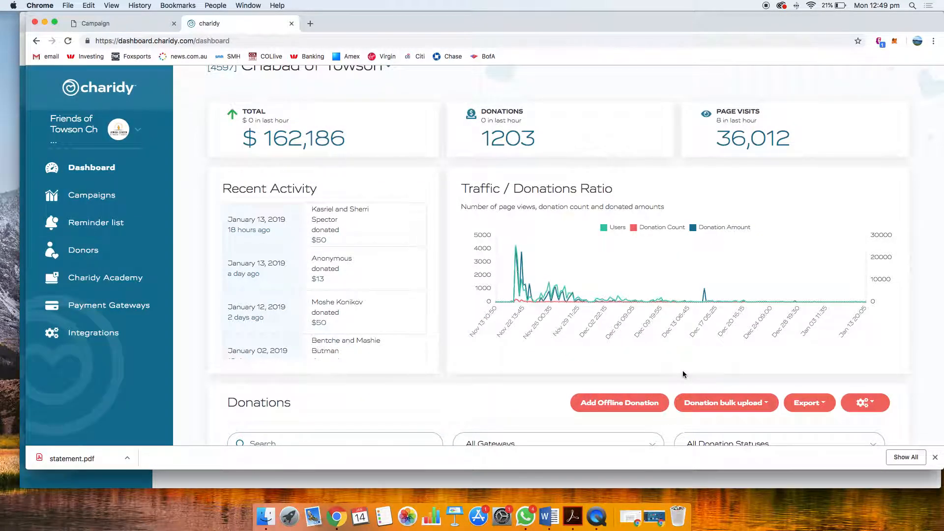
Open the manual bulk insert donation list and examine the first row's display name, charge amount, email and dedication fields
left_click(702, 401)
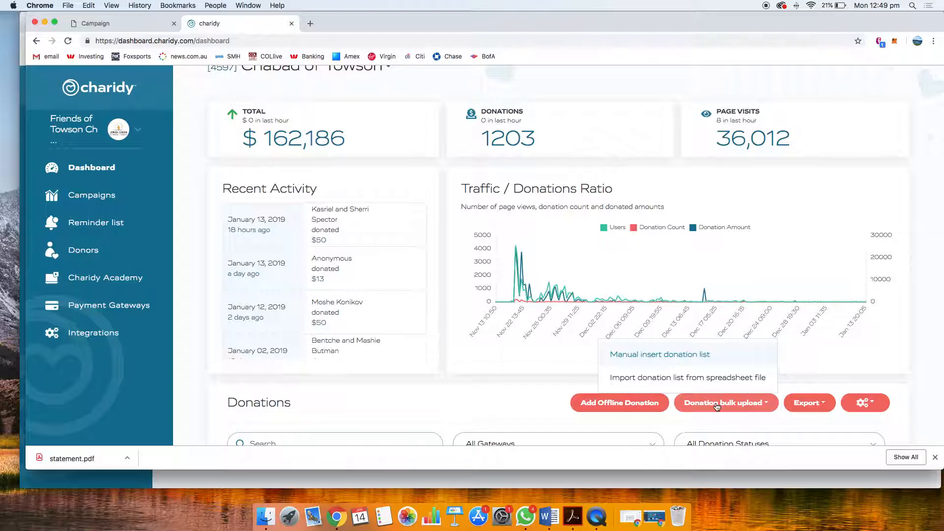
left_click(700, 359)
scroll(354, 253, "down", 2)
left_click(288, 196)
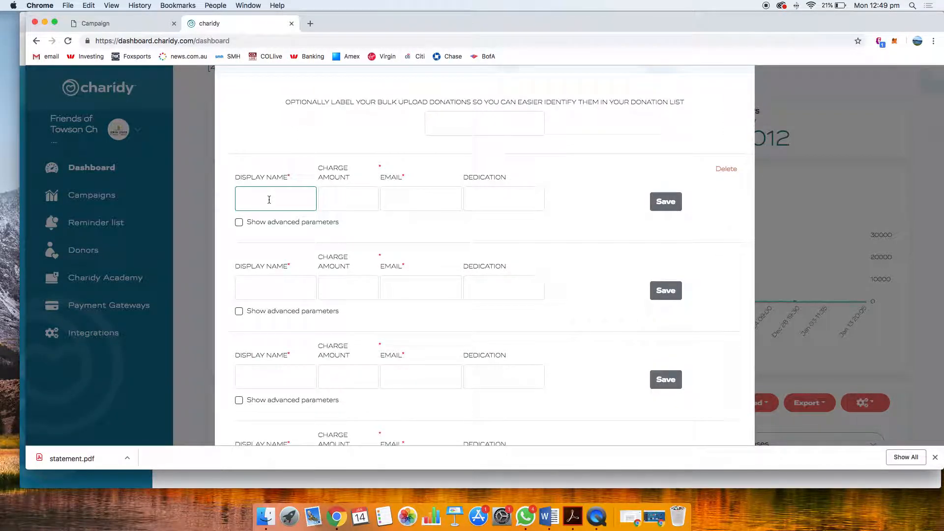
left_click(425, 198)
left_click(497, 202)
left_click(427, 199)
left_click(360, 198)
left_click(481, 200)
Label the bulk upload donations "Cash Collected at Store"
left_click(457, 127)
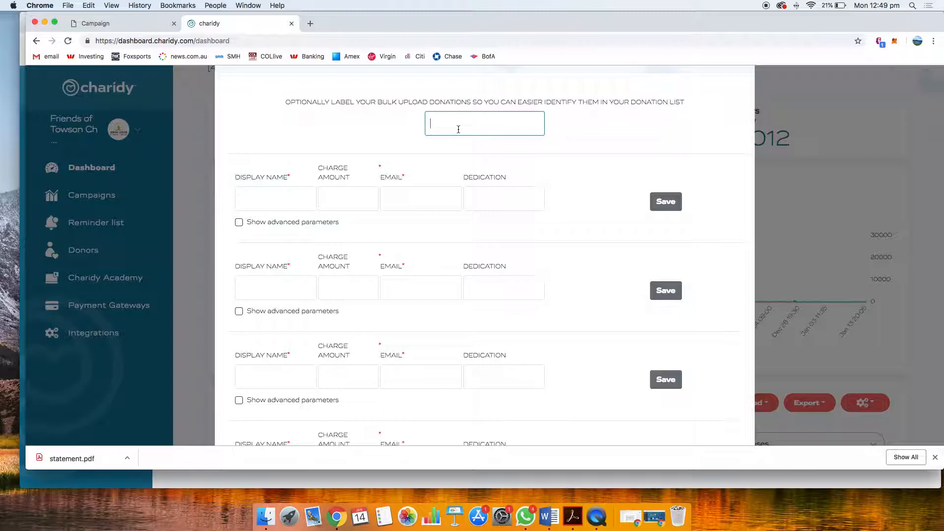
type("Cash Collected at Store")
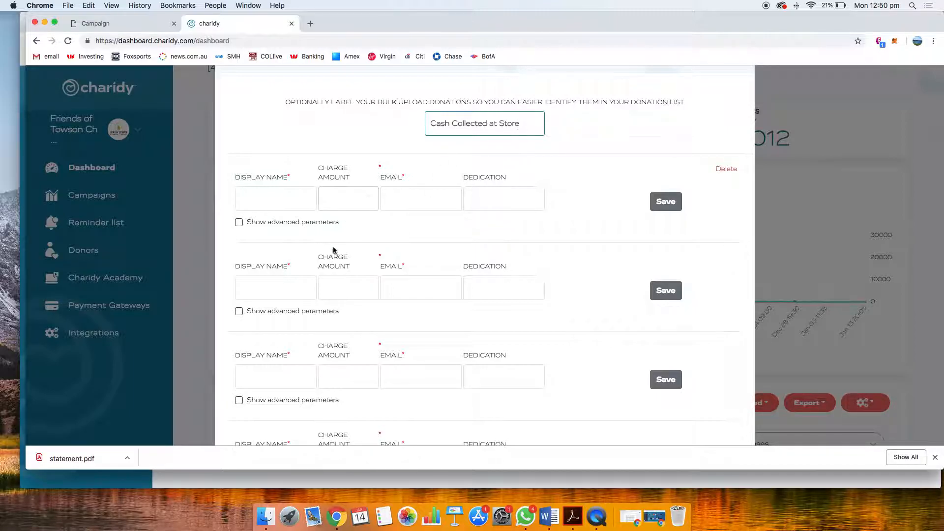
Look through the remaining rows of the bulk donation list, and close it without saving
left_click(361, 280)
scroll(345, 276, "down", 2)
left_click(339, 325)
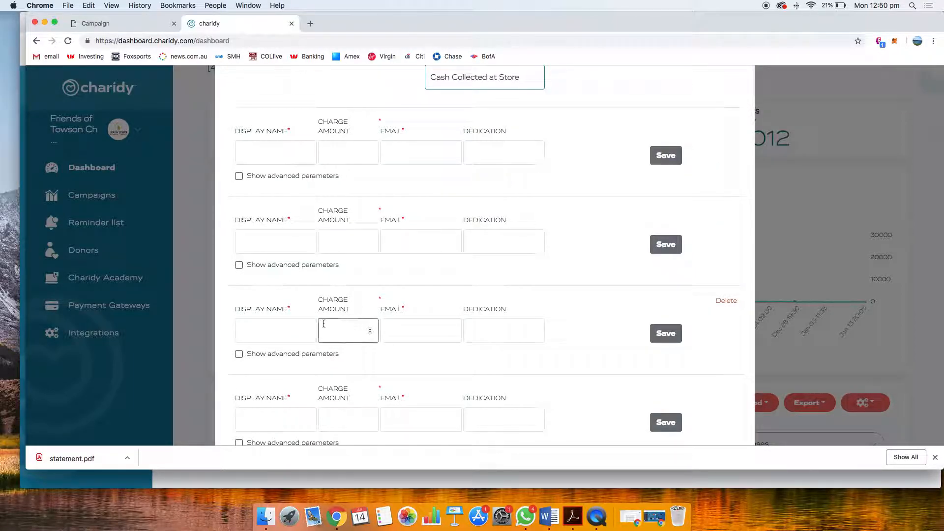
scroll(276, 358, "down", 3)
left_click(341, 335)
scroll(341, 331, "down", 5)
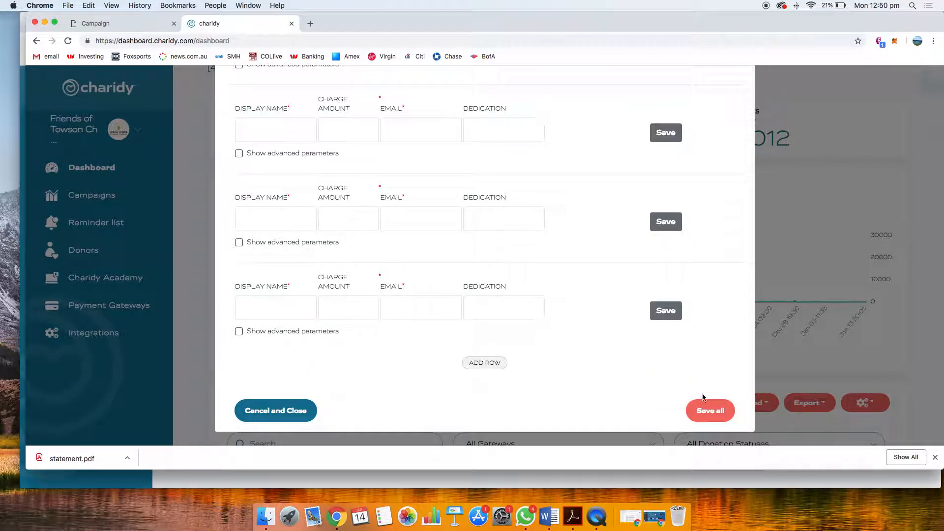
left_click(279, 408)
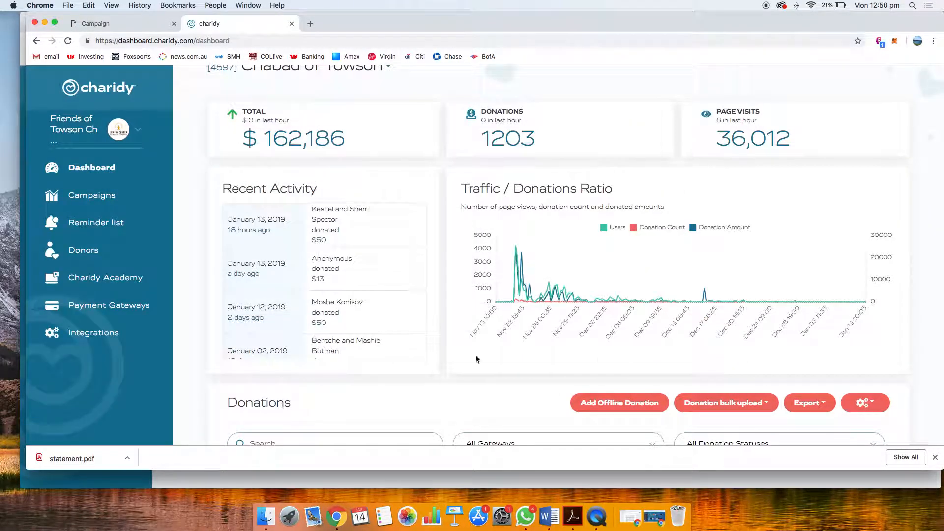
Review the spreadsheet import for donation lists, including its file upload prompt, and close it without importing anything
scroll(530, 379, "down", 1)
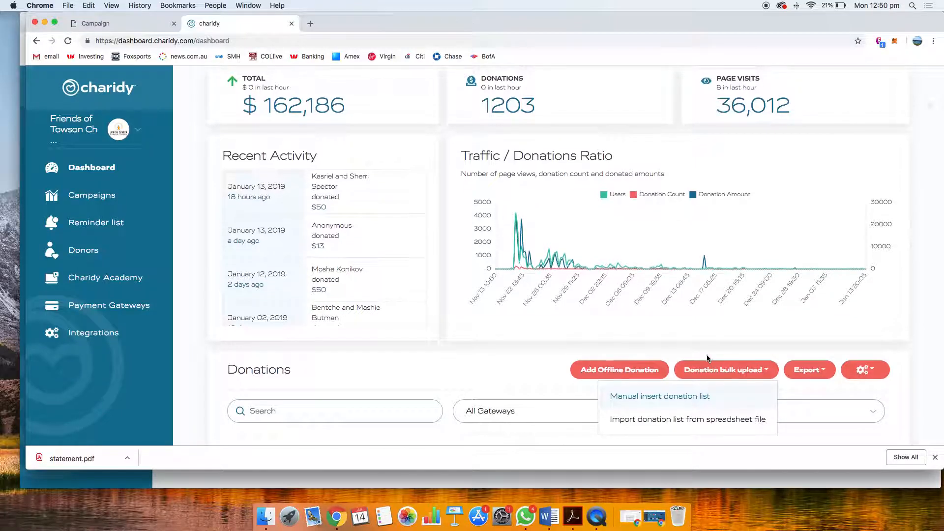
scroll(688, 373, "down", 2)
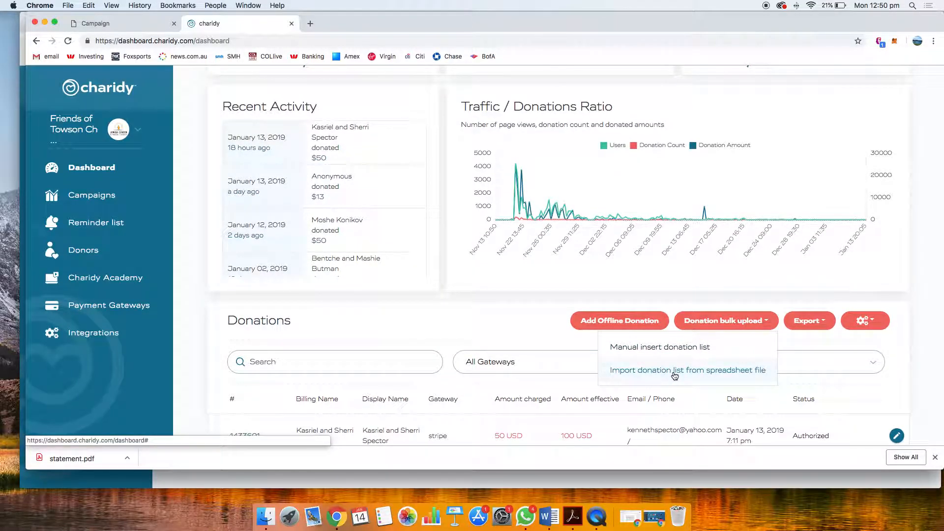
left_click(674, 373)
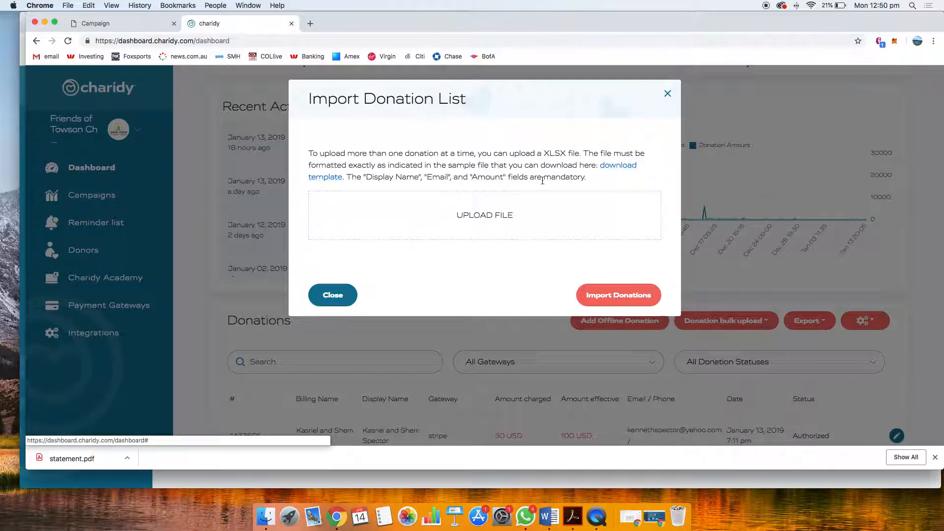
left_click(479, 218)
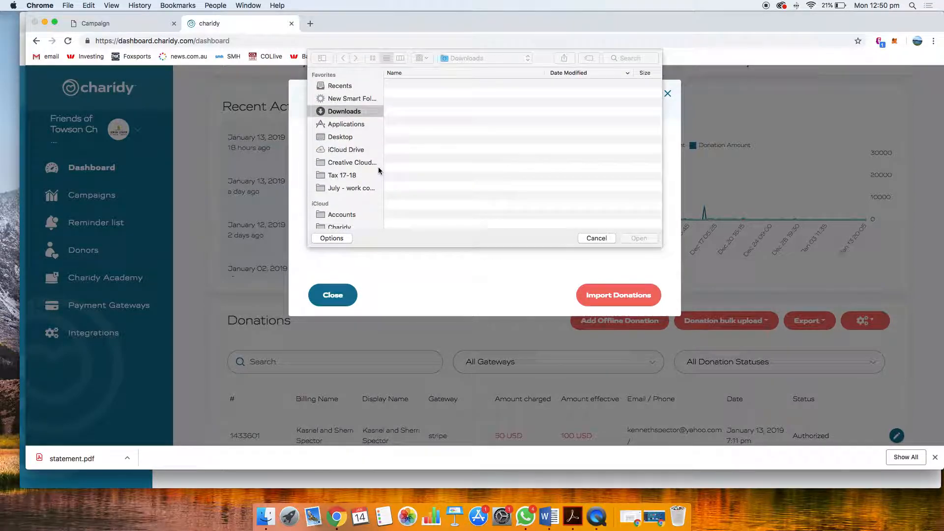
left_click(597, 238)
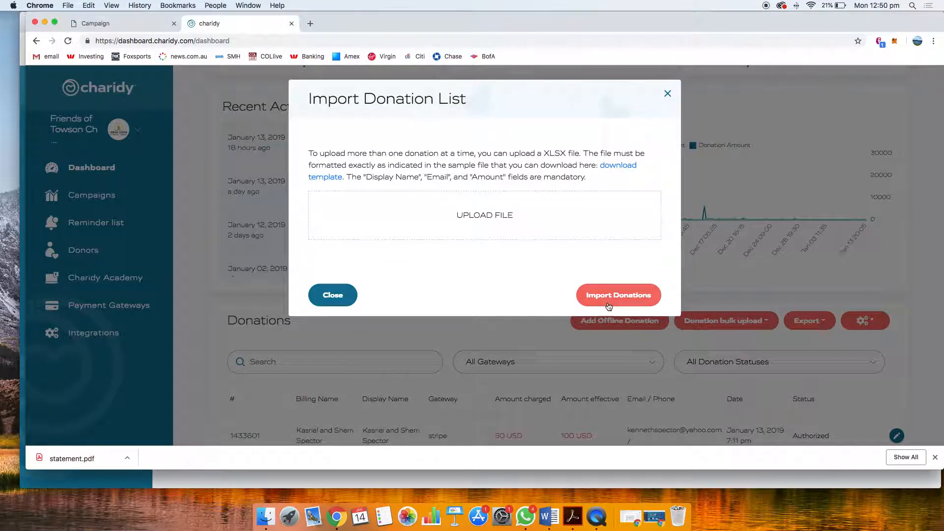
left_click(668, 94)
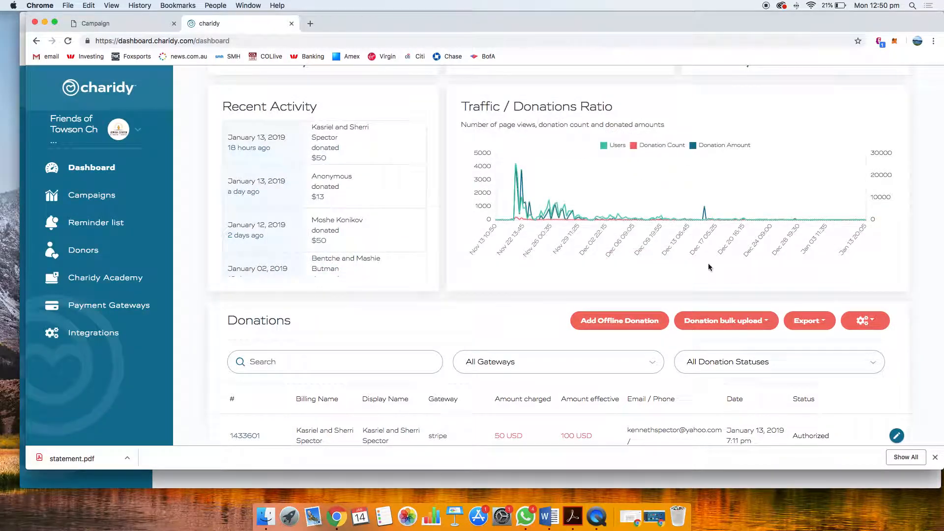
Review the export options for donations and teams, and the Mailchimp option in the donation settings
scroll(801, 315, "up", 2)
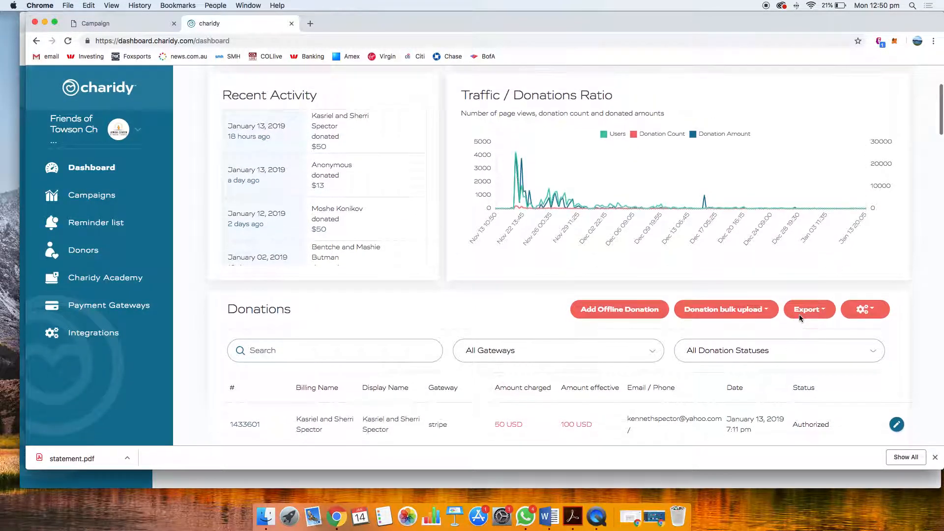
left_click(814, 360)
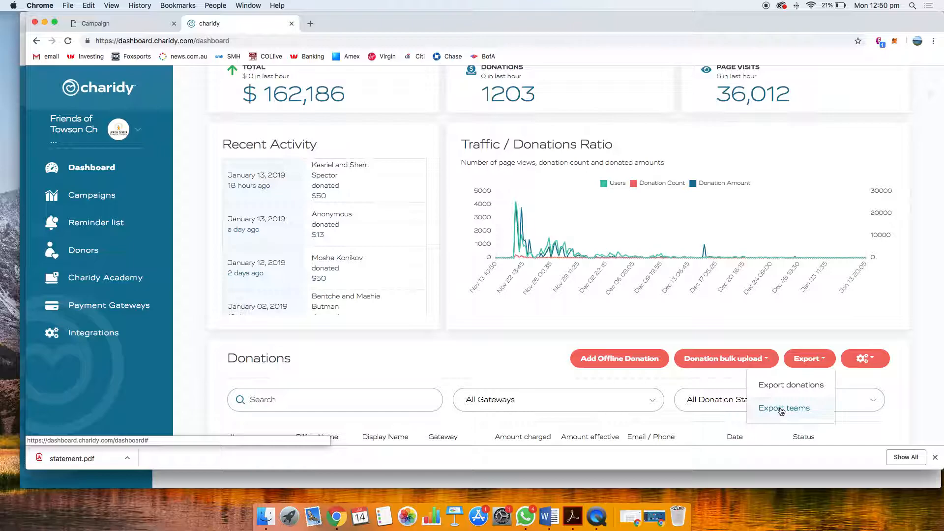
left_click(737, 340)
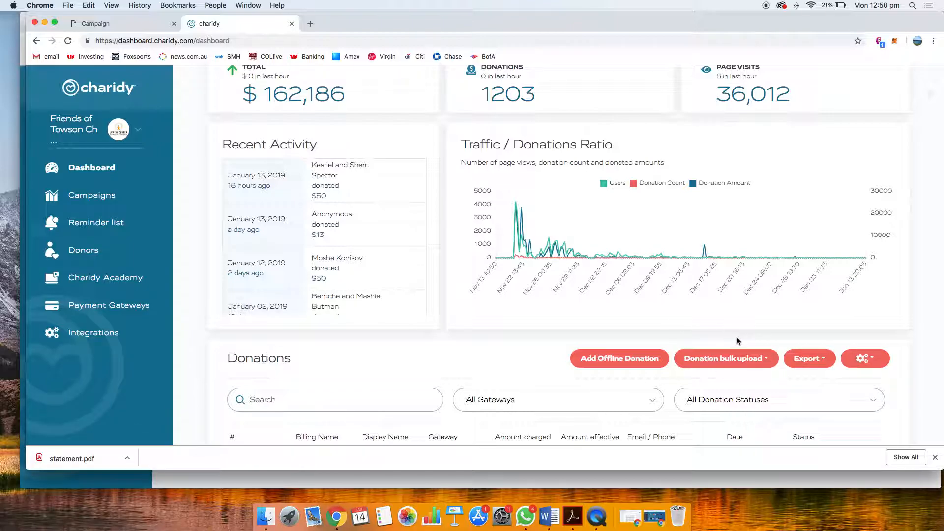
left_click(862, 358)
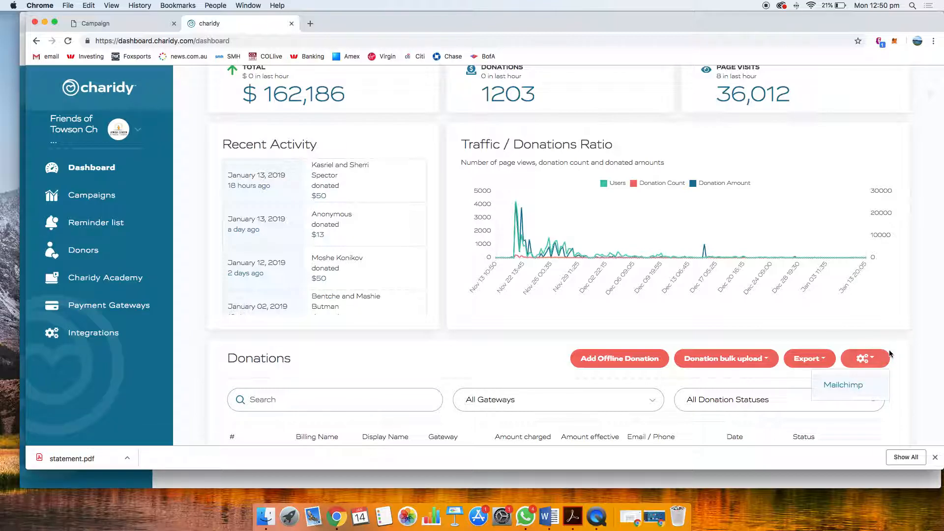
left_click(896, 329)
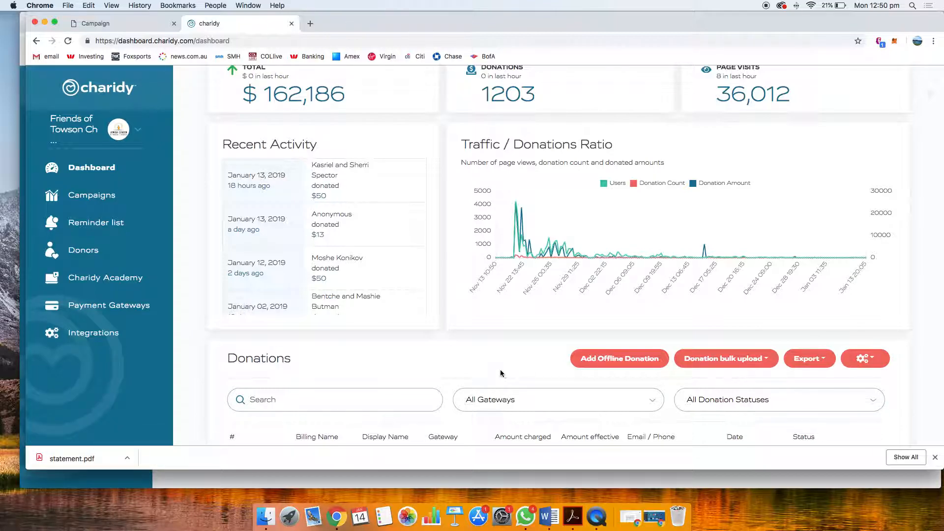
Switch to the browser window with The Amazing Cause account and show its campaigns
scroll(409, 347, "up", 3)
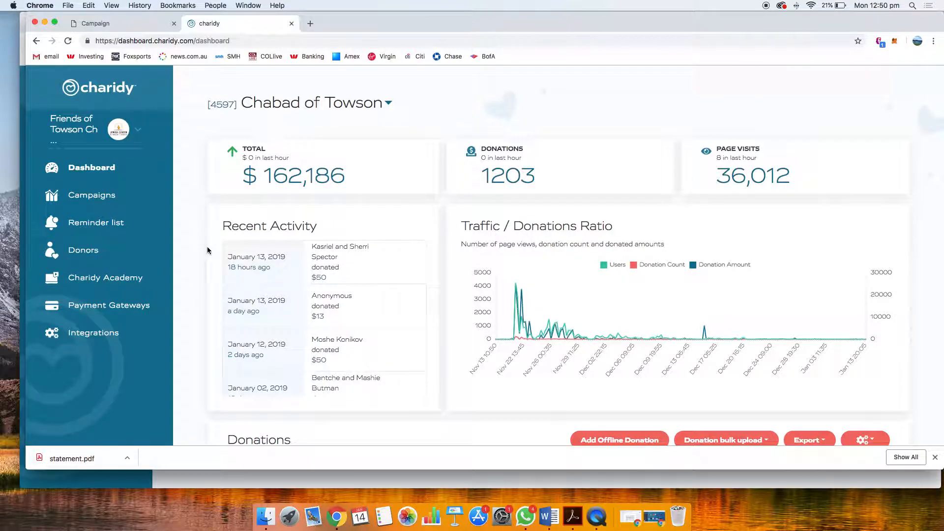
left_click(113, 197)
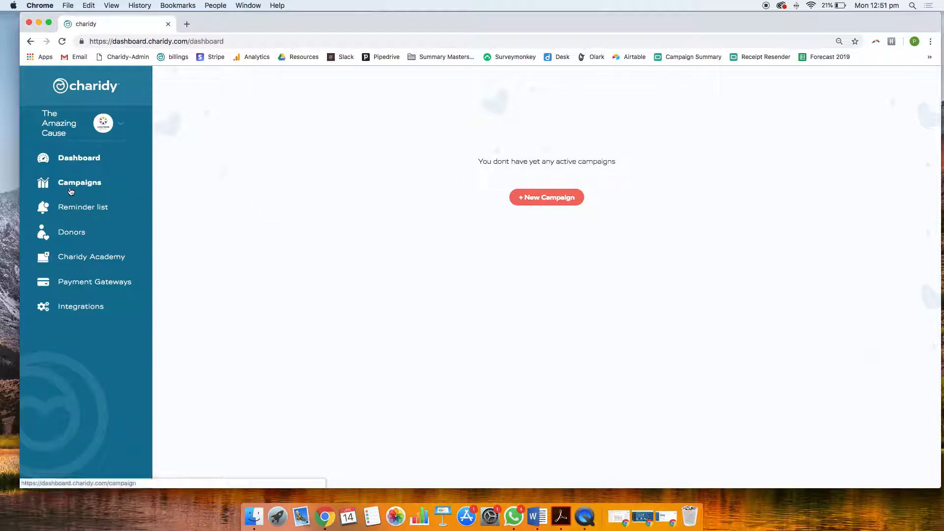
left_click(70, 187)
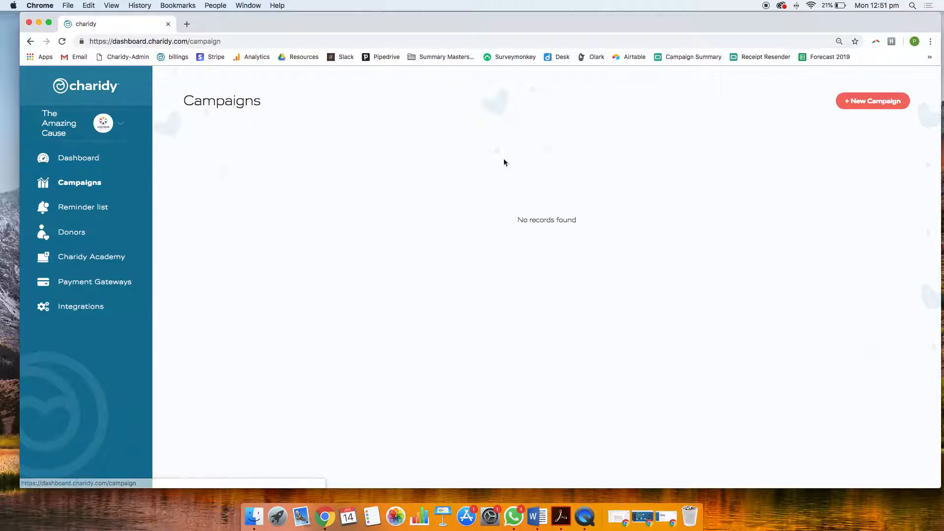
Start a new campaign with a goal of 200000 AUD and the title "Please support us"
left_click(848, 103)
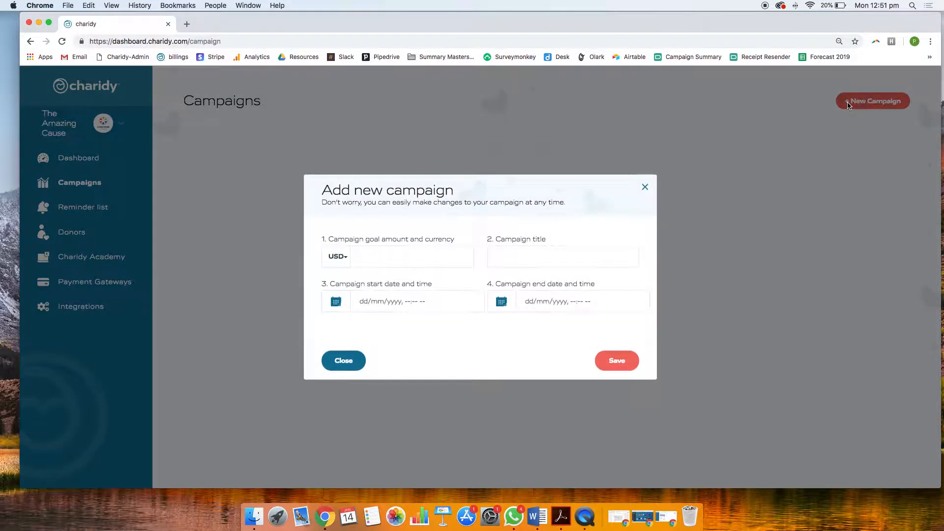
left_click(344, 257)
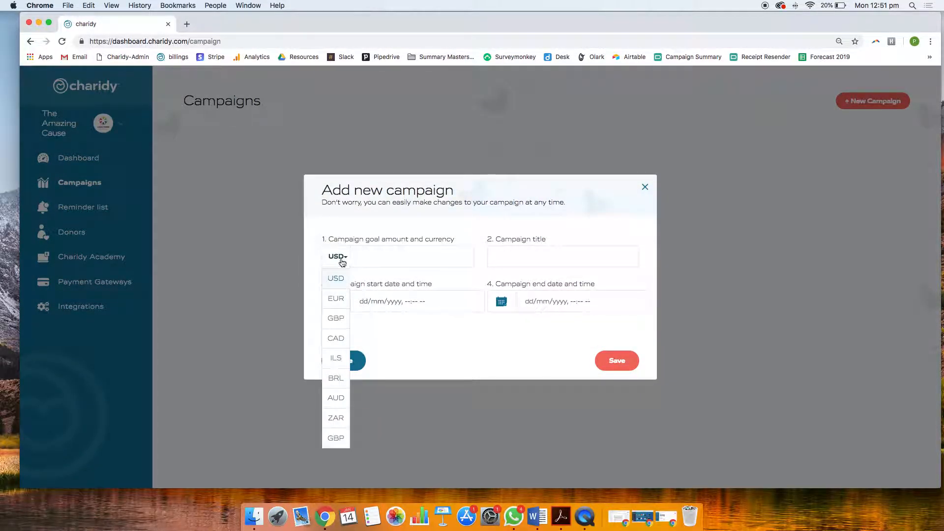
left_click(336, 398)
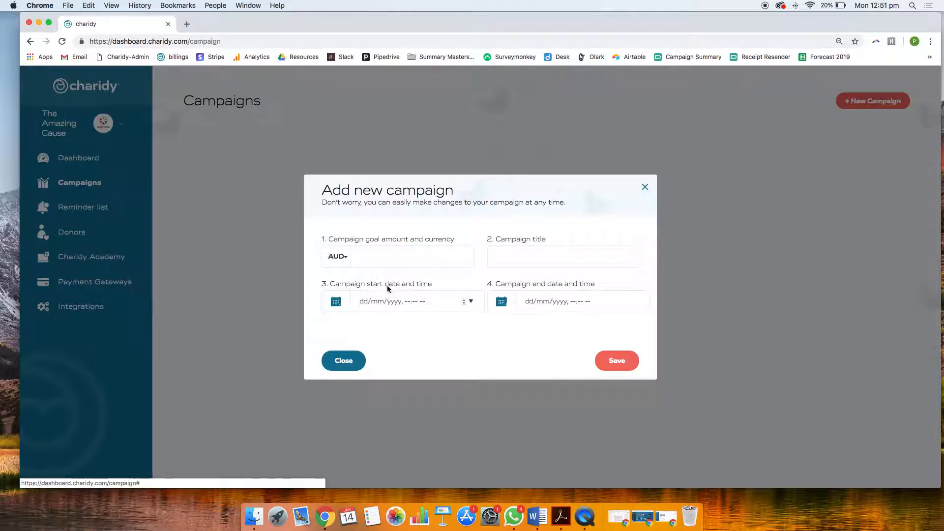
left_click(359, 256)
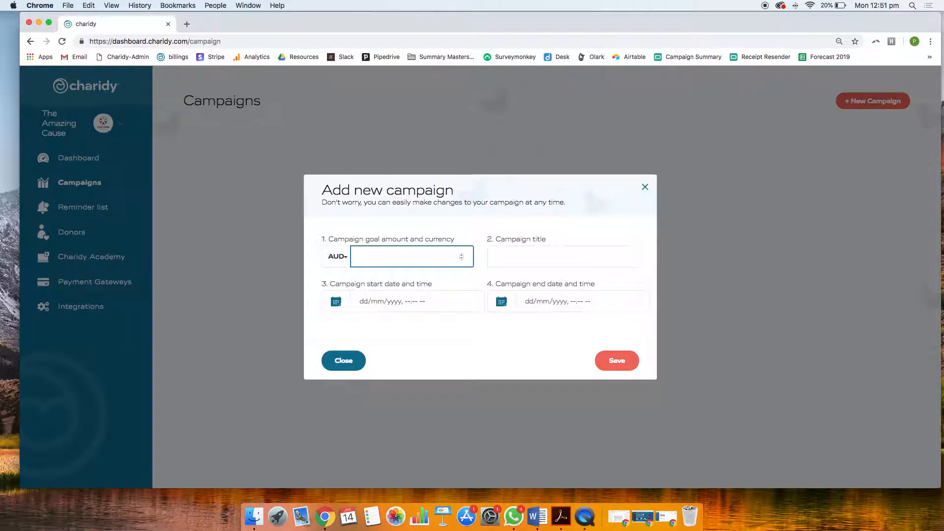
type("200000")
key("Tab")
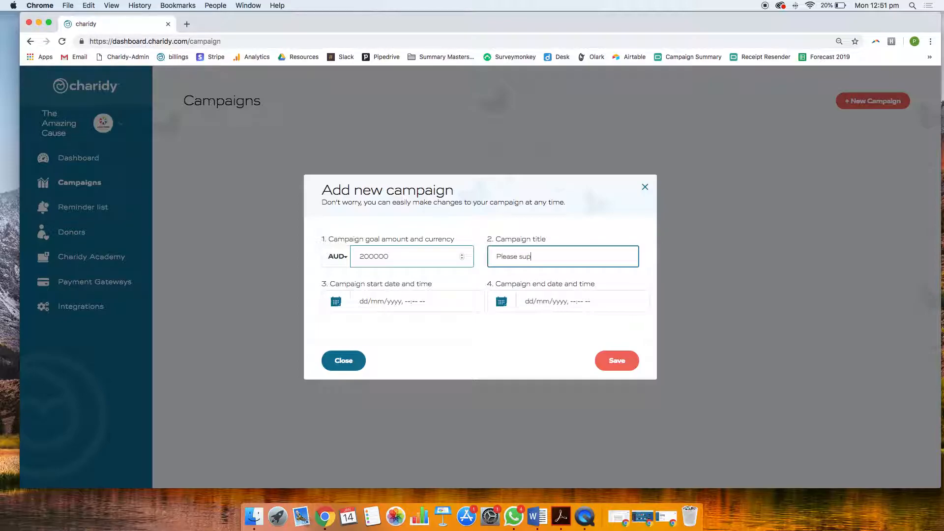
key("Tab")
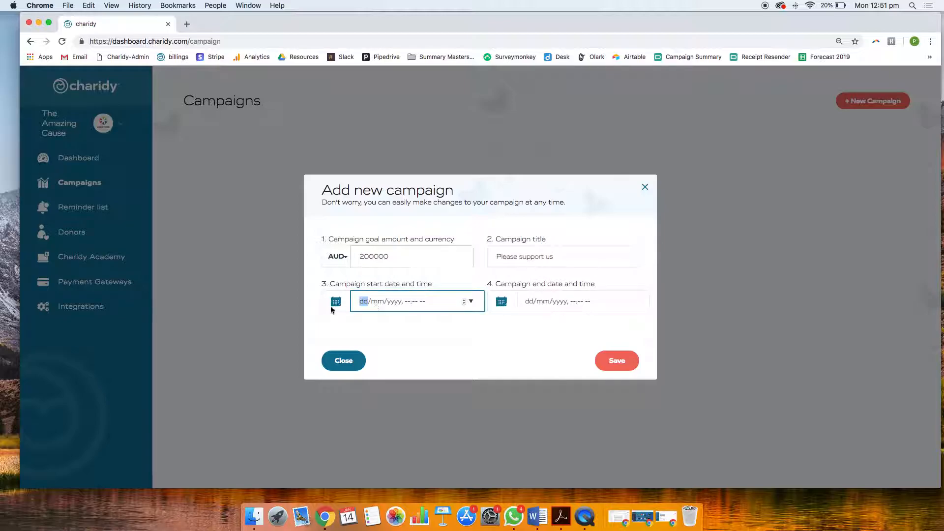
Set the campaign's start date and time to 03/02/2019, 12:00 pm
left_click(471, 301)
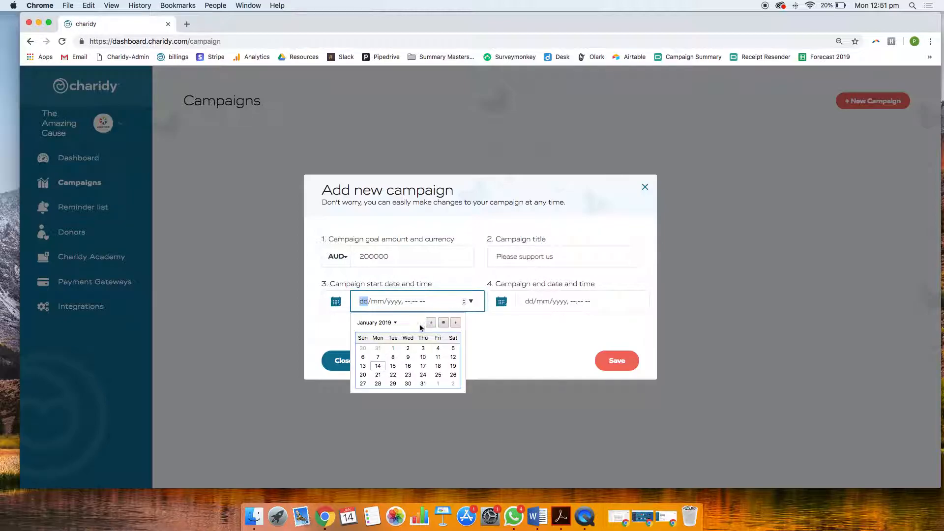
left_click(456, 323)
left_click(366, 359)
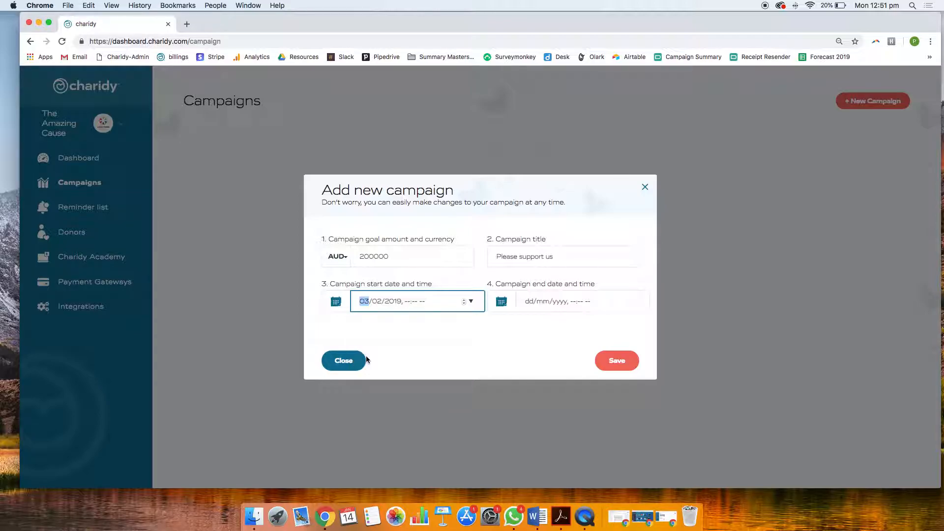
left_click(408, 302)
type("12:00 pm")
Set the campaign's end date and time to 04/02/2019, 12:00 pm, and save the new campaign
left_click(529, 302)
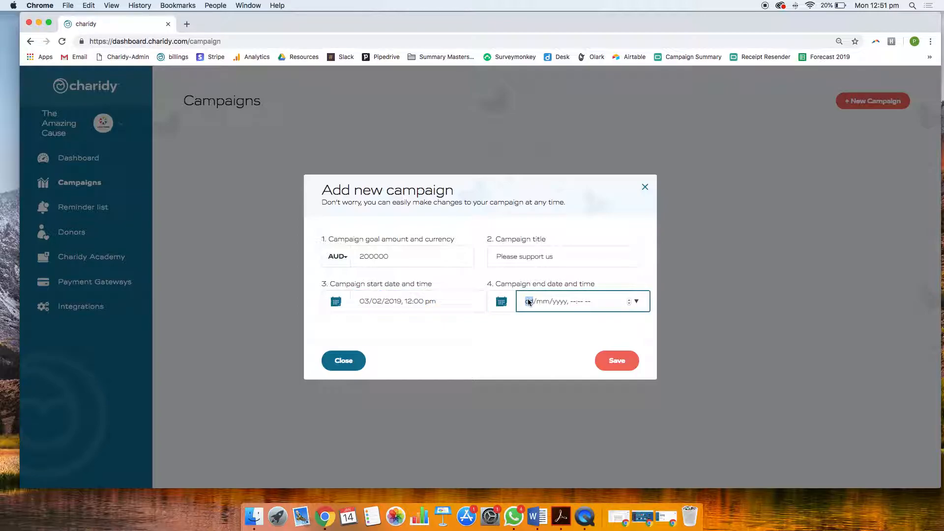
type("04/mm/yyyy, --:-- --")
left_click(499, 302)
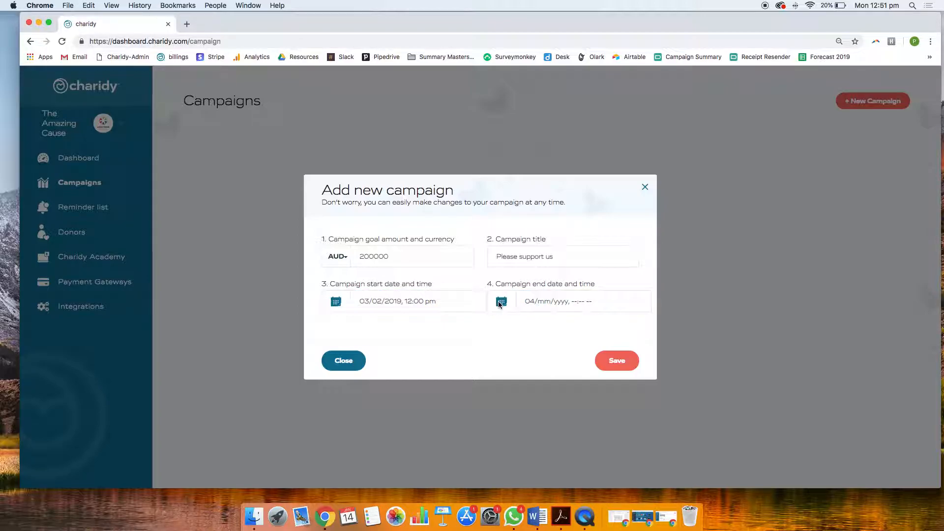
left_click(637, 301)
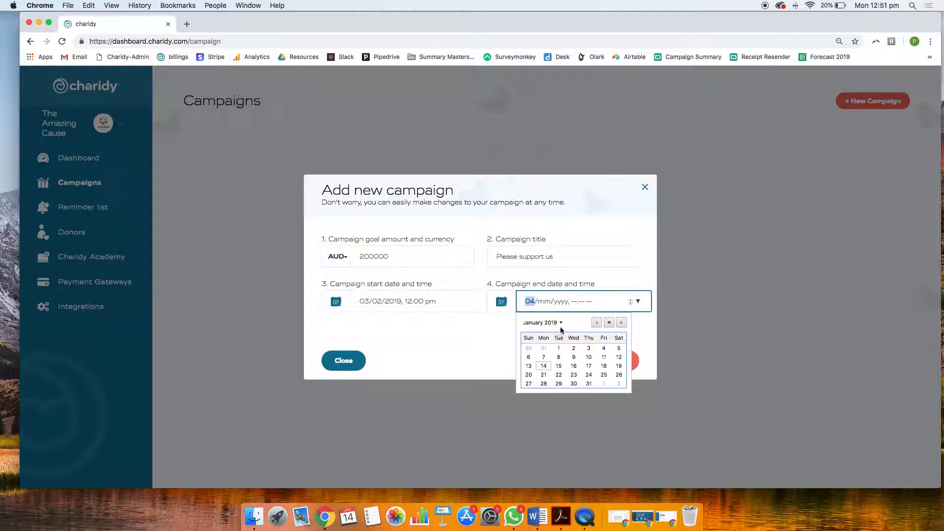
left_click(622, 322)
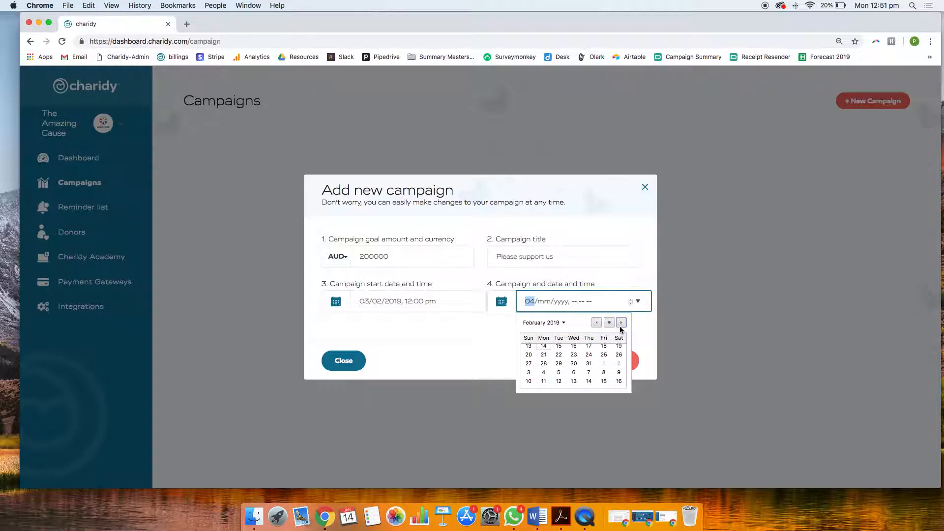
left_click(544, 358)
left_click(571, 302)
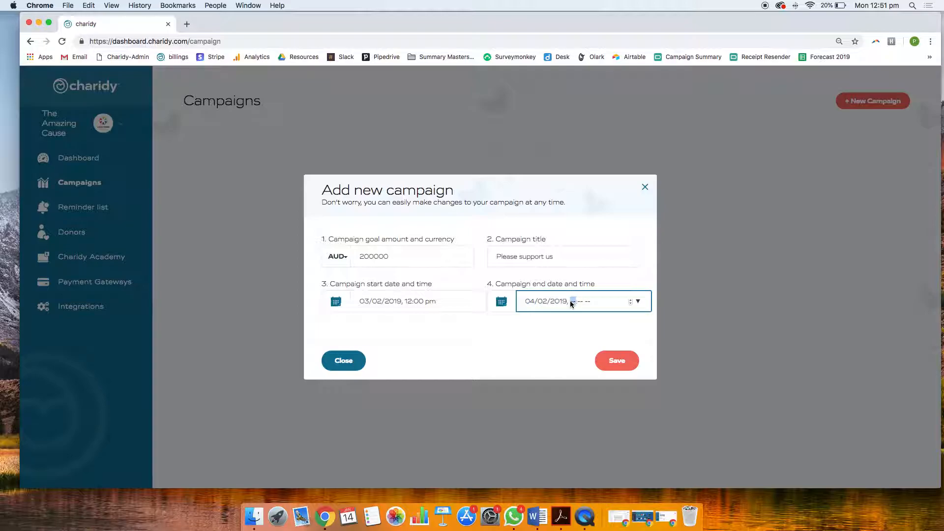
type("12:00 pm")
left_click(614, 360)
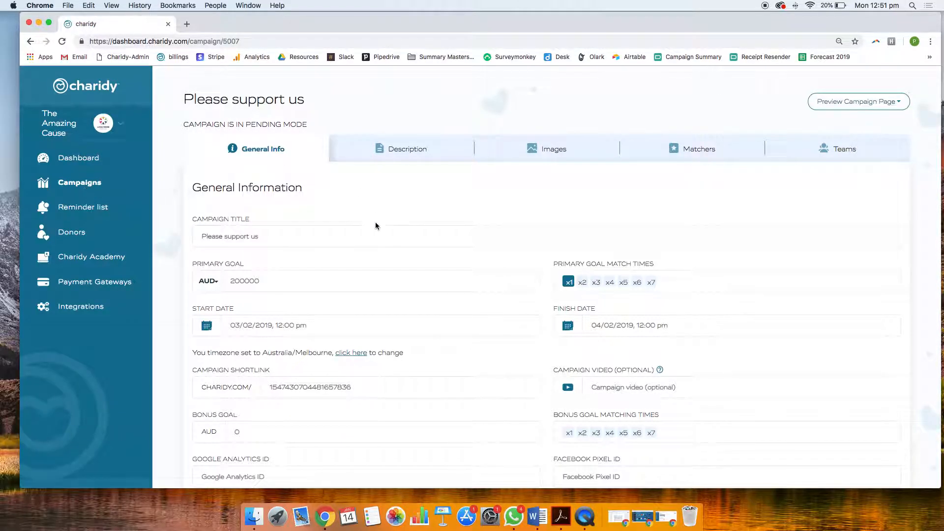
Reopen the "Please support us" campaign from the campaigns list for editing and set its primary goal match times to x4
left_click(93, 182)
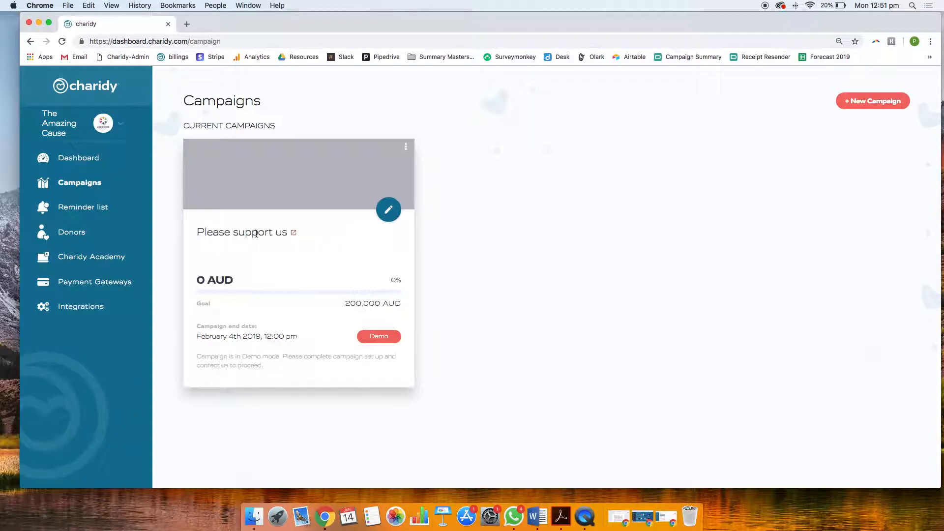
left_click(390, 211)
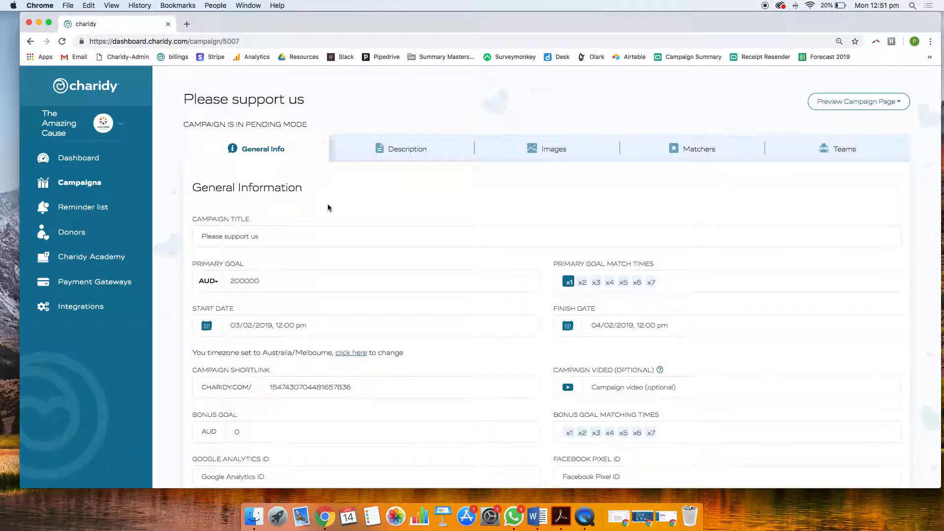
scroll(268, 239, "down", 1)
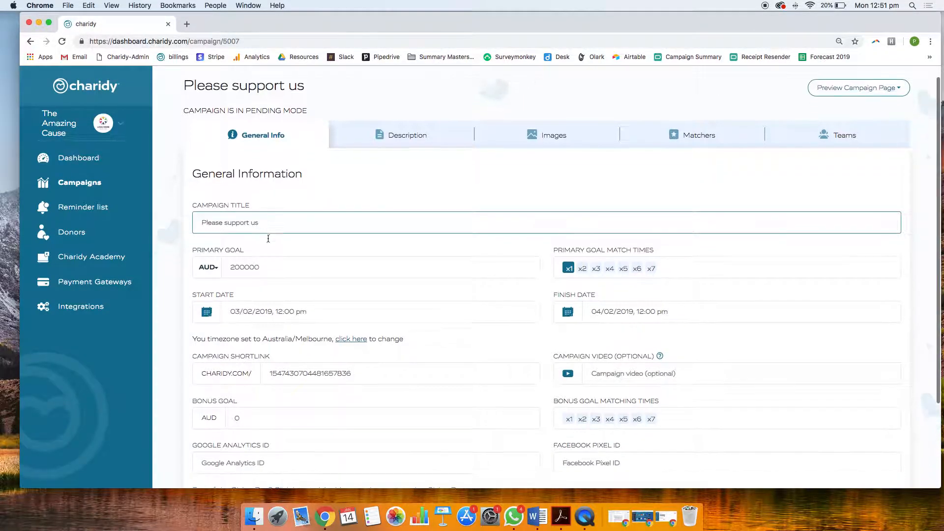
left_click(504, 249)
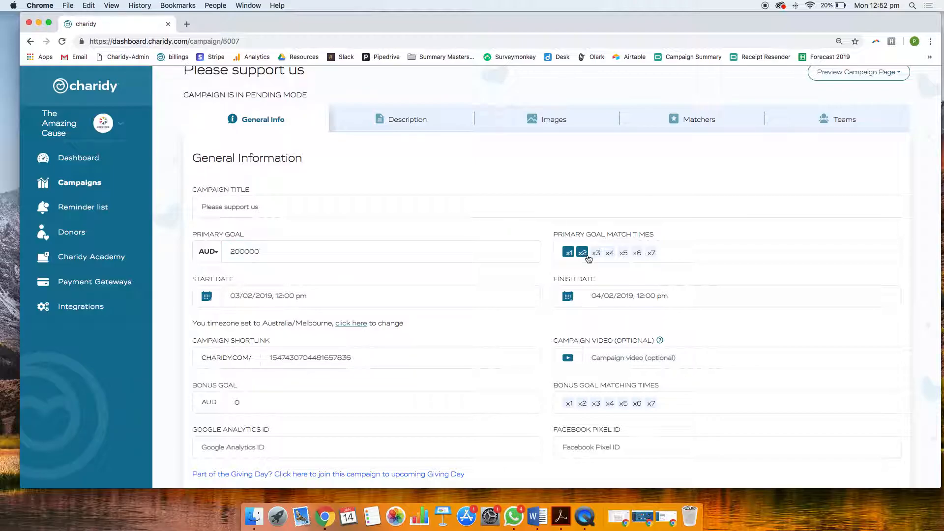
left_click(610, 254)
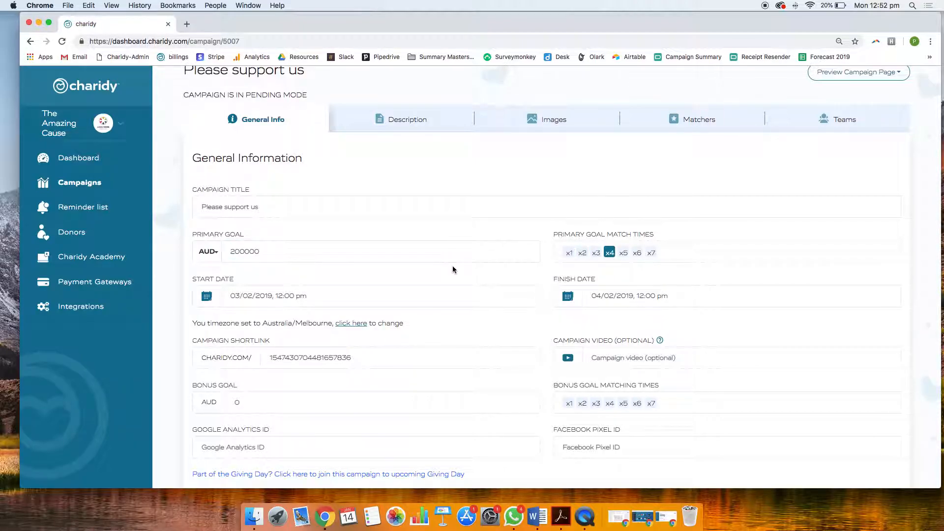
Replace the campaign's shortlink with "pleasesupportus"
scroll(372, 287, "down", 2)
left_click(276, 249)
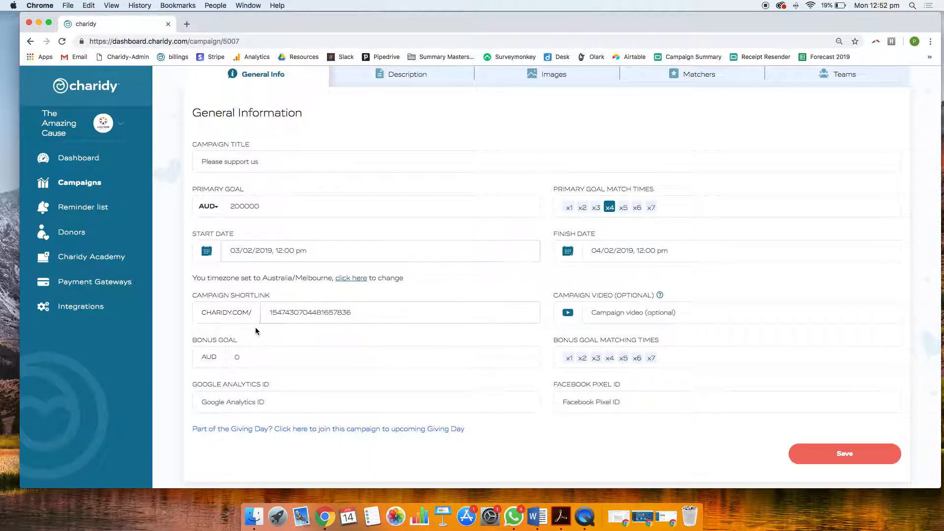
scroll(256, 305, "down", 1)
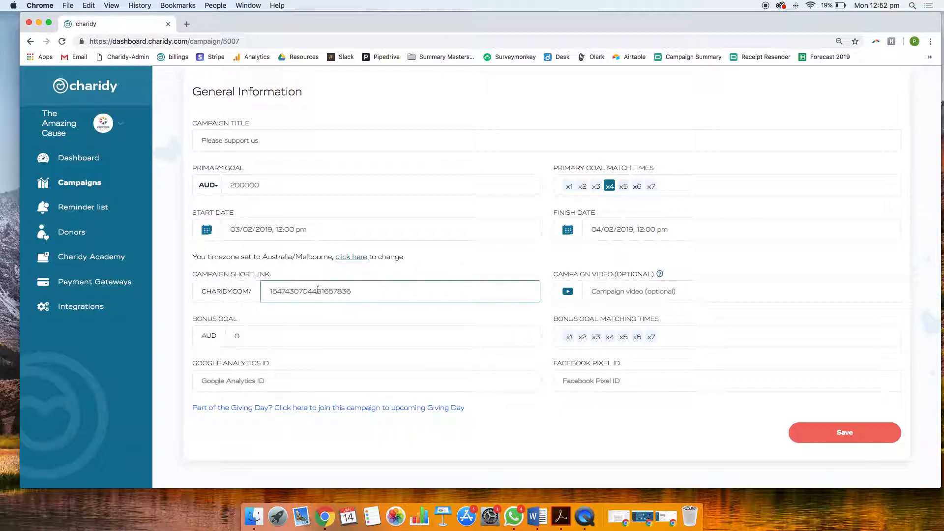
left_click_drag(371, 291, 269, 285)
type("p")
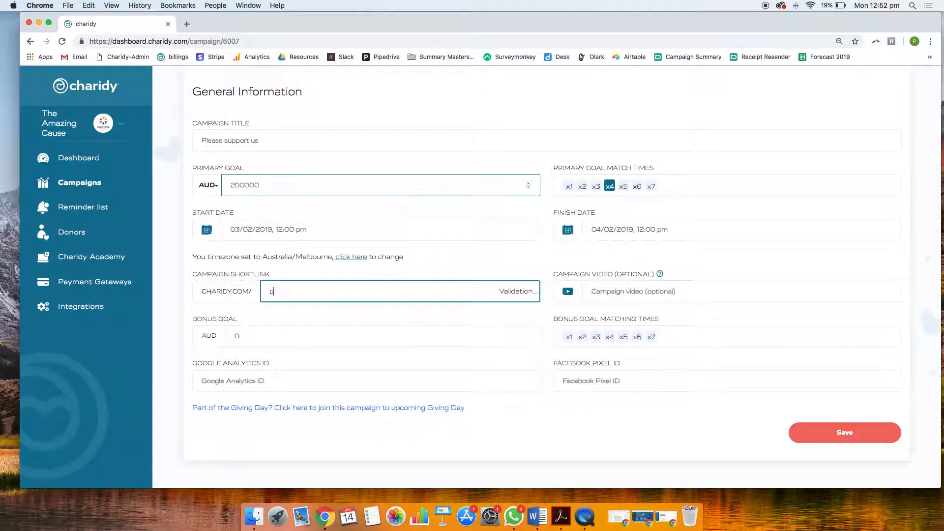
type("leasesupportus")
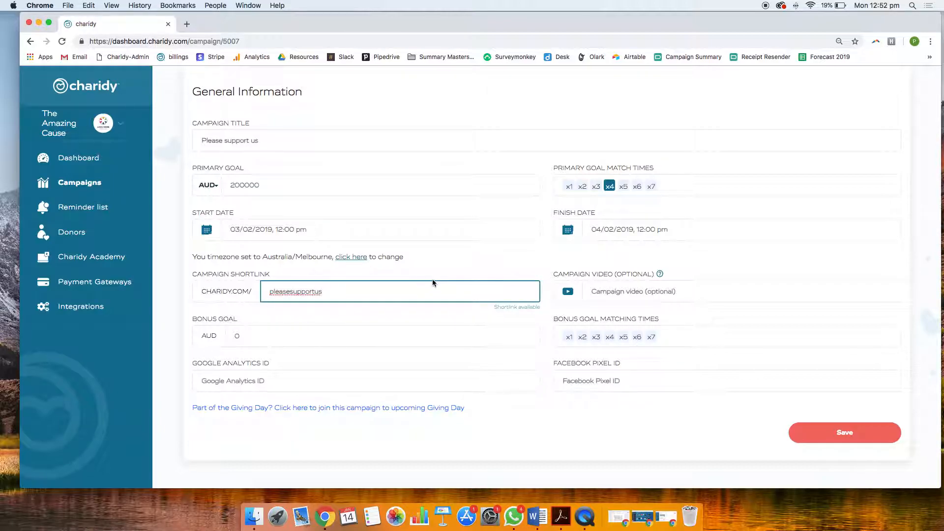
left_click(352, 278)
left_click(350, 294)
left_click(535, 273)
Set the bonus goal to 220000 AUD with x2 bonus matching, and save the general information
scroll(536, 273, "down", 1)
scroll(536, 272, "down", 1)
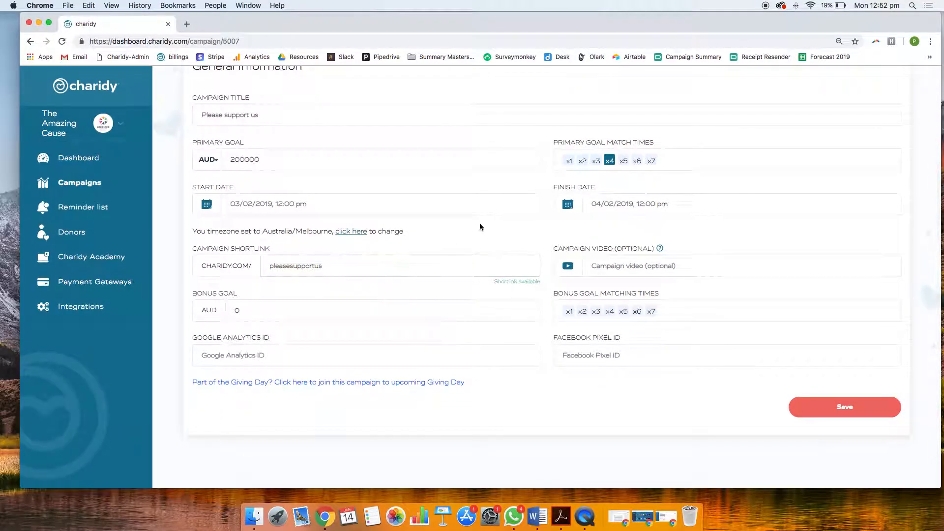
left_click(312, 313)
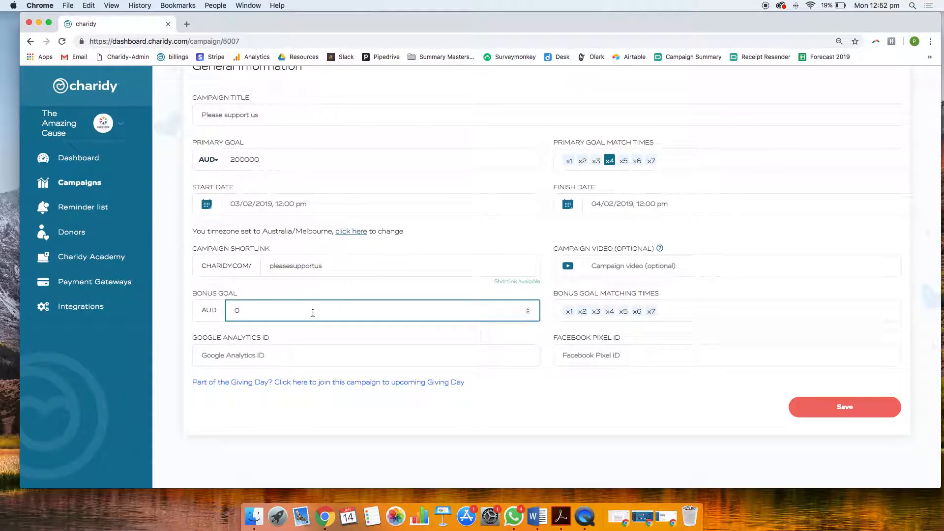
left_click_drag(240, 311, 232, 310)
left_click(336, 292)
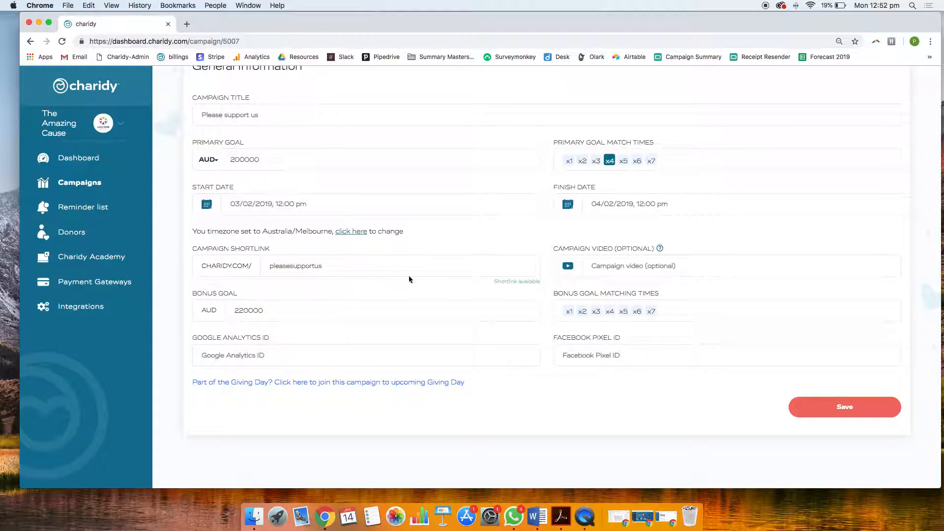
left_click(582, 312)
left_click(206, 359)
left_click(595, 362)
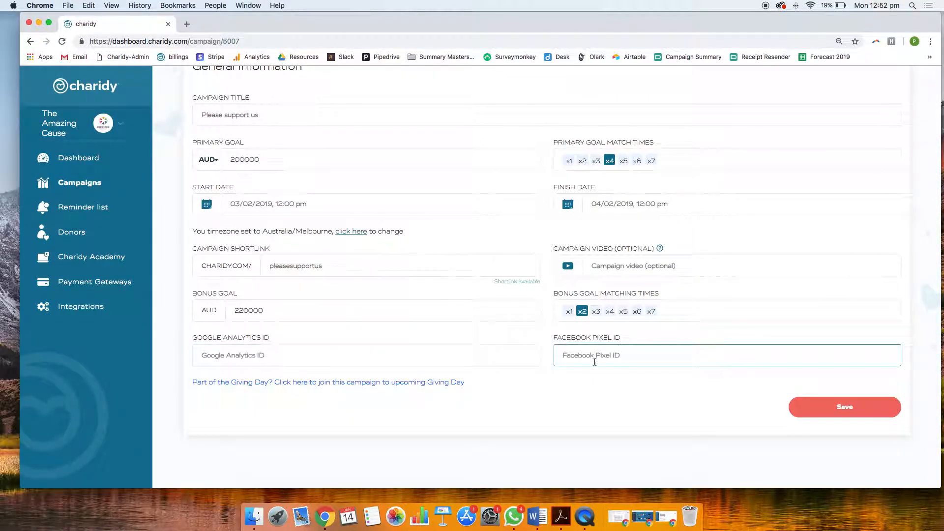
scroll(601, 364, "up", 2)
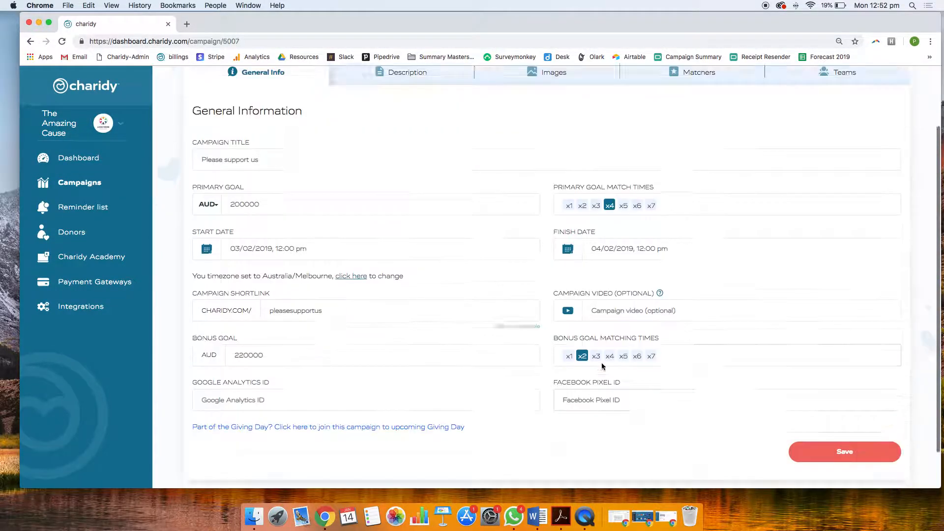
scroll(603, 366, "down", 2)
left_click(813, 411)
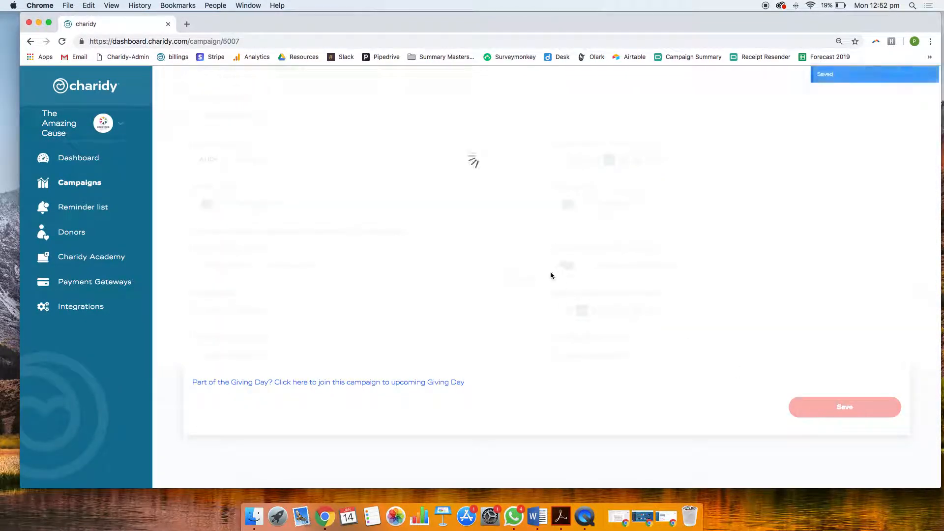
Add the campaign description "Campaign is coming." for the Countdown mode tag and save it
scroll(534, 275, "up", 3)
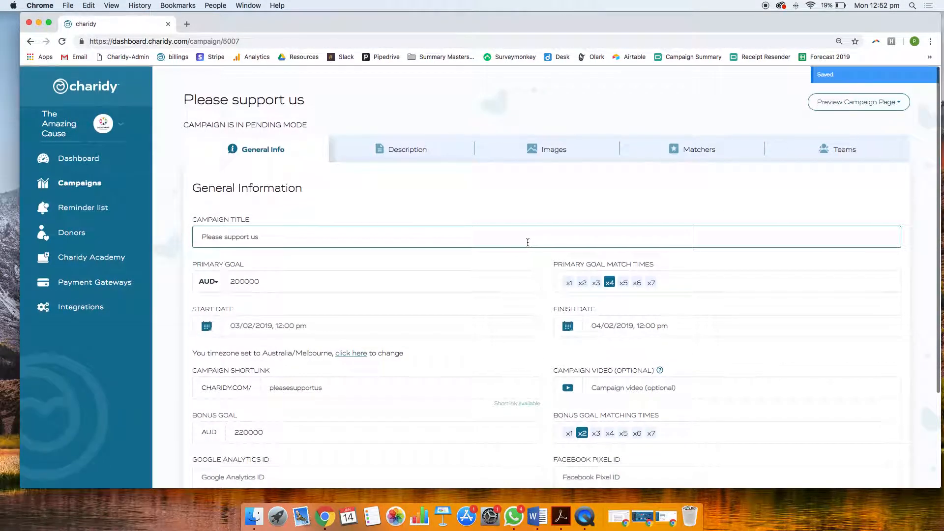
left_click(420, 152)
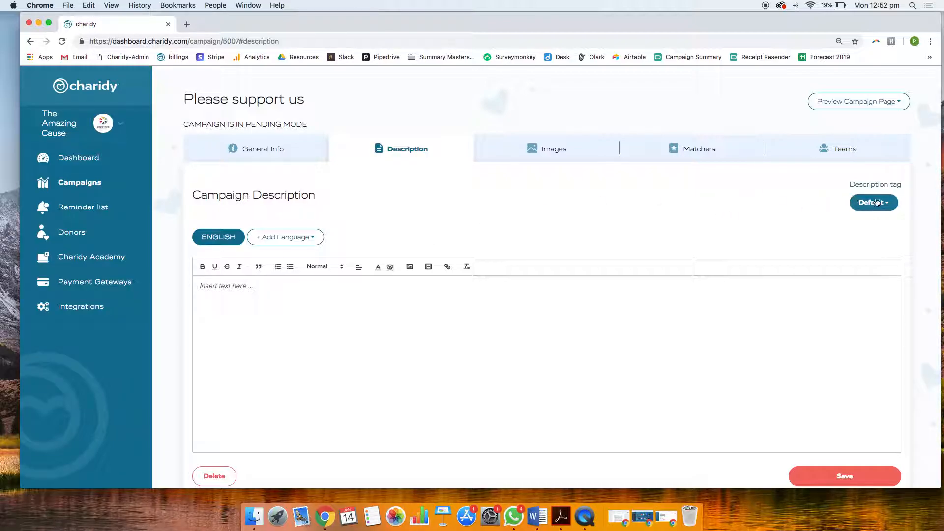
scroll(789, 212, "down", 1)
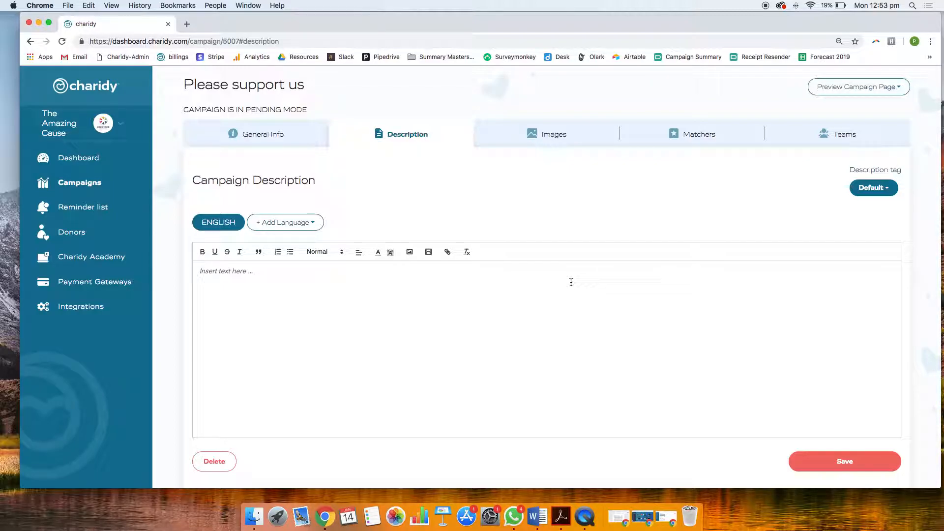
left_click(860, 189)
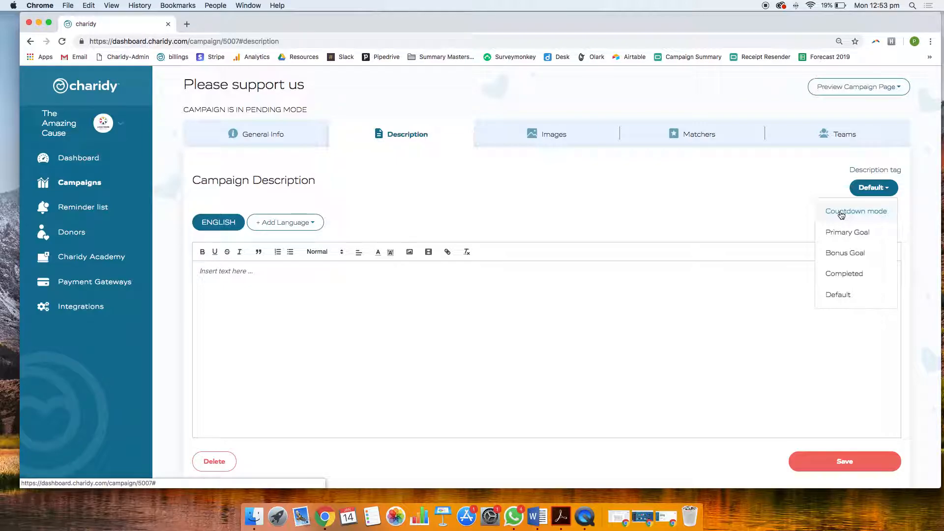
left_click(841, 212)
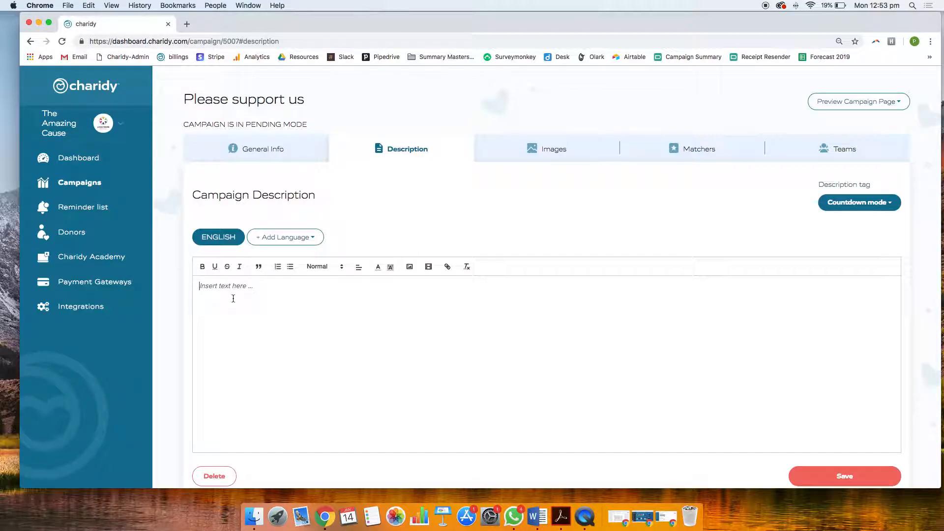
type("Campaign is com")
left_click(841, 477)
Add the campaign description "Please support us now" for the Primary Goal tag and save it
left_click(867, 202)
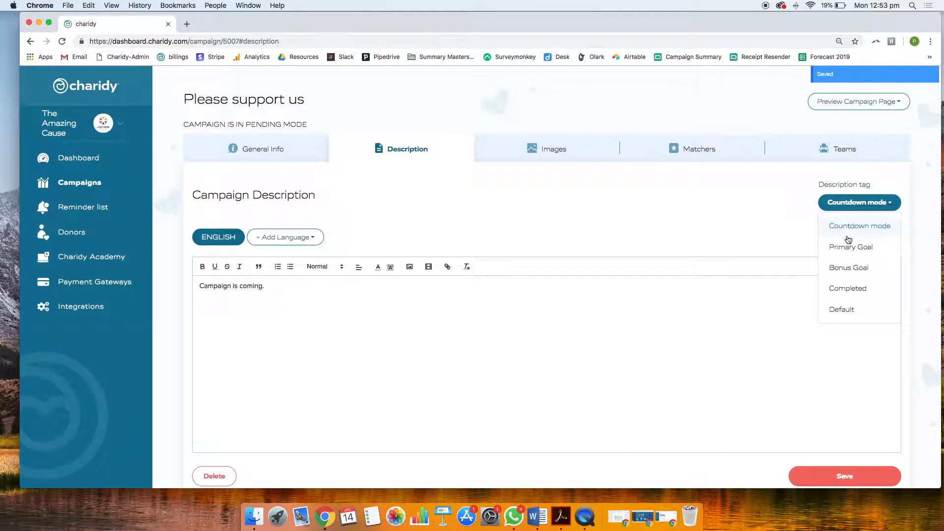
left_click(849, 244)
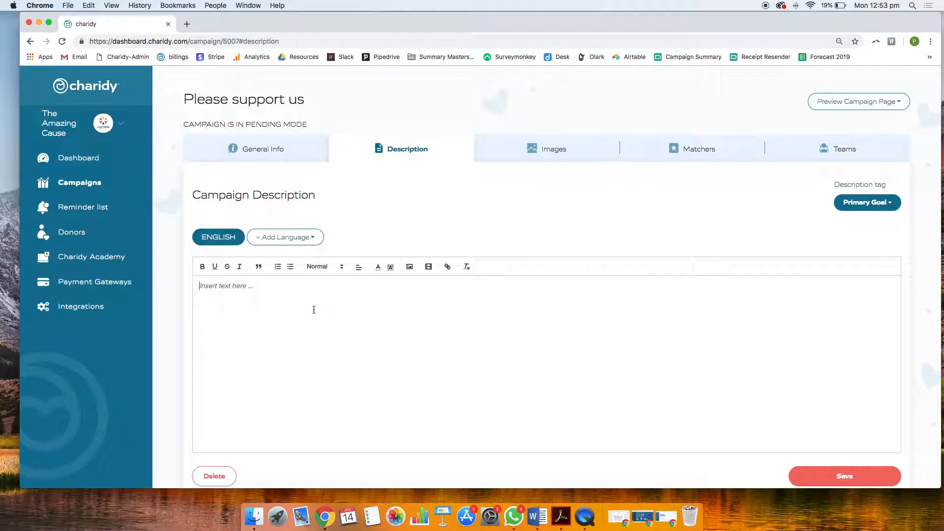
type("Please support us now")
left_click(834, 483)
Add the campaign description "We can keep going." for the Bonus Goal tag and save it
left_click(878, 204)
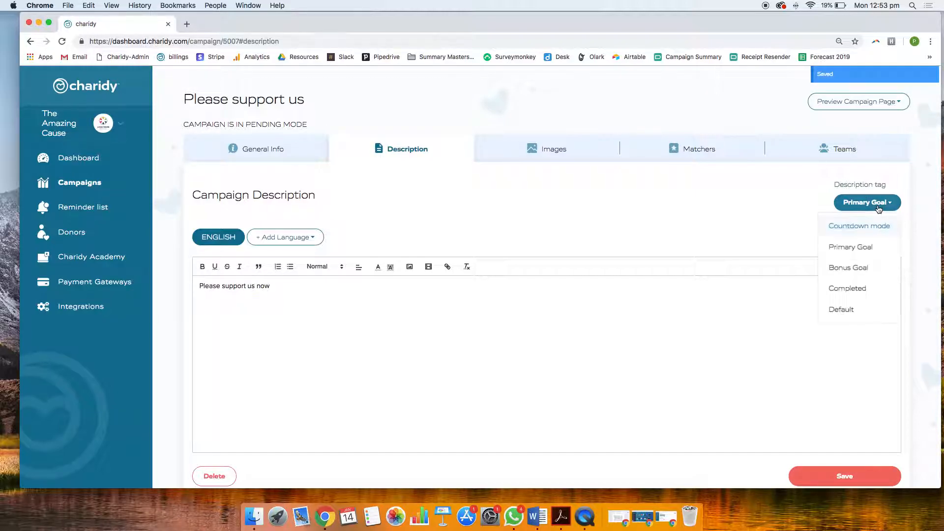
left_click(858, 267)
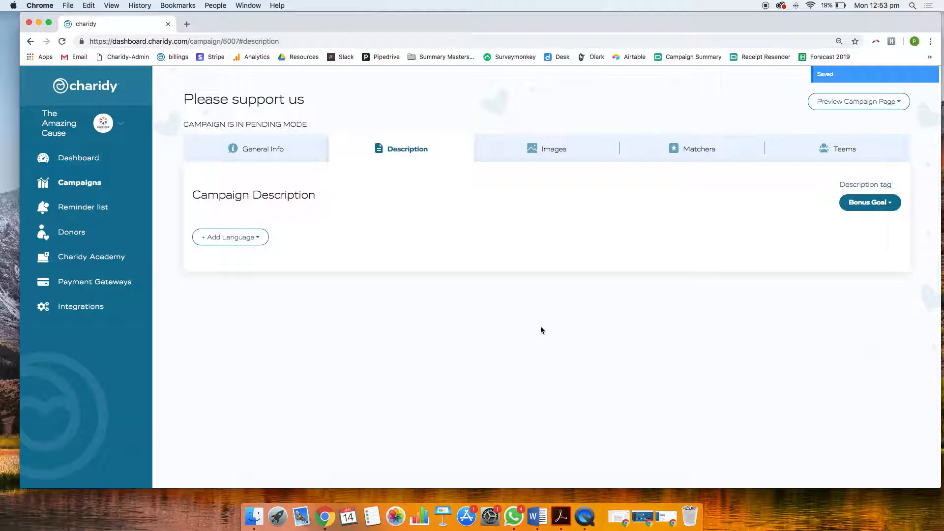
type("We ")
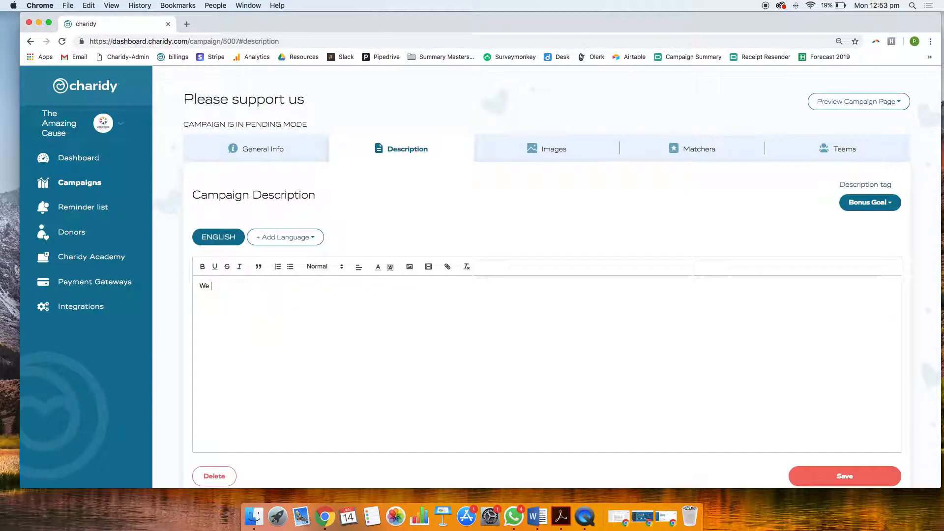
type("can keep going.")
left_click(811, 480)
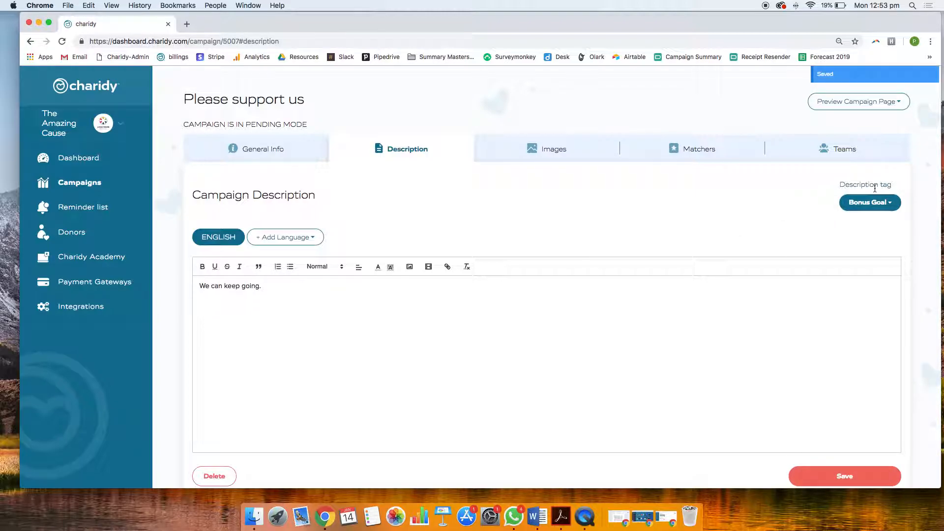
Write the English campaign description "Thank you for your suppport" for the Completed tag
left_click(870, 202)
left_click(848, 289)
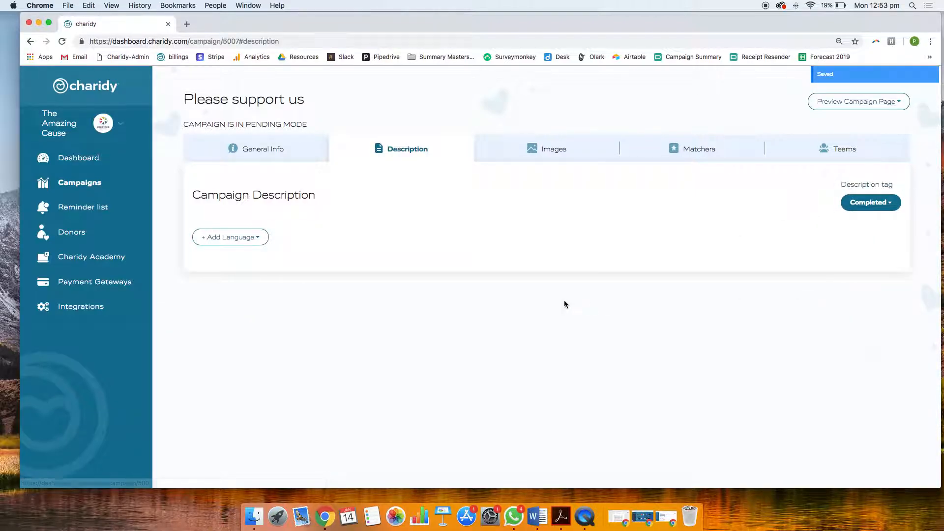
type("Thank you")
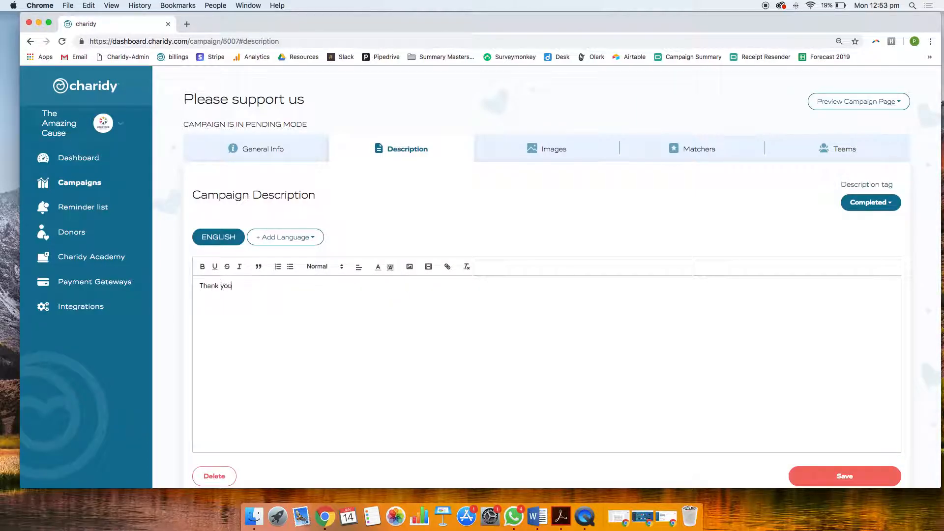
type(" for your suppport")
left_click(429, 268)
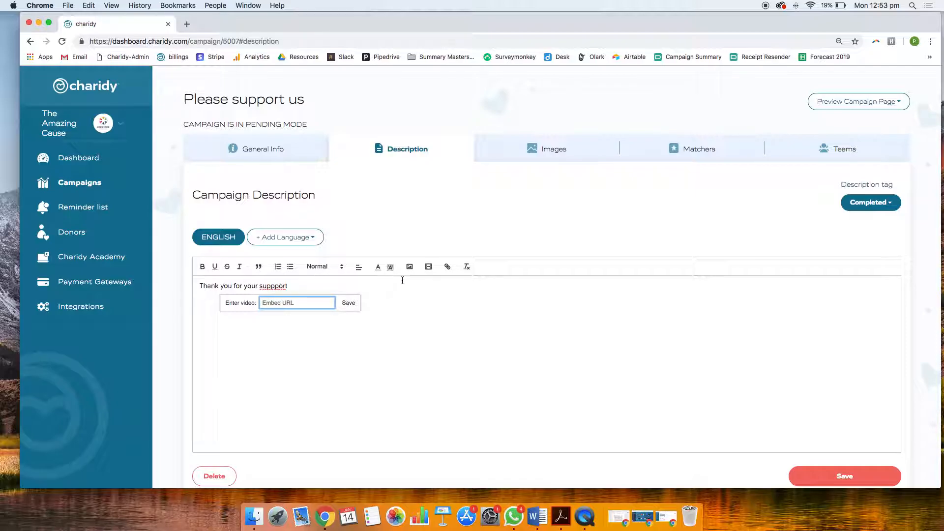
left_click(410, 267)
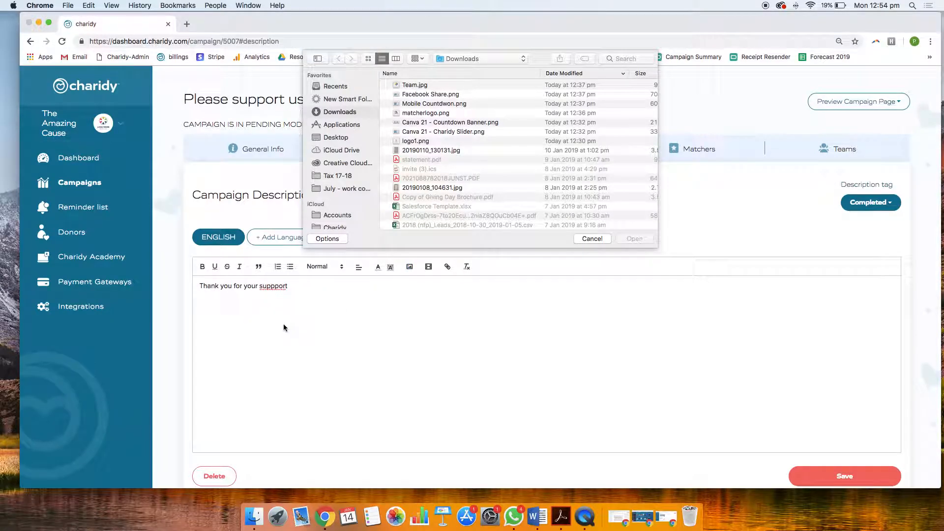
left_click(586, 239)
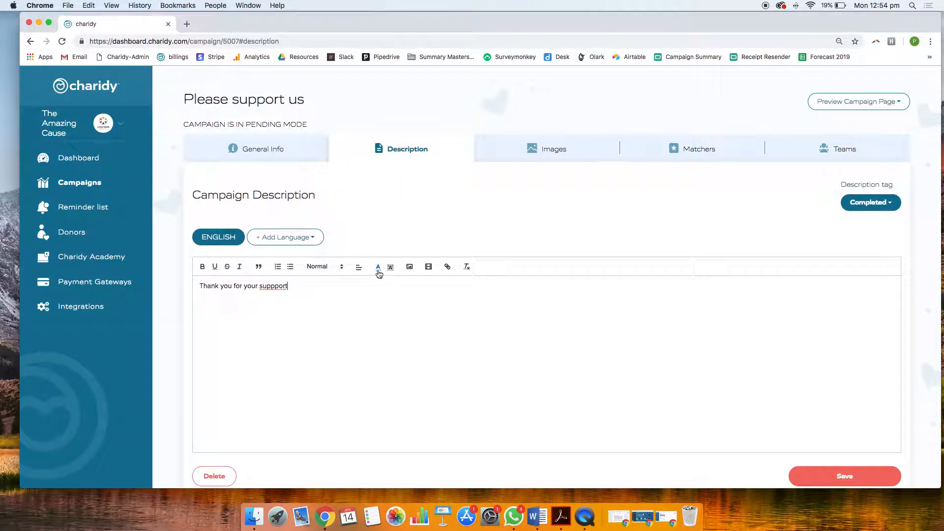
Correct the misspelled last word of the Completed description to "support" and save the description
left_click(274, 290)
key("BackSpace")
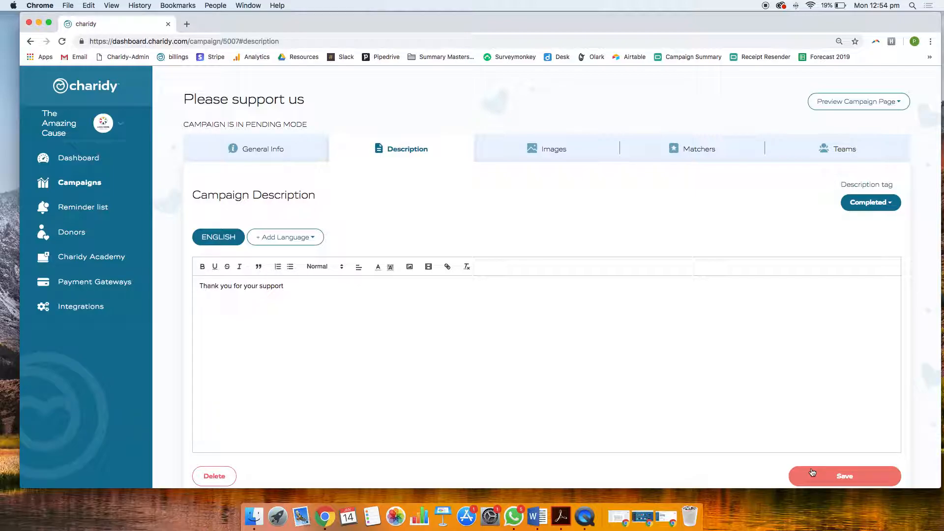
left_click(834, 477)
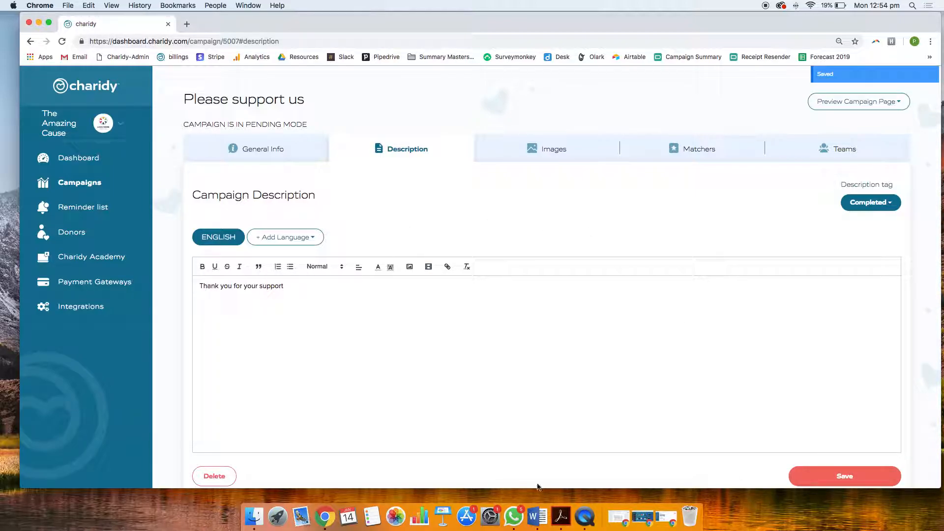
Quit WhatsApp, which is running in the background
right_click(516, 521)
left_click(520, 485)
right_click(516, 521)
left_click(516, 487)
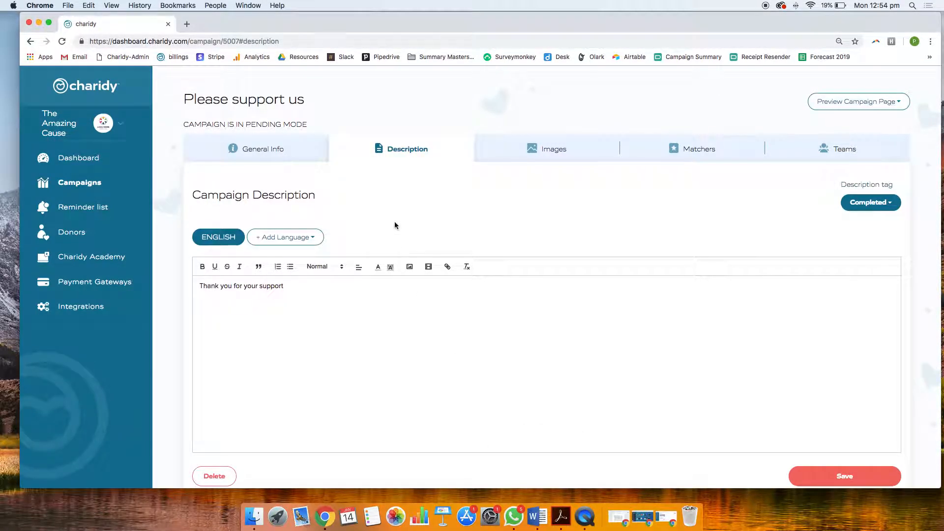
Upload "Canva 21 - Countdown Banner.png" as the desktop countdown image in the campaign's images
scroll(580, 220, "down", 1)
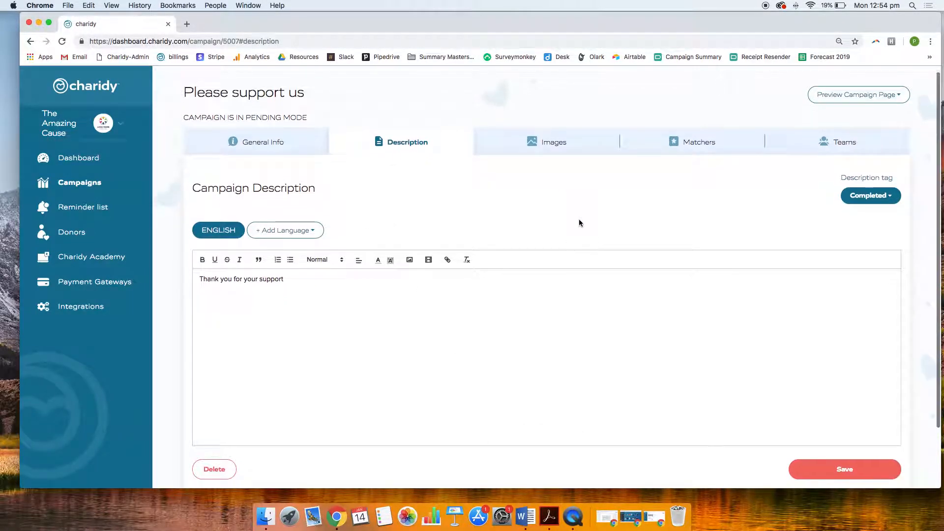
left_click(542, 147)
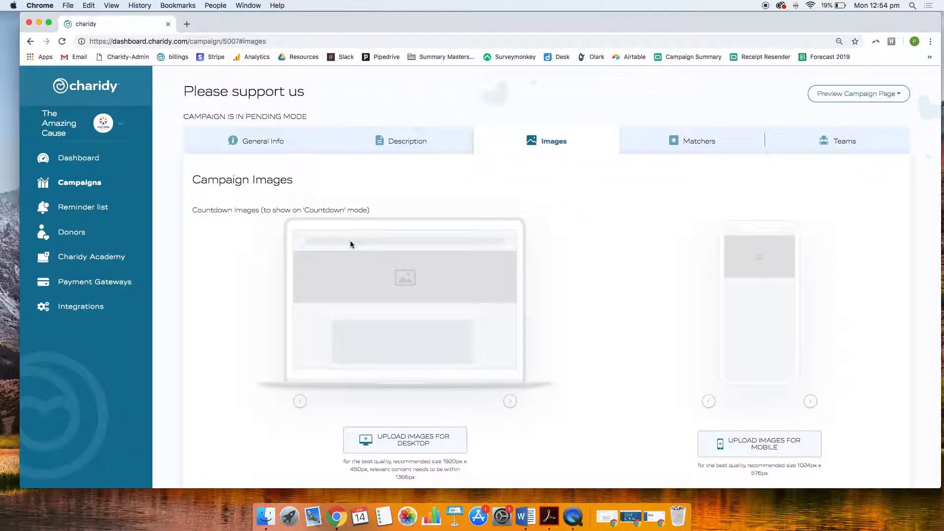
scroll(392, 305, "down", 3)
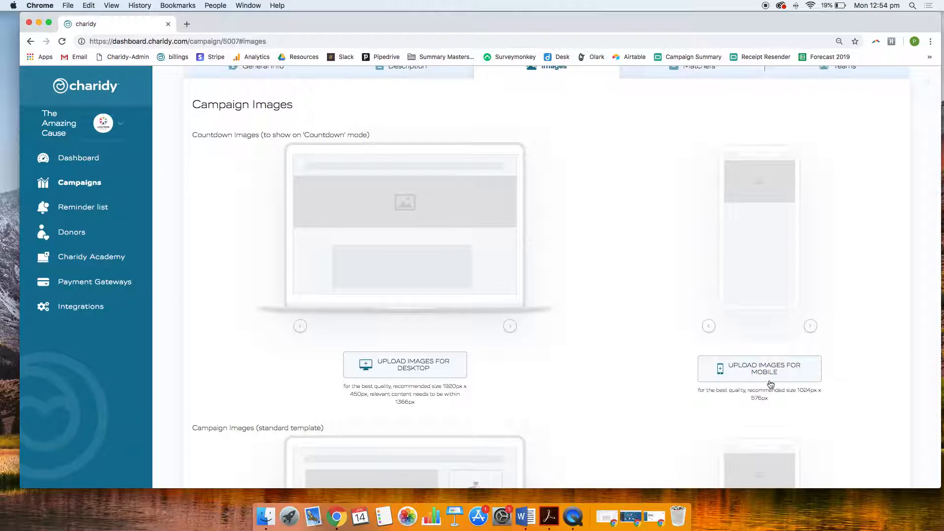
scroll(456, 315, "down", 2)
scroll(456, 317, "down", 2)
scroll(457, 318, "up", 5)
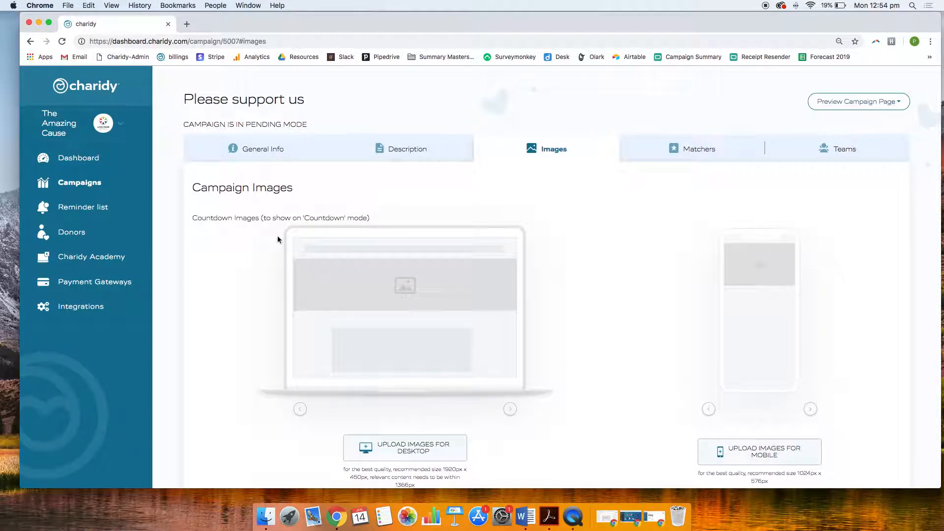
scroll(269, 286, "down", 2)
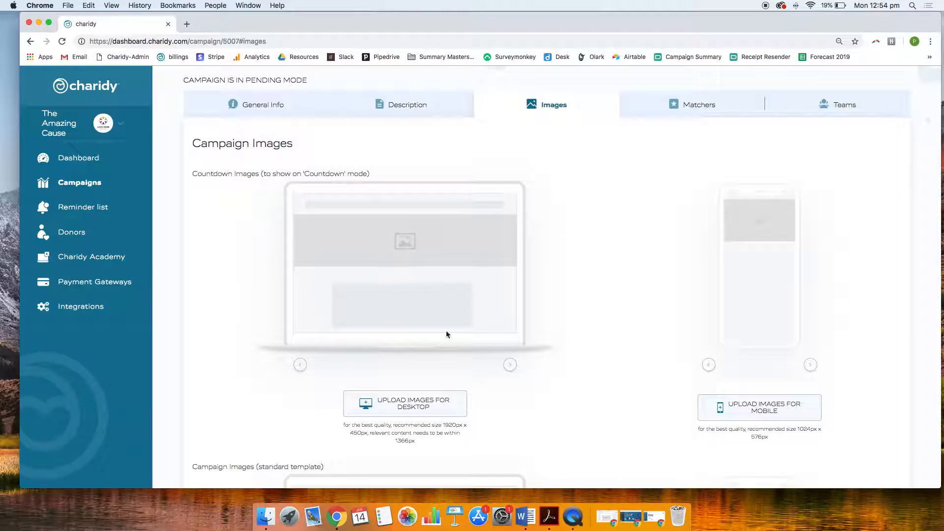
left_click(407, 409)
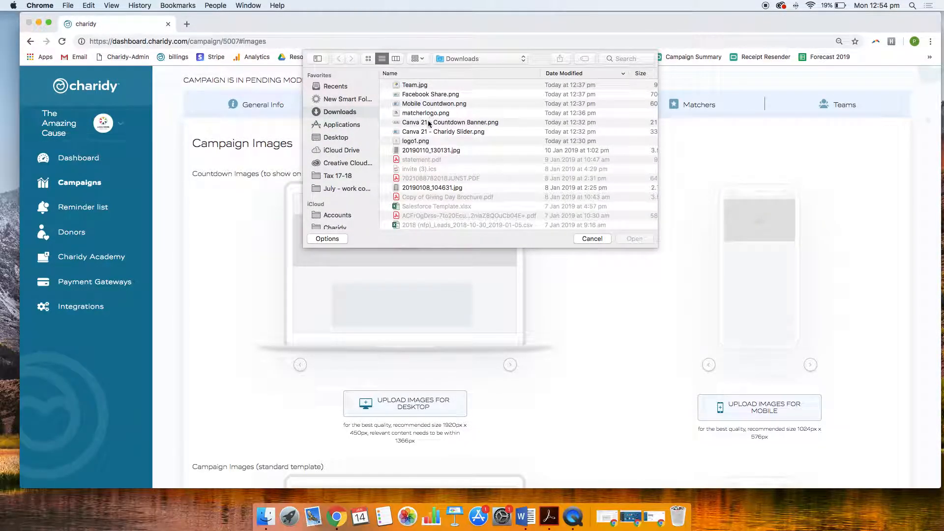
double_click(446, 122)
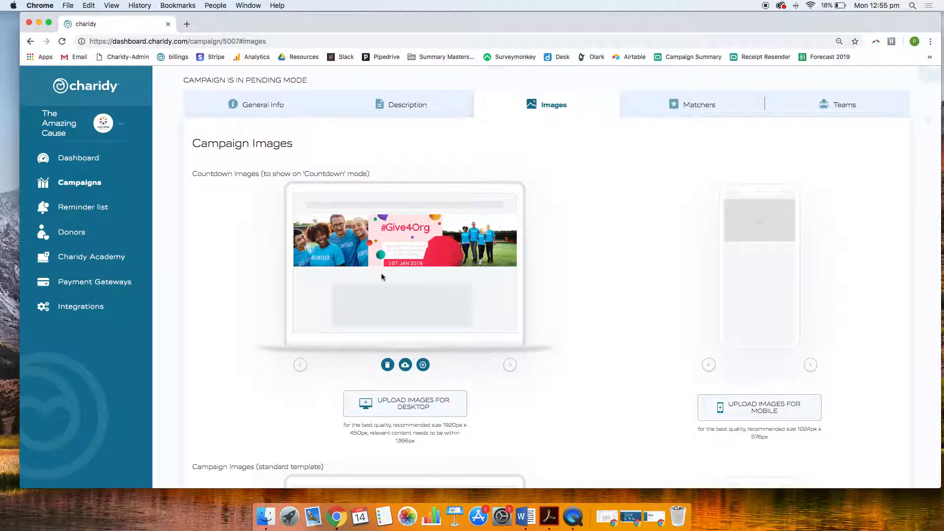
Upload "Mobile Countdwon.png" as the mobile countdown image
scroll(382, 276, "down", 3)
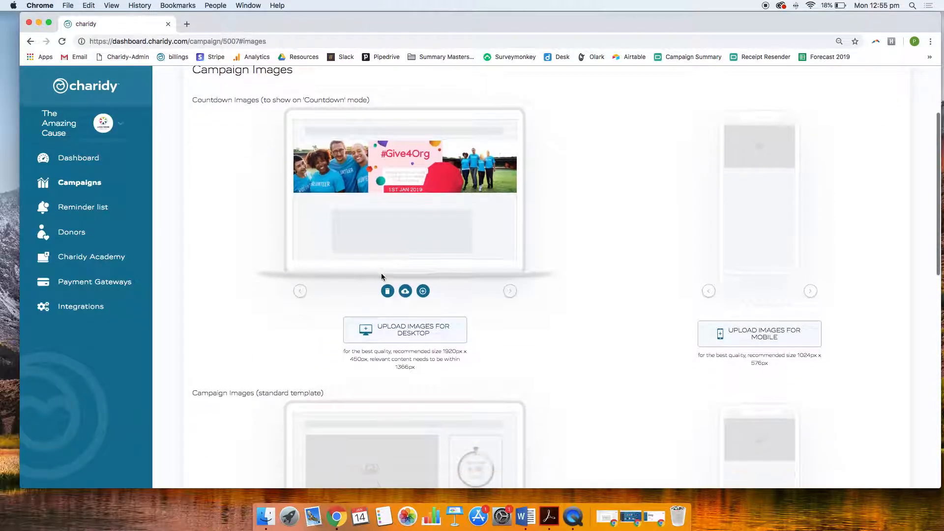
left_click(753, 338)
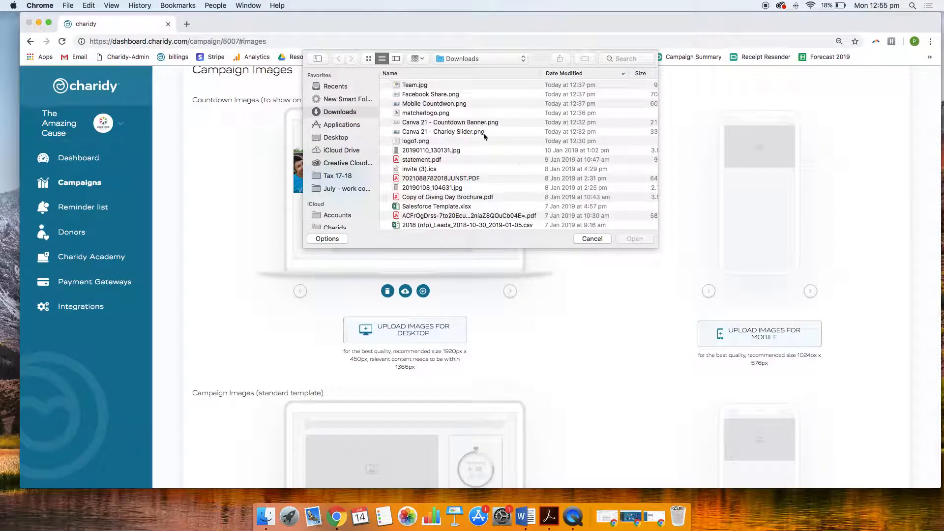
double_click(432, 104)
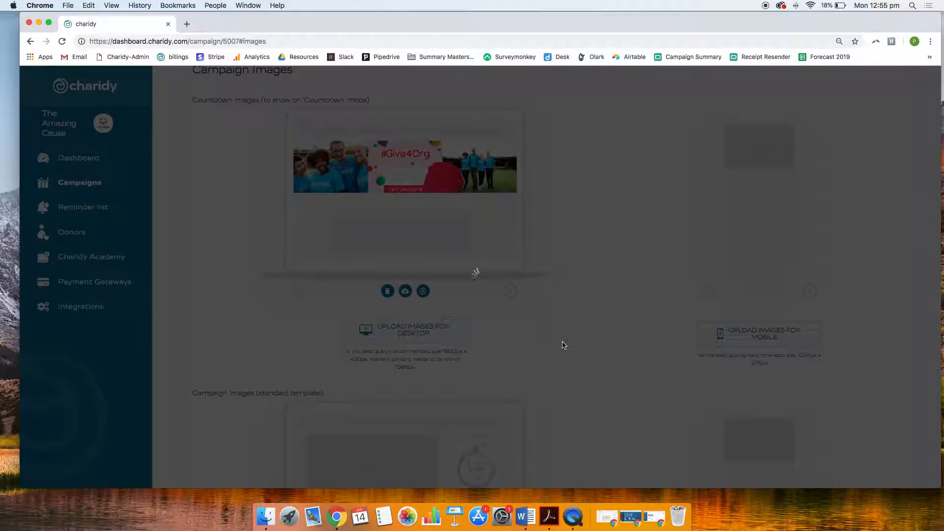
Upload "Canva 21 - Charidy Slider.png" as the standard template campaign image for mobile and desktop
scroll(563, 346, "down", 3)
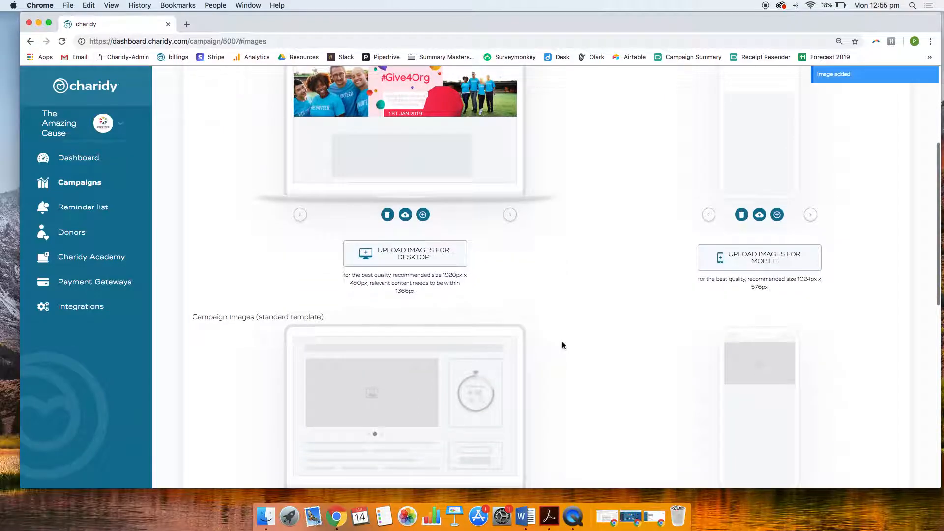
scroll(563, 345, "down", 10)
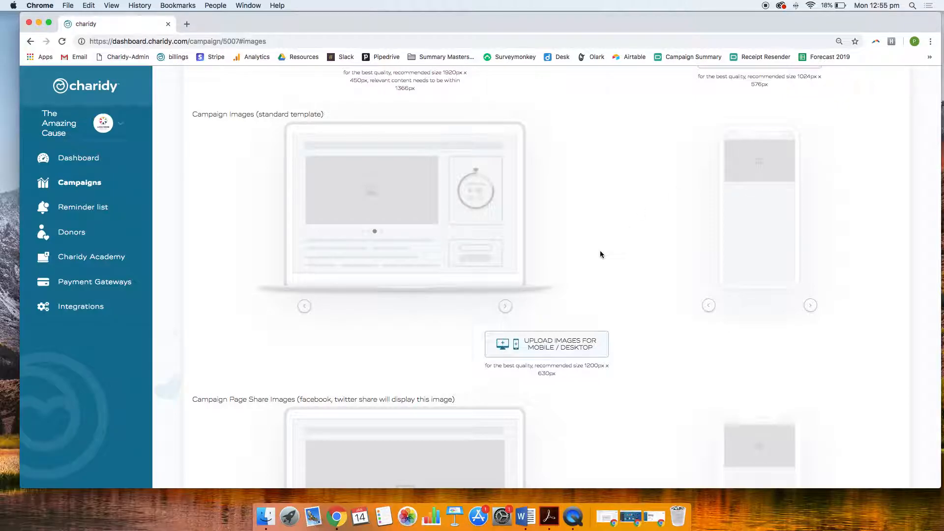
scroll(600, 254, "up", 1)
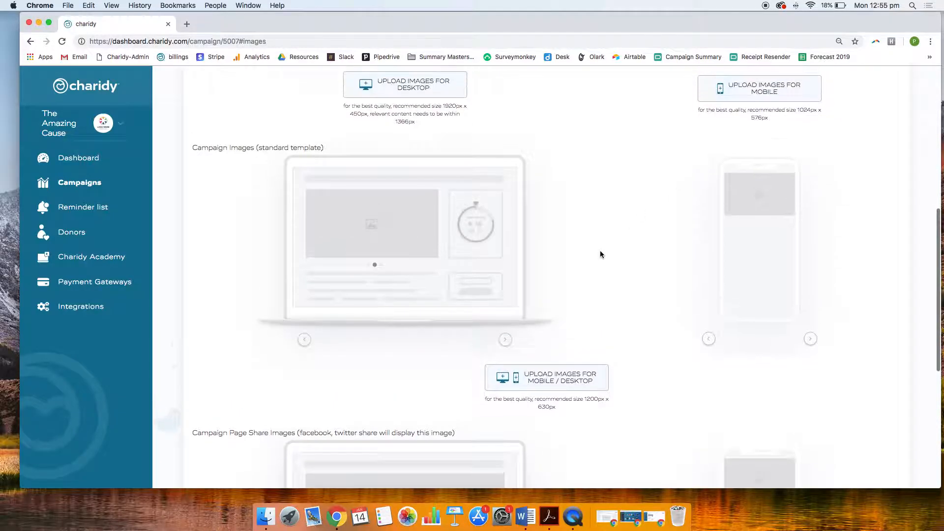
left_click(548, 377)
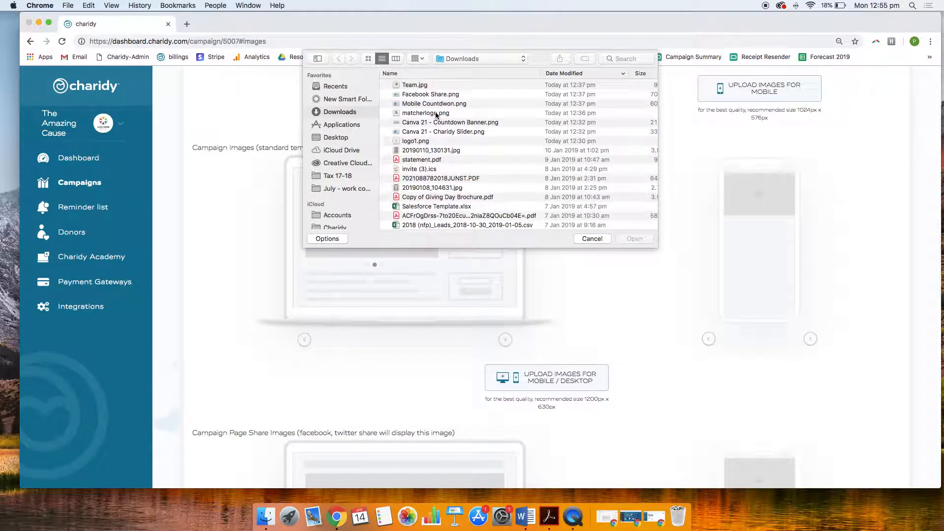
double_click(422, 132)
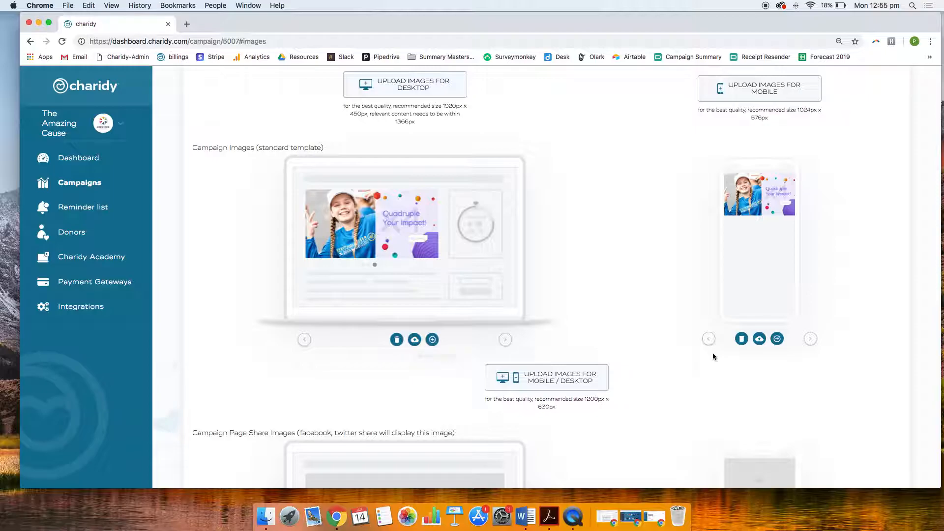
Upload "Facebook Share.png" as the campaign page share image for mobile and desktop
scroll(547, 368, "down", 3)
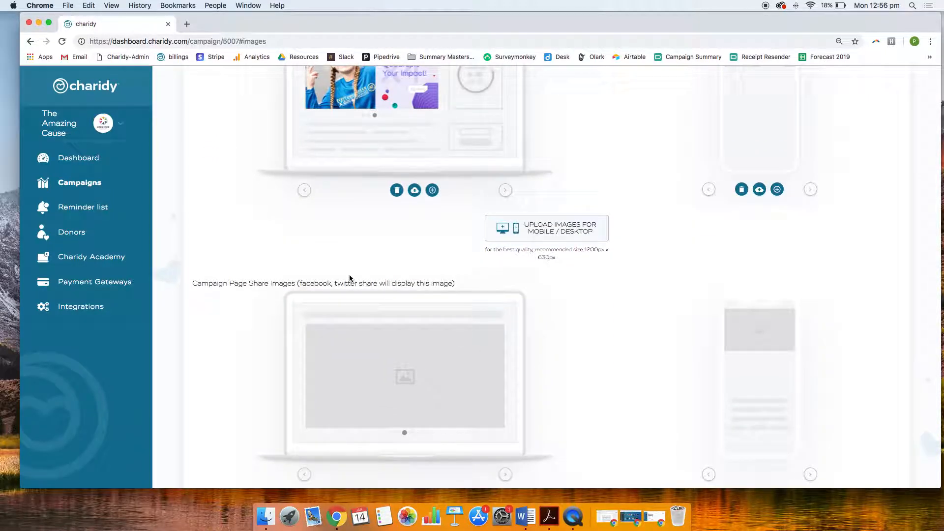
scroll(350, 278, "down", 2)
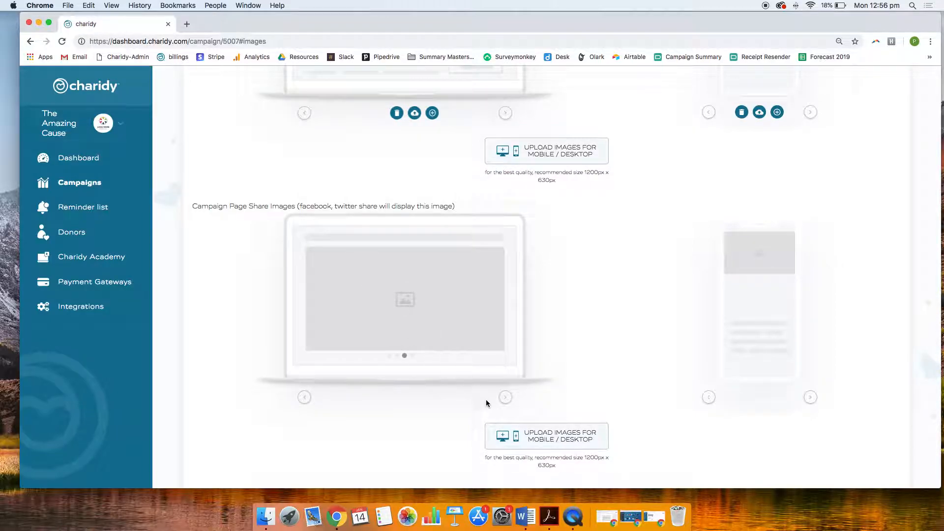
left_click(527, 443)
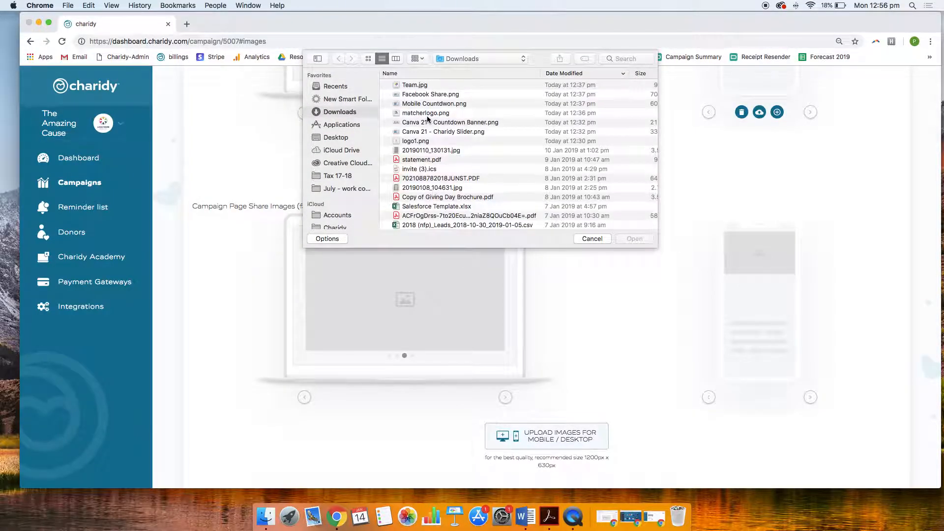
double_click(426, 96)
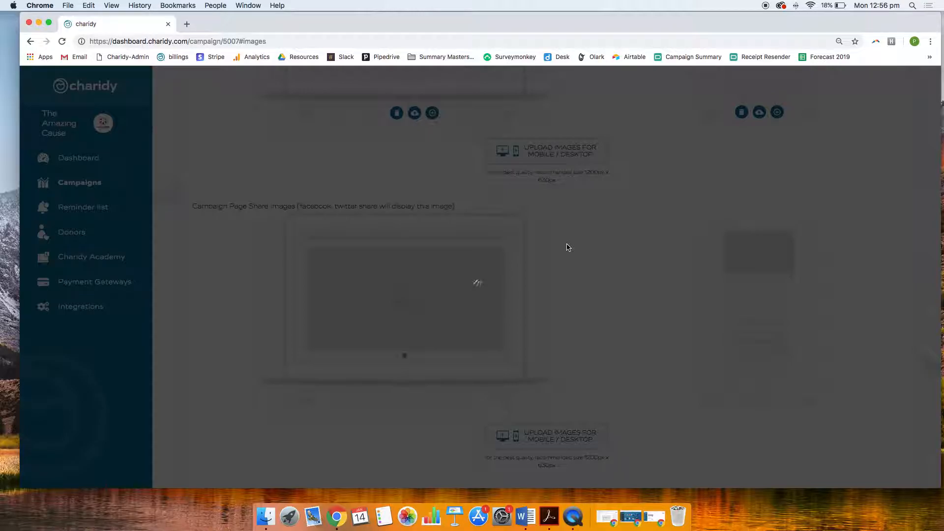
Start a new campaign matcher and upload "matcherlogo.png" as its image
scroll(566, 243, "down", 2)
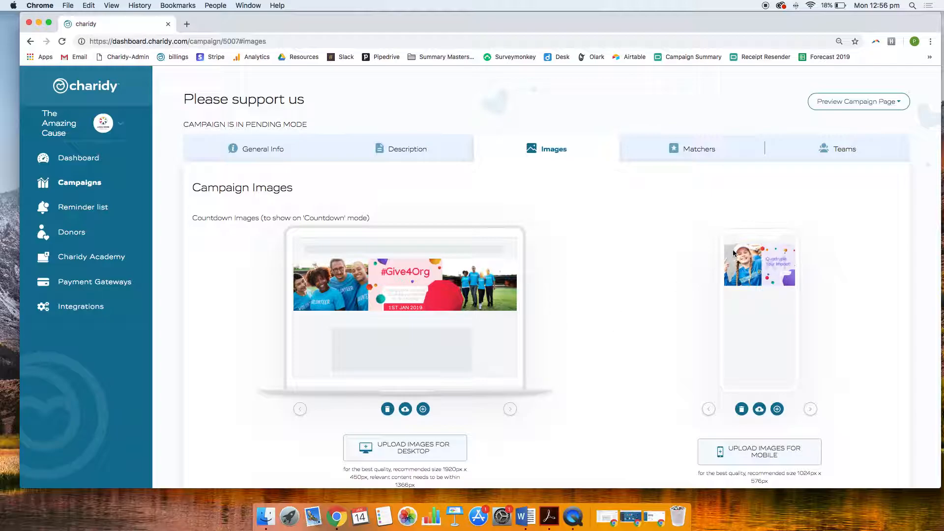
left_click(698, 161)
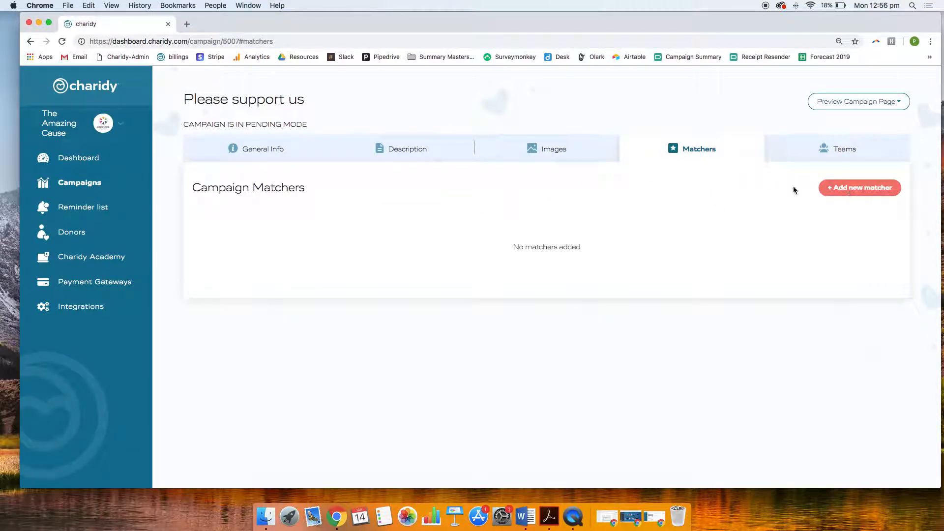
left_click(856, 191)
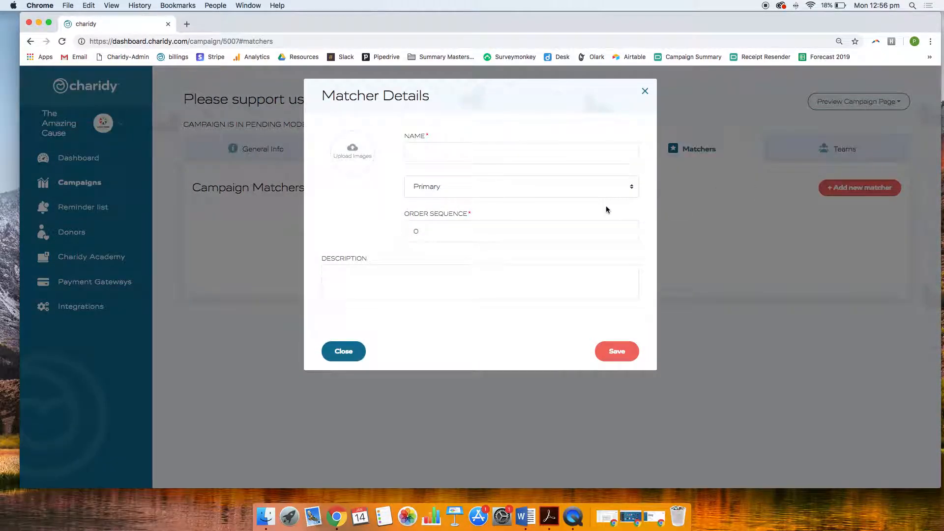
left_click(365, 157)
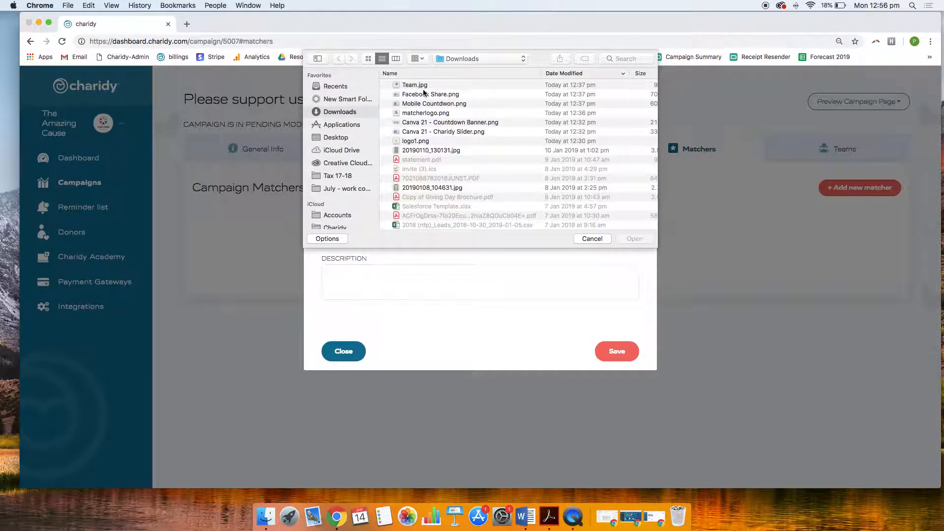
left_click(418, 114)
double_click(418, 114)
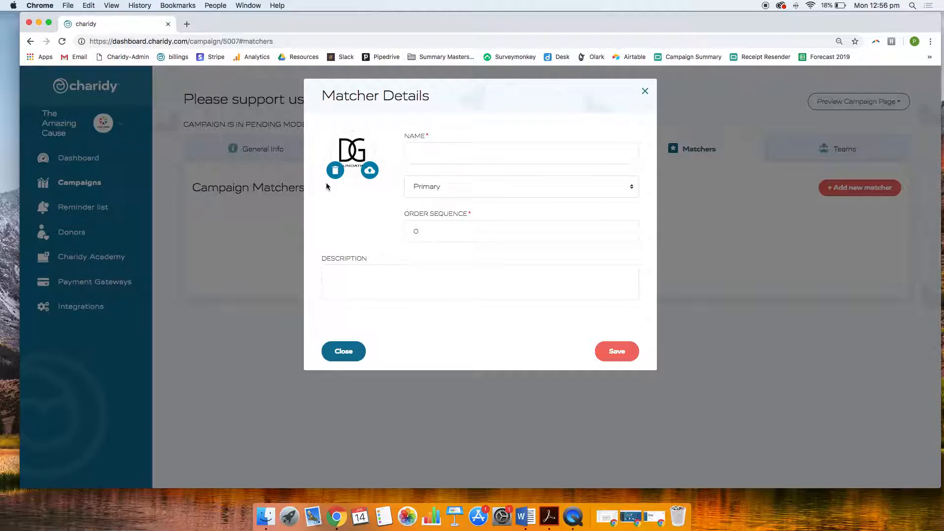
Name the matcher "Do Good Foundation" and choose Primary as its type
left_click(444, 150)
type("D")
type("o Good Foundatoins")
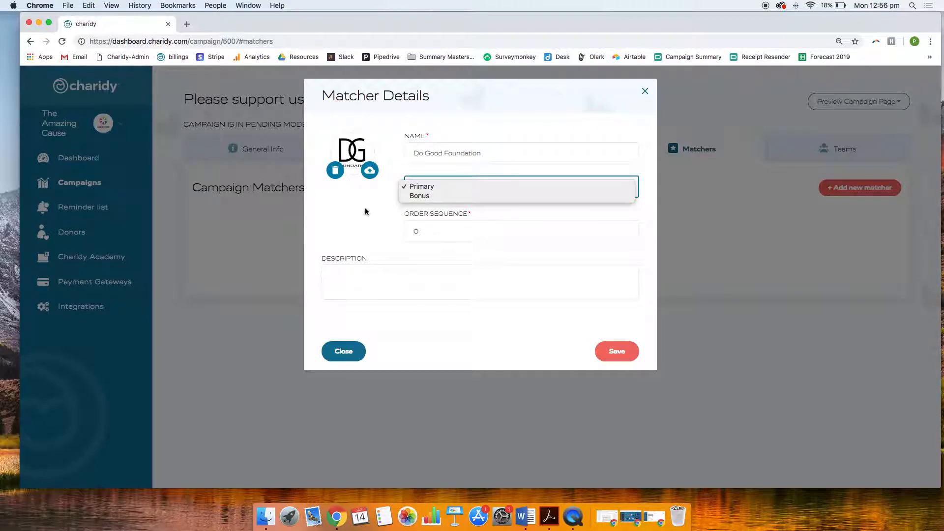
left_click(414, 189)
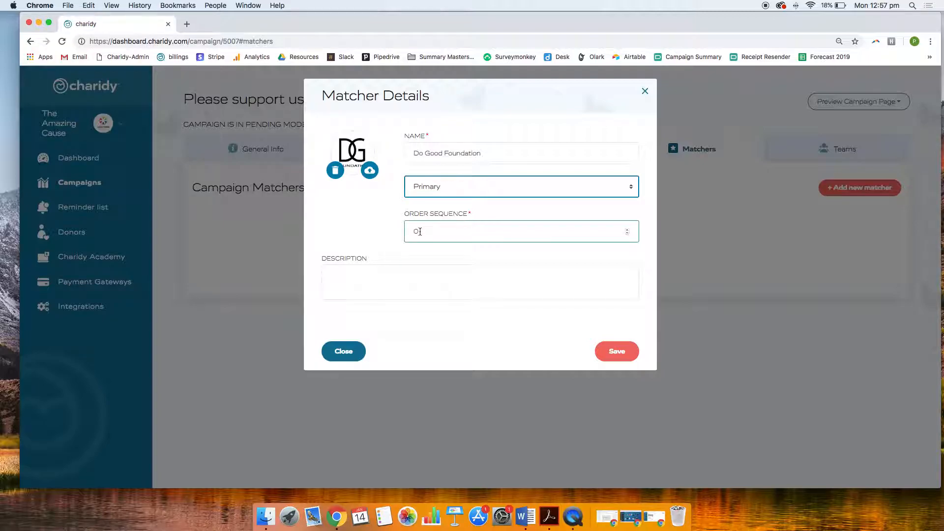
Describe the matcher as "The Do Good Foundation is proud to support this organisation" and save it
left_click(408, 276)
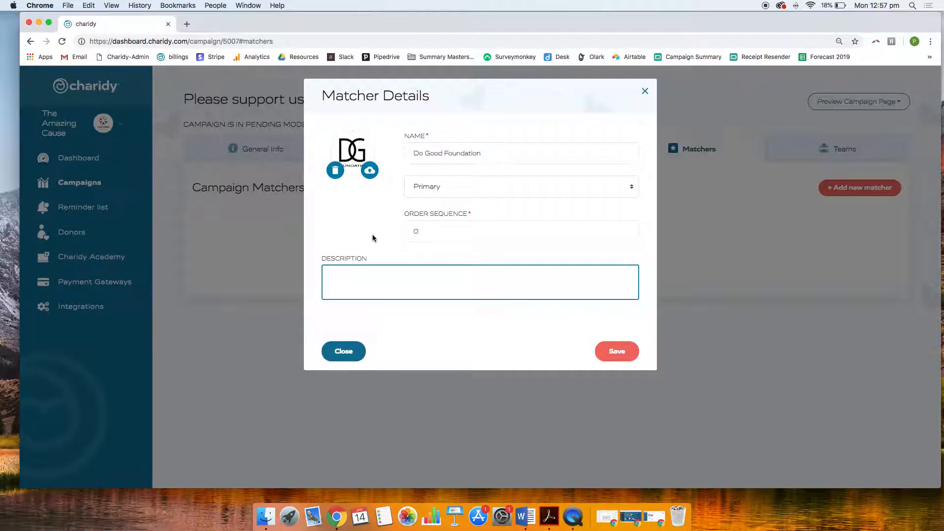
type("The DooGood Foundation is proud to s")
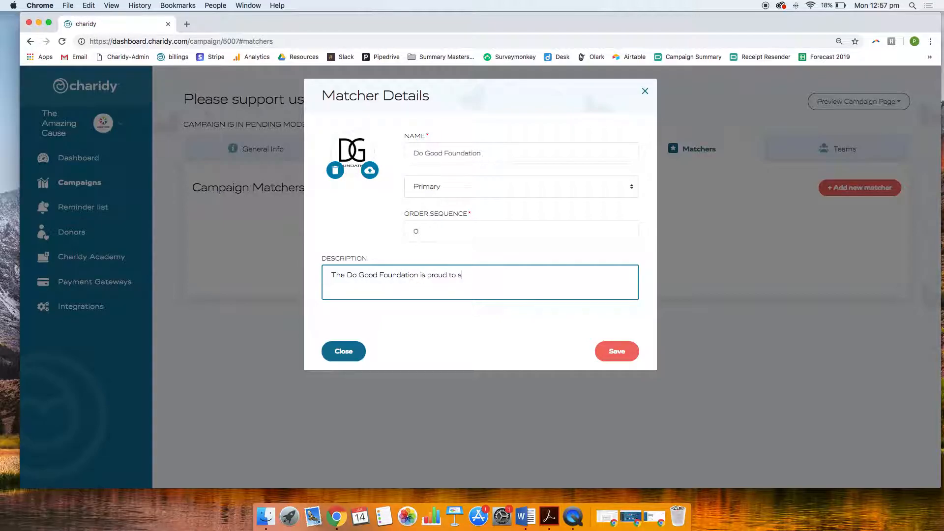
type("upport this organisation")
left_click(617, 352)
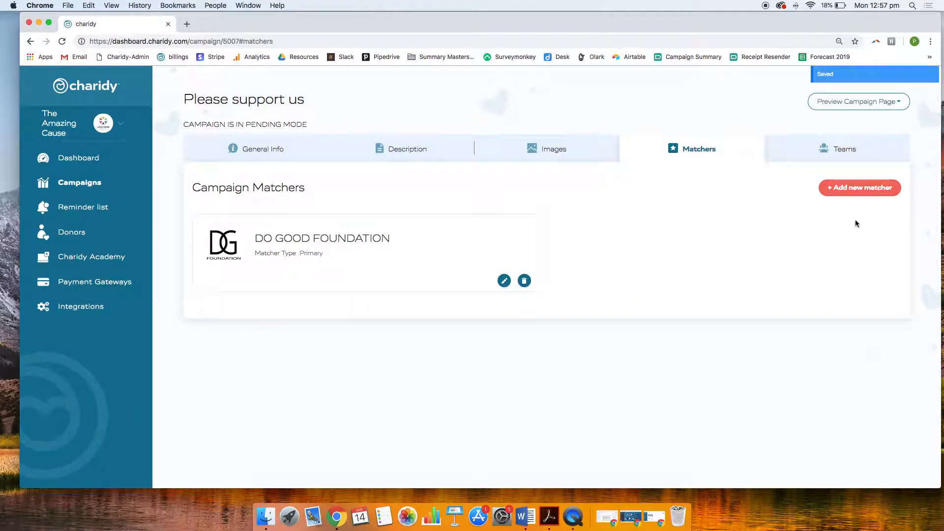
Add and save a second campaign matcher named "Mr and Mrs Philanthropist" without an image or description
left_click(859, 188)
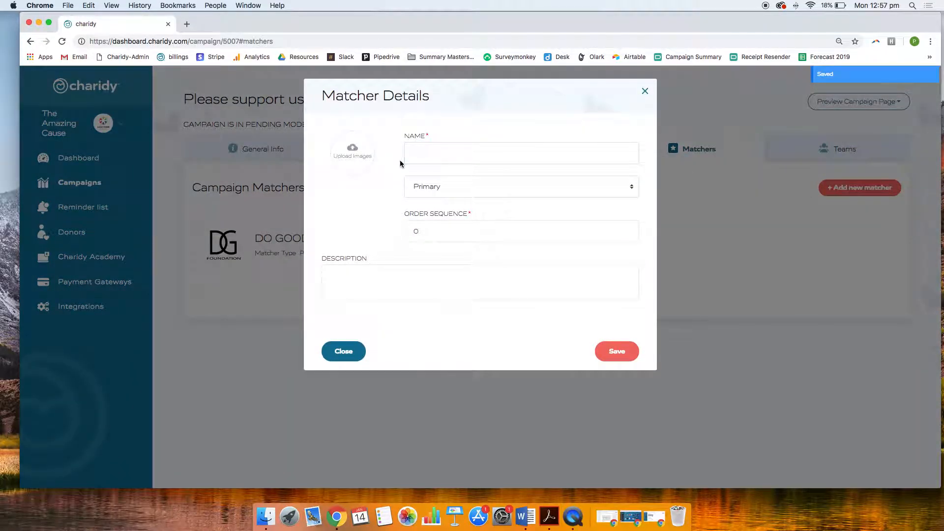
left_click(431, 157)
type("Mr and Mrs Phila")
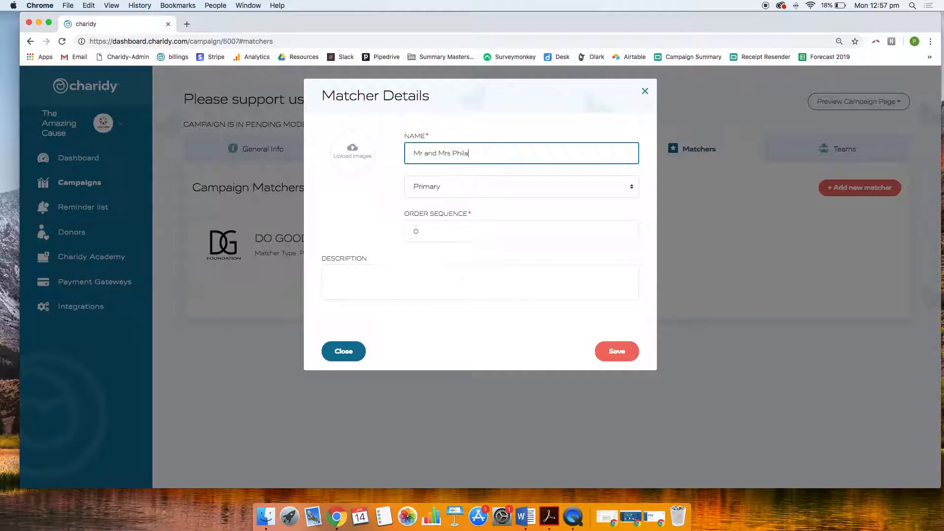
type("nthropist")
key("Tab")
key("Tab")
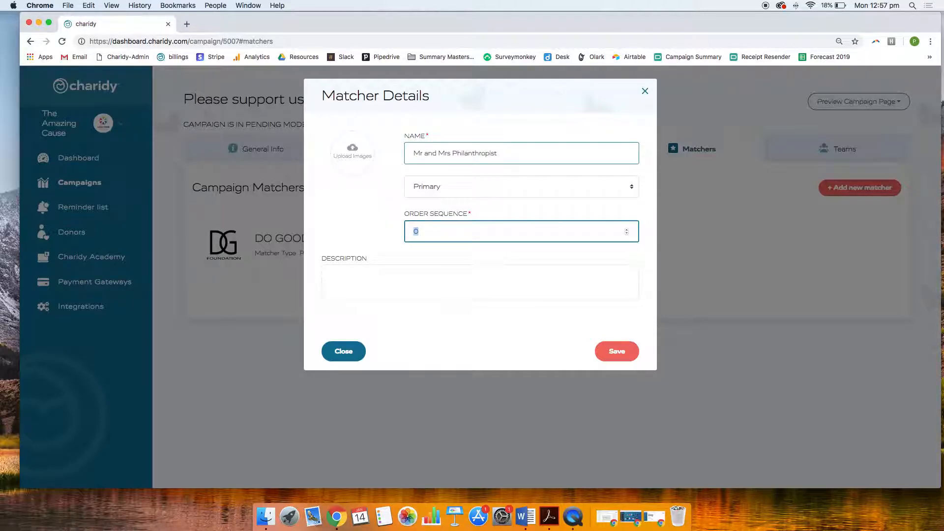
left_click(370, 226)
left_click(631, 347)
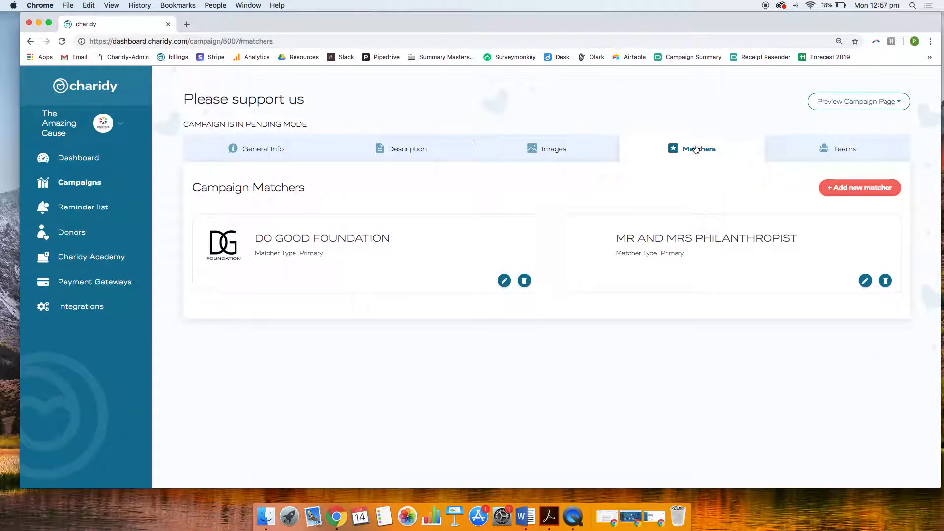
Start a new campaign team named "The Best Team" with a goal of 40000 AUD
left_click(807, 152)
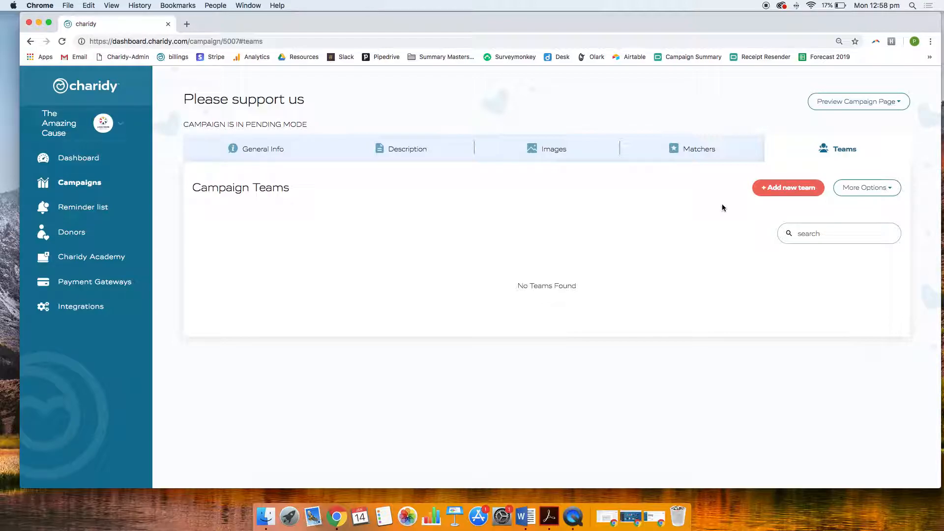
left_click(885, 187)
left_click(885, 187)
left_click(793, 188)
left_click(447, 149)
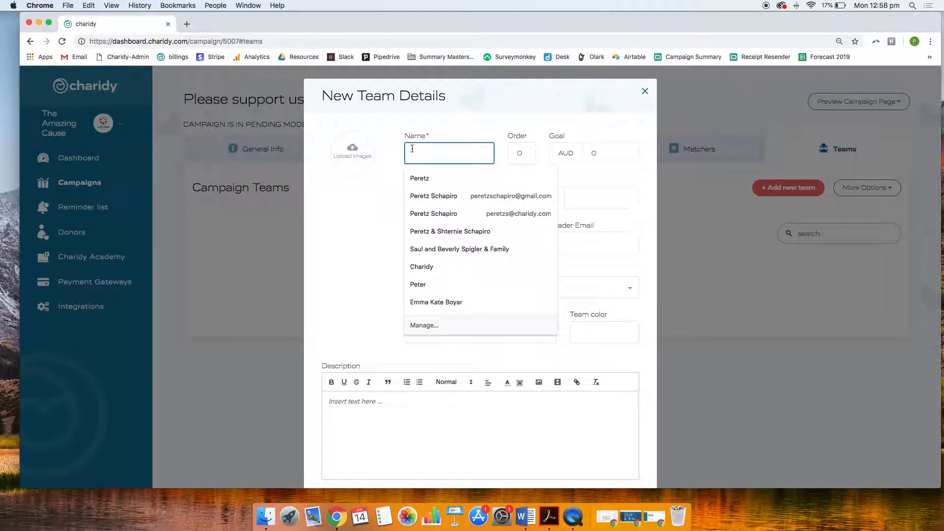
type("The Best Team")
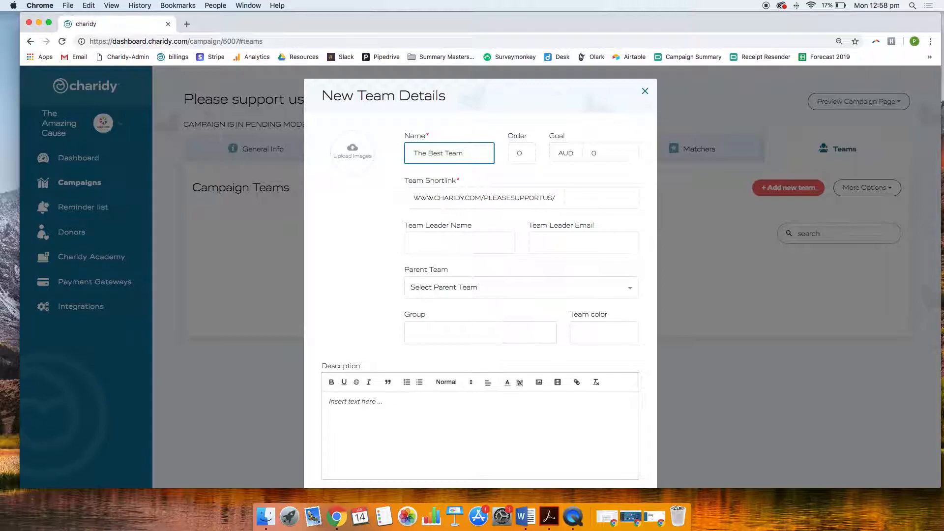
left_click(587, 154)
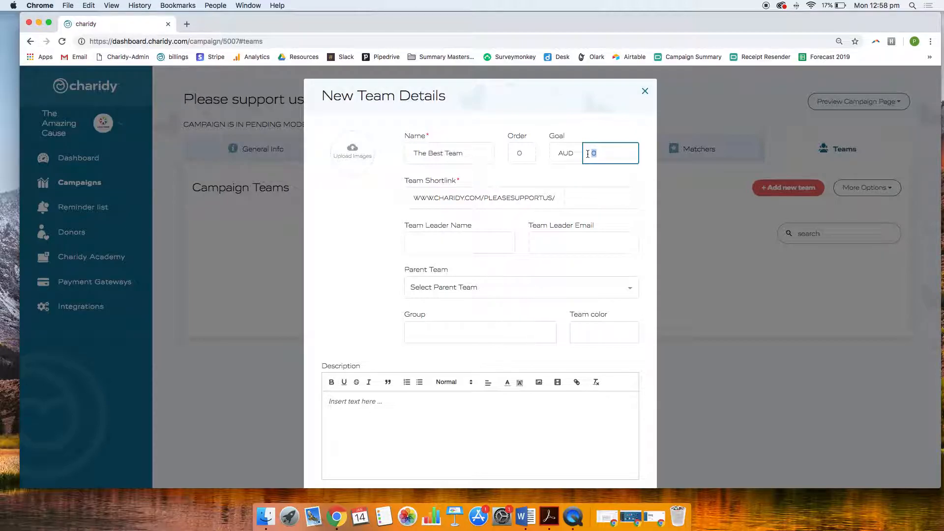
type("40000")
Set the team's shortlink to "thebestteam", leaving the team leader details blank
left_click(595, 196)
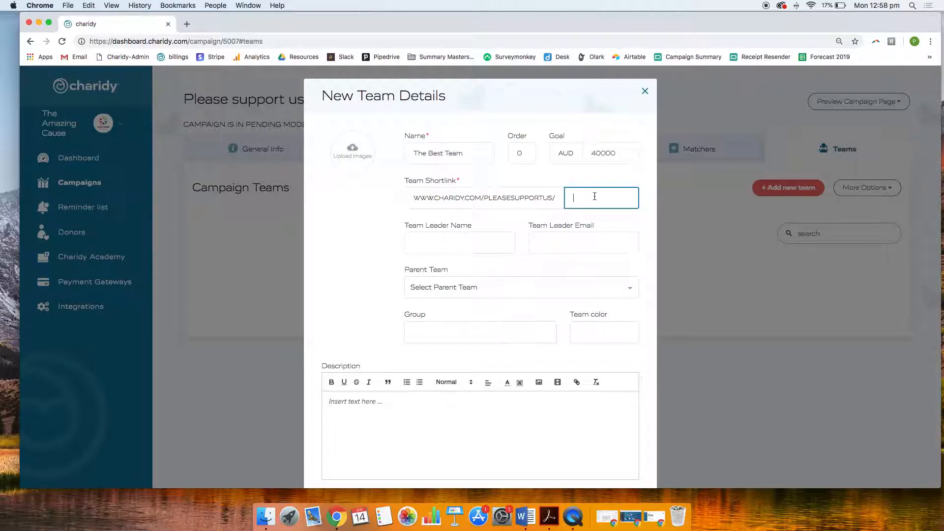
type("thebestteam")
left_click(512, 219)
left_click(460, 242)
Write the team description "The Best Team is proud to support this cause. Please help us reach our goal of $40,000"
scroll(348, 331, "down", 2)
left_click(354, 366)
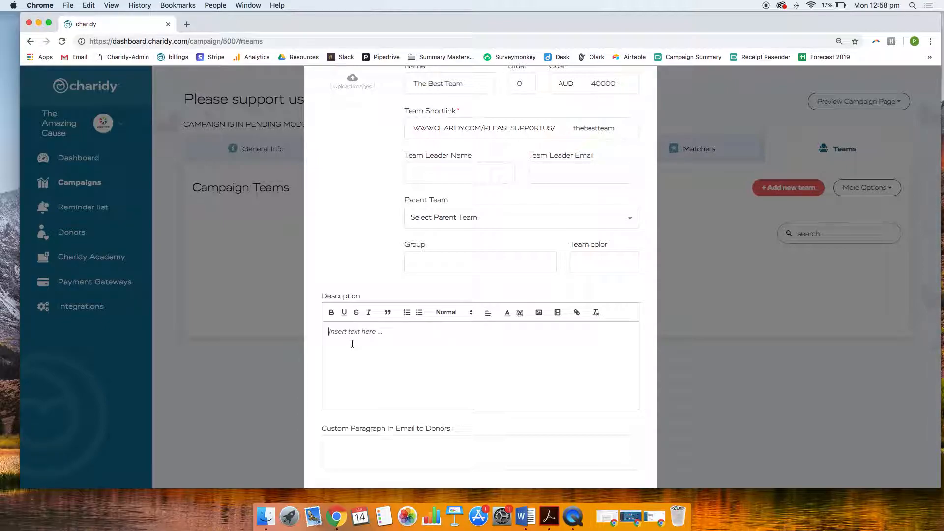
type("The Best ")
type("Team is proud to")
type(" ps")
type("pport this cause. ")
type("Please he")
type("lp us rea")
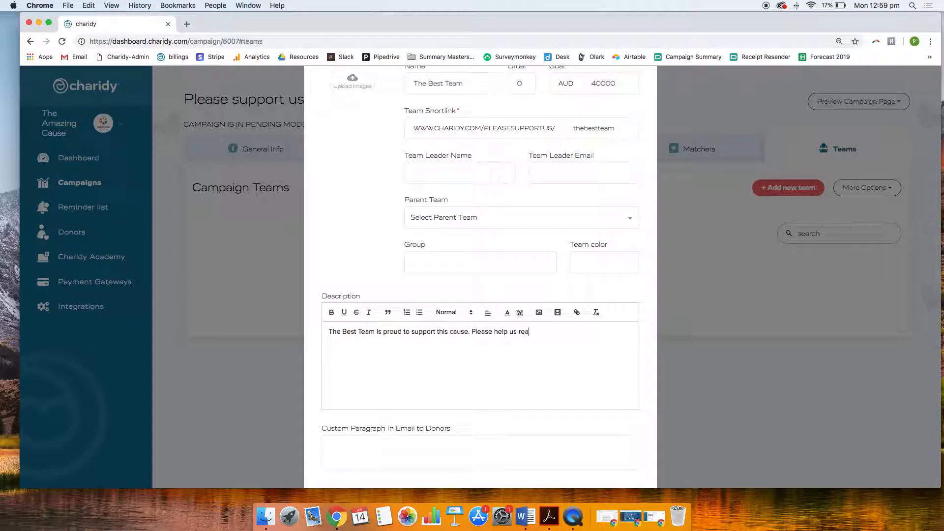
type("ch our goal of $40")
scroll(337, 275, "down", 3)
left_click(411, 396)
Upload "Team.png" from Downloads as the team's image and save the new team
scroll(412, 397, "up", 6)
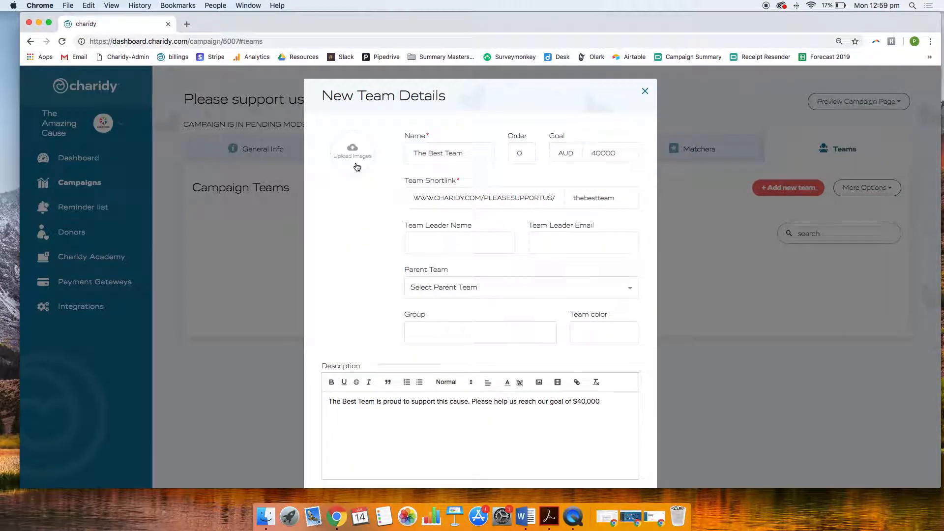
left_click(356, 166)
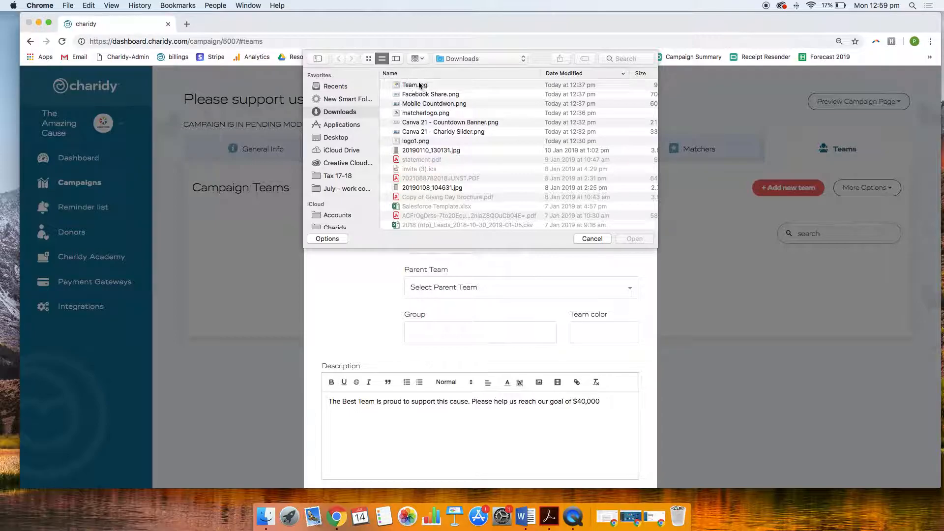
double_click(420, 85)
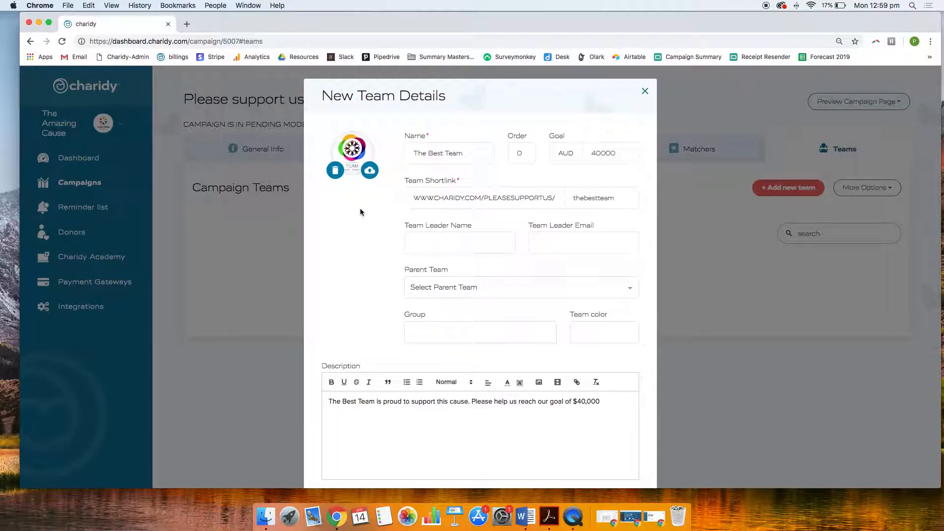
scroll(362, 217, "down", 5)
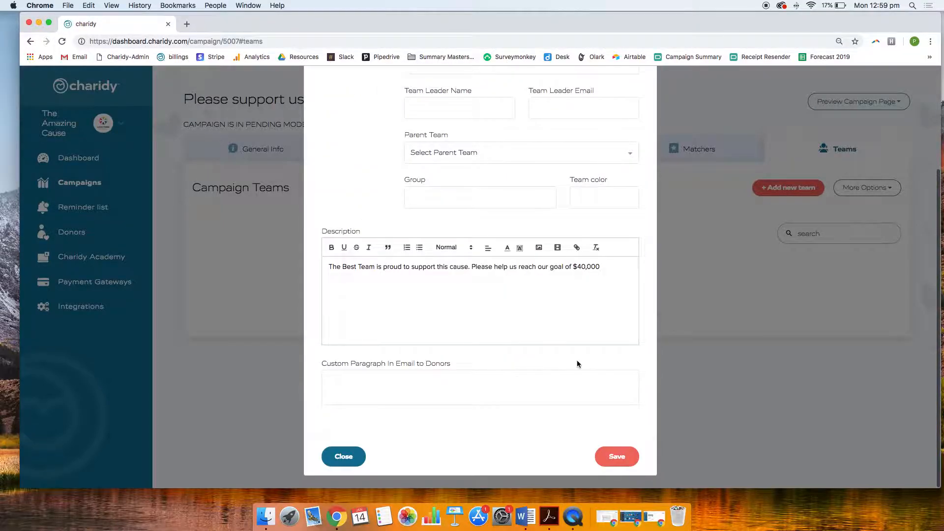
left_click(611, 461)
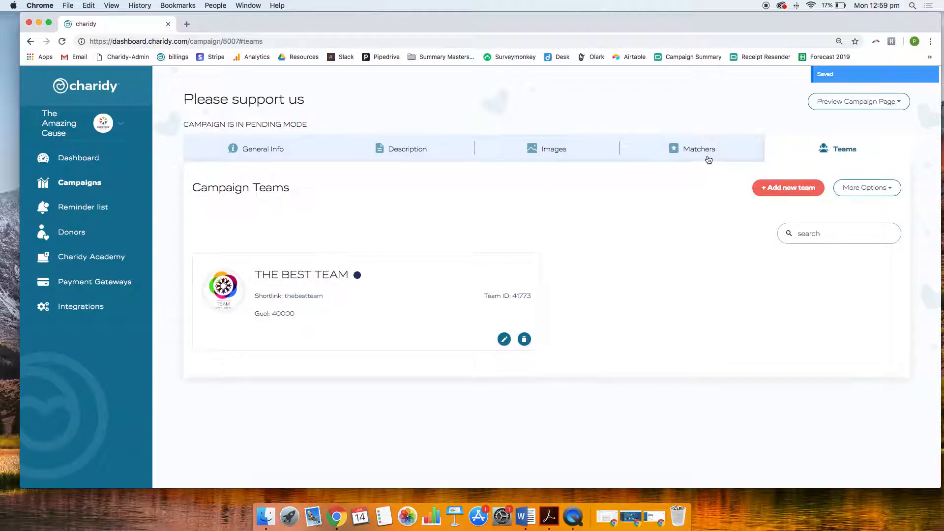
Preview the campaign page in "Countdown" mode and review its banner, countdown, reminder form and description
left_click(848, 108)
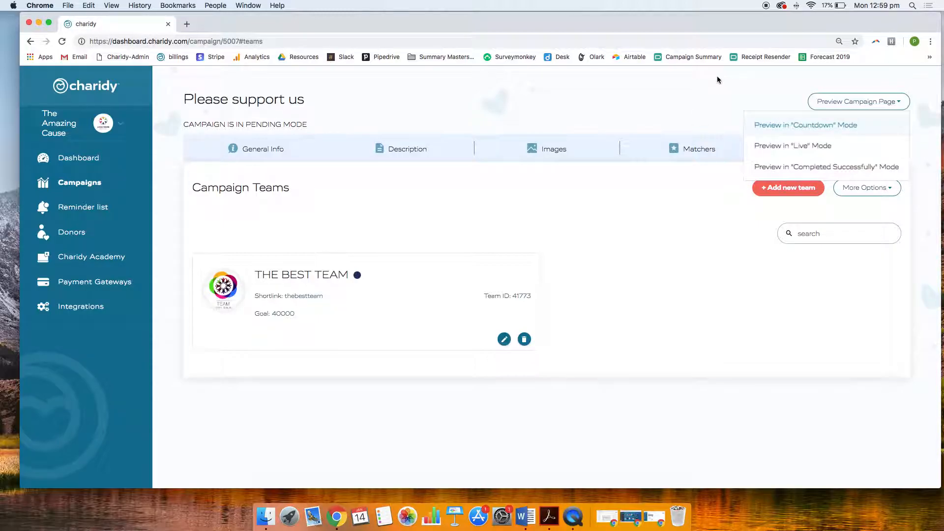
left_click(787, 129)
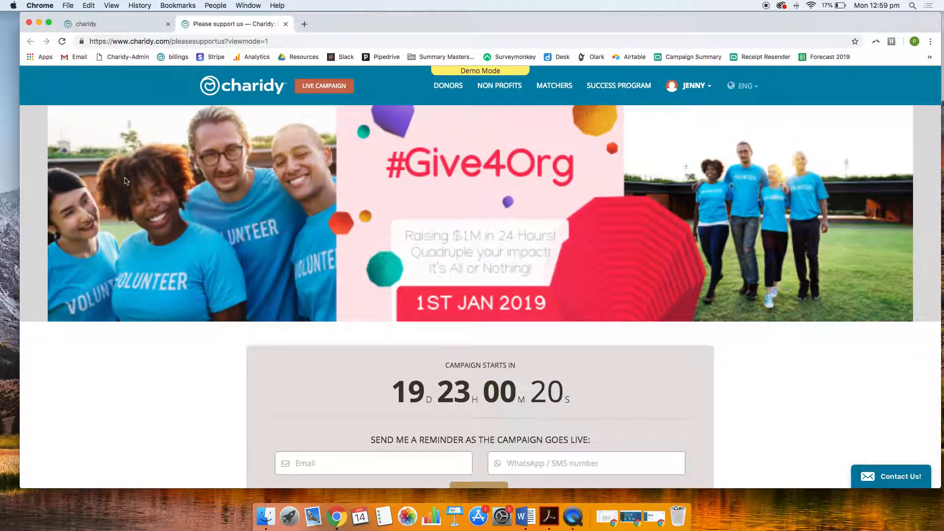
scroll(390, 285, "down", 2)
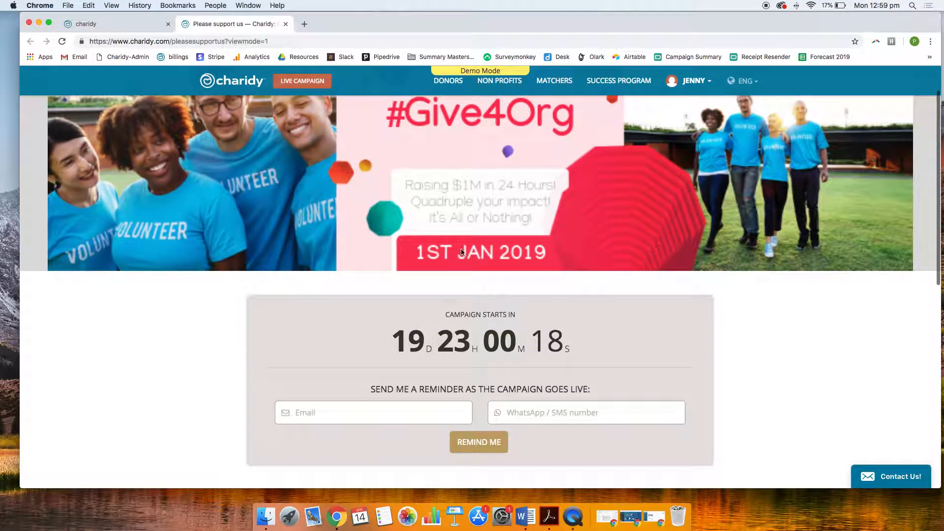
scroll(418, 317, "down", 1)
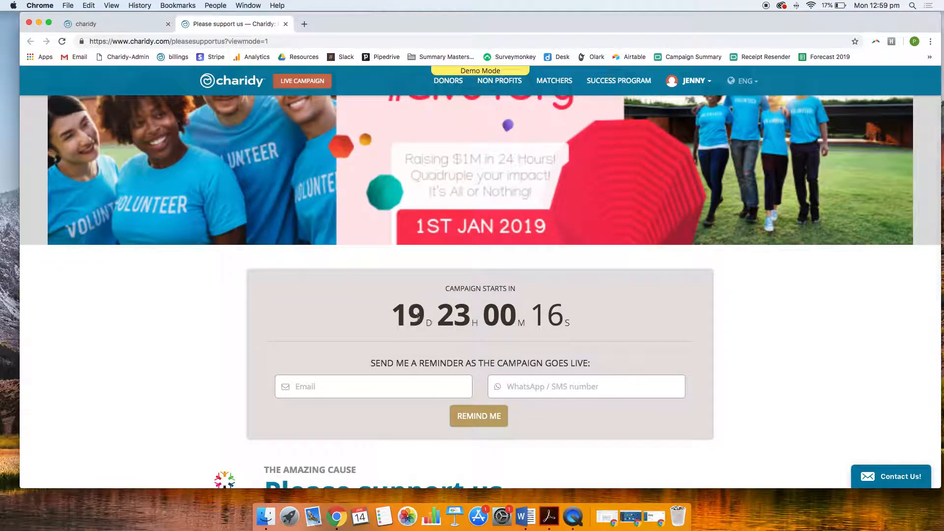
scroll(443, 310, "down", 3)
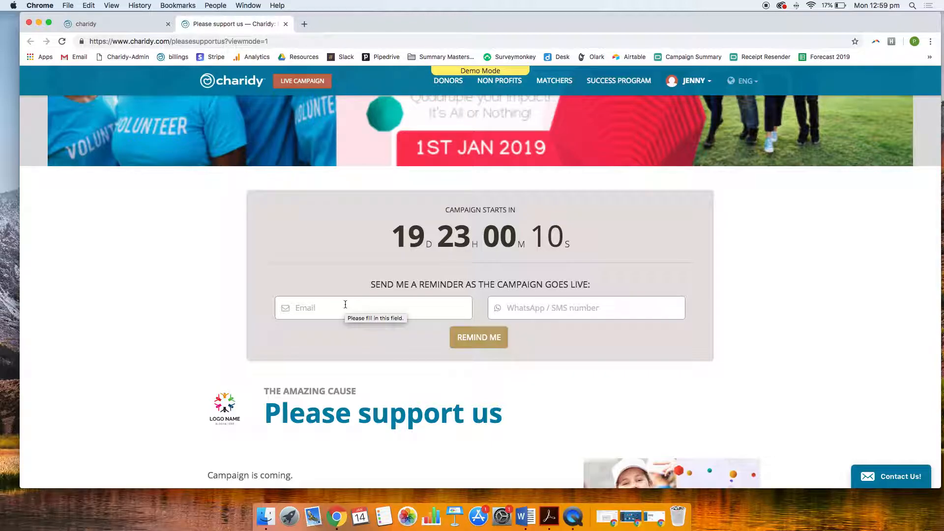
scroll(533, 310, "down", 4)
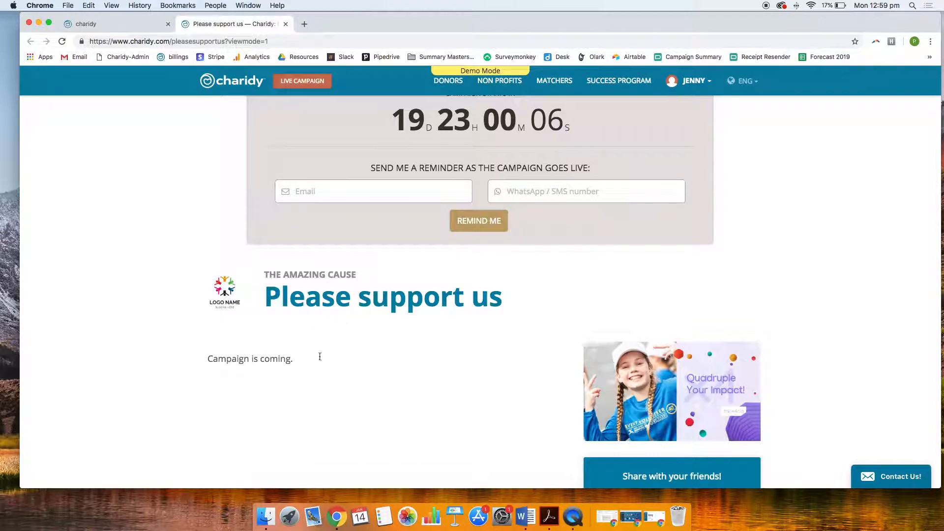
scroll(315, 358, "down", 7)
scroll(330, 358, "up", 10)
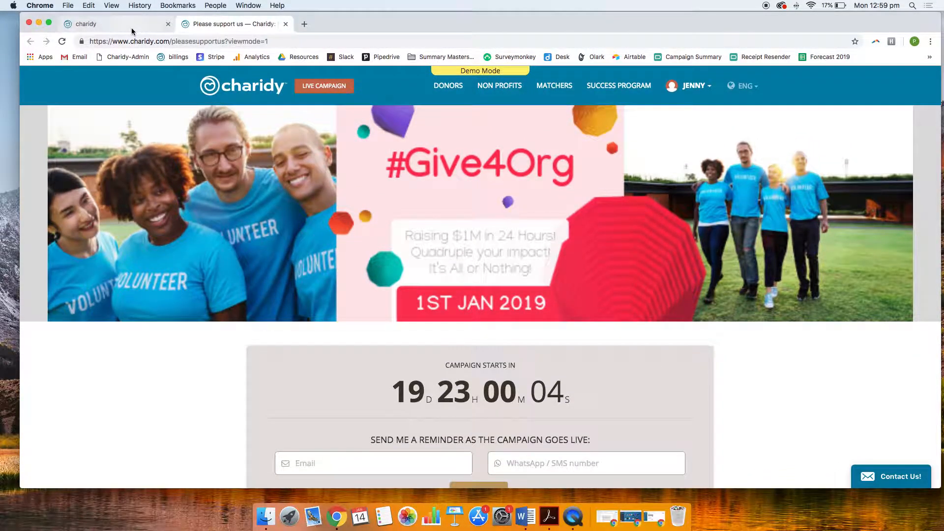
Preview the campaign page in "Live" mode and view the Do Good Foundation matcher's details
left_click(148, 23)
left_click(903, 102)
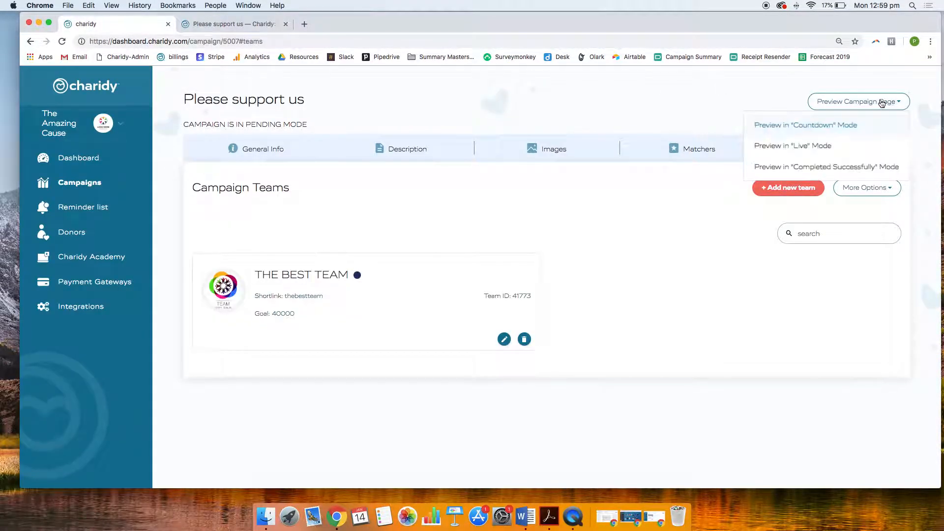
left_click(832, 148)
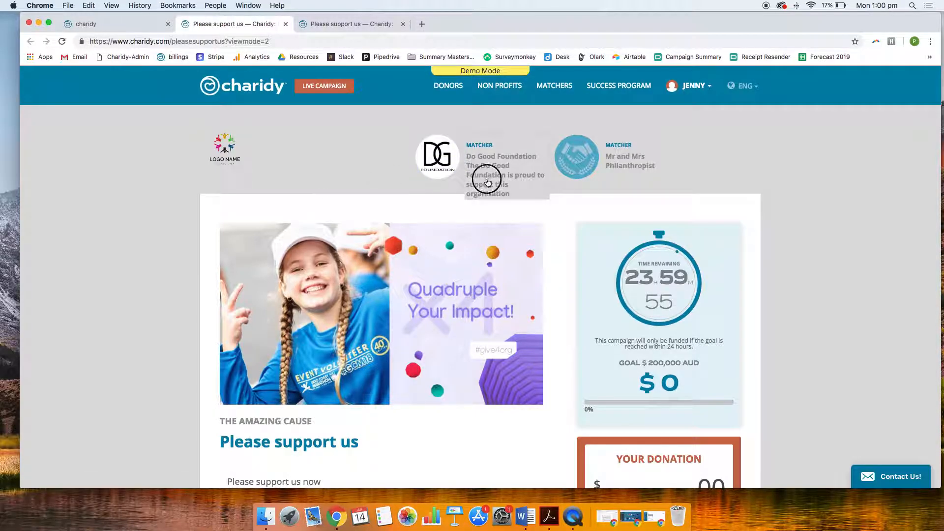
left_click(486, 180)
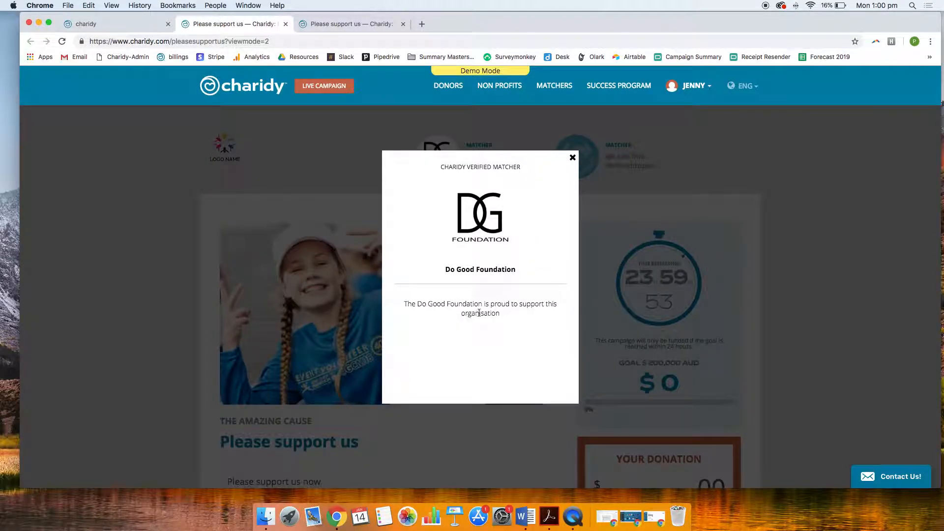
left_click(596, 140)
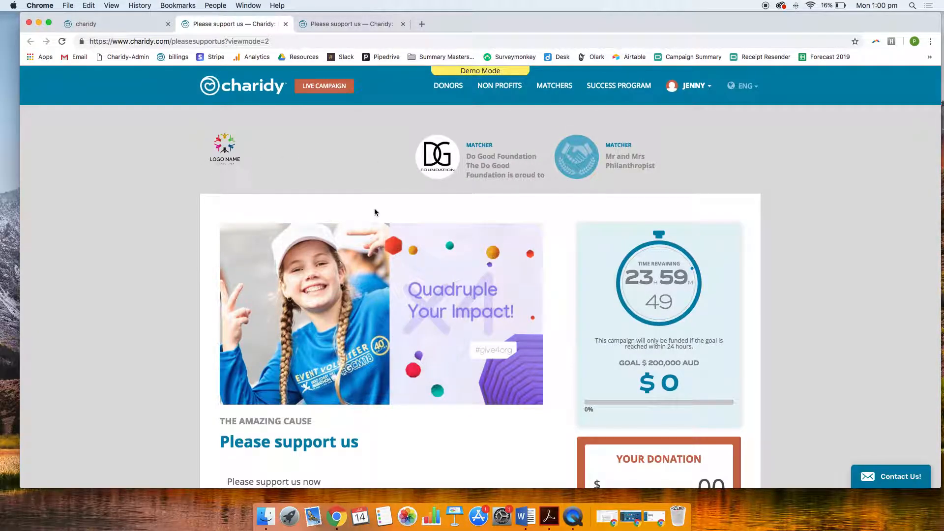
Open The Best Team's page from the live preview's team list and examine its description, goal and donation sections
scroll(374, 212, "down", 3)
scroll(375, 212, "down", 8)
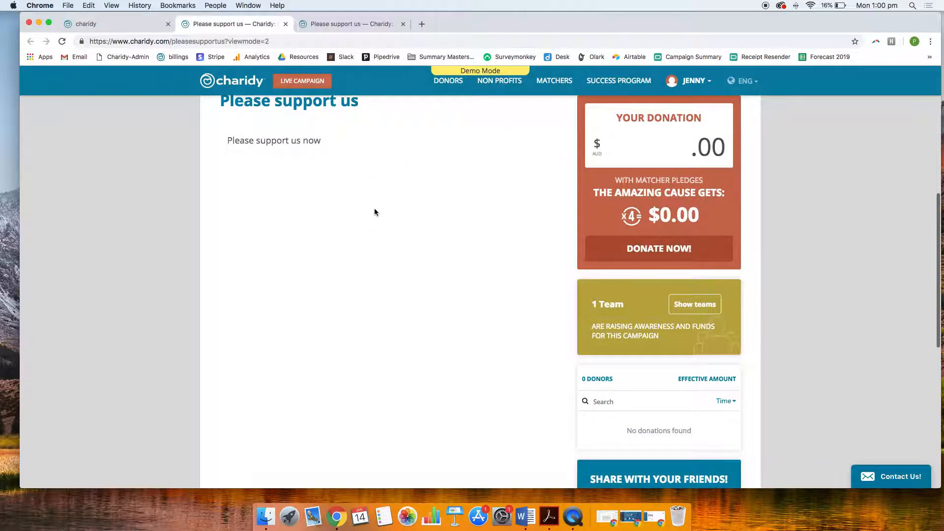
left_click(711, 303)
left_click(620, 392)
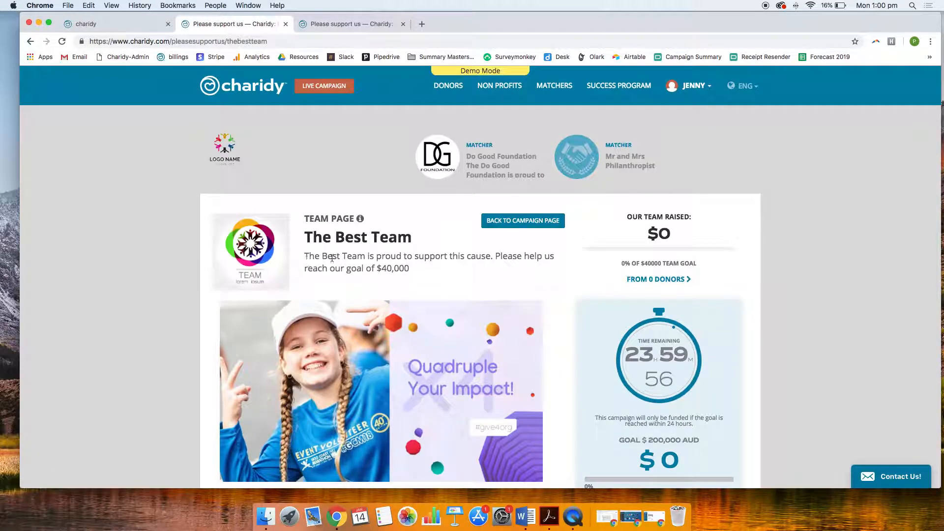
scroll(523, 268, "down", 2)
scroll(523, 268, "up", 2)
scroll(546, 256, "down", 5)
scroll(546, 256, "down", 4)
scroll(545, 256, "up", 5)
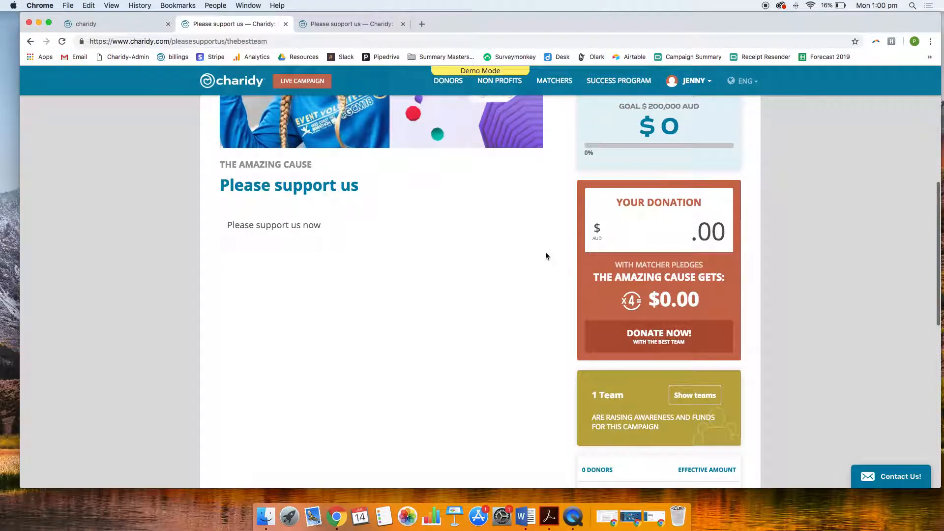
Preview the campaign page in the mode shown after the campaign has ended and review its banner and thank-you description
scroll(545, 254, "up", 5)
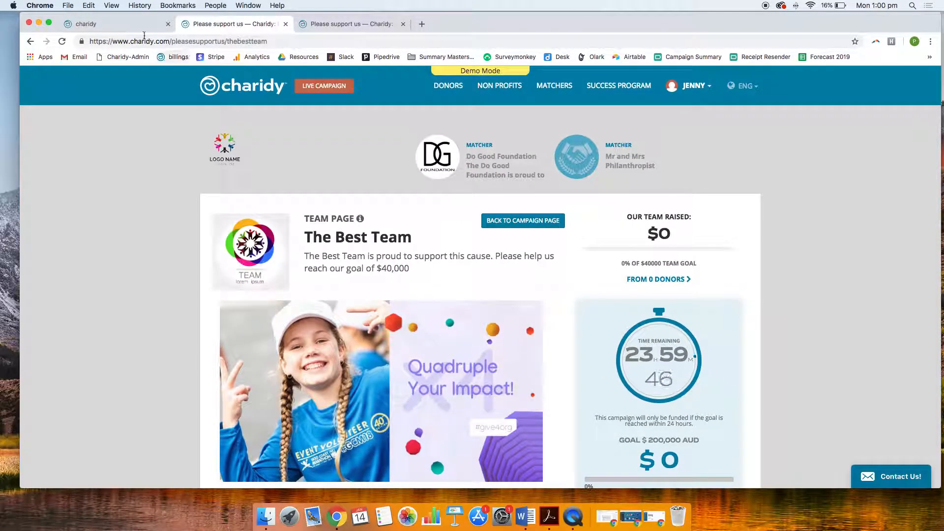
left_click(133, 30)
left_click(874, 100)
left_click(836, 171)
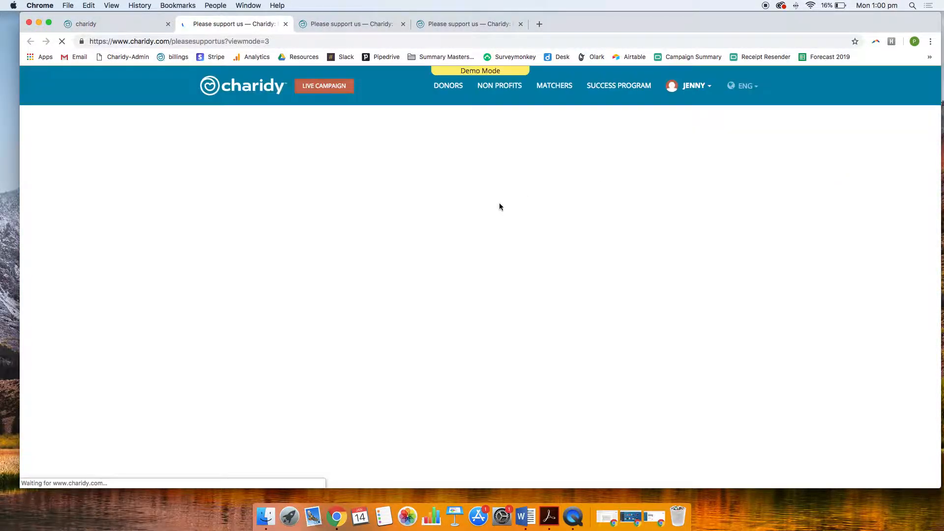
scroll(461, 314, "down", 3)
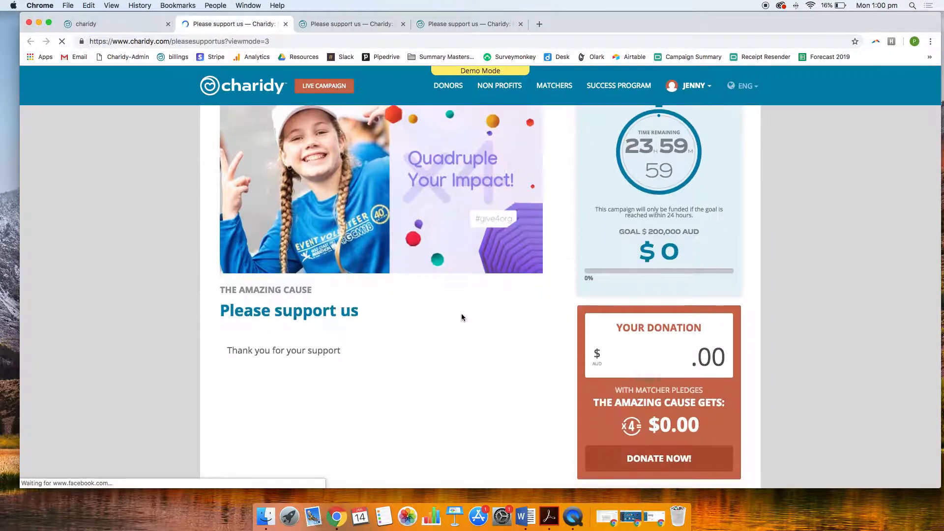
scroll(315, 351, "up", 3)
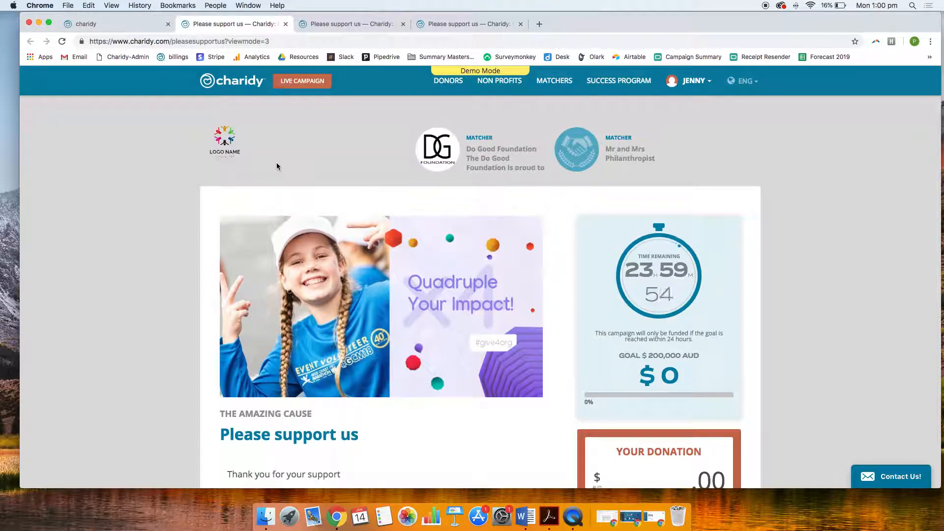
Close the two extra campaign preview tabs and return to the Countdown preview's reminder form
left_click(111, 25)
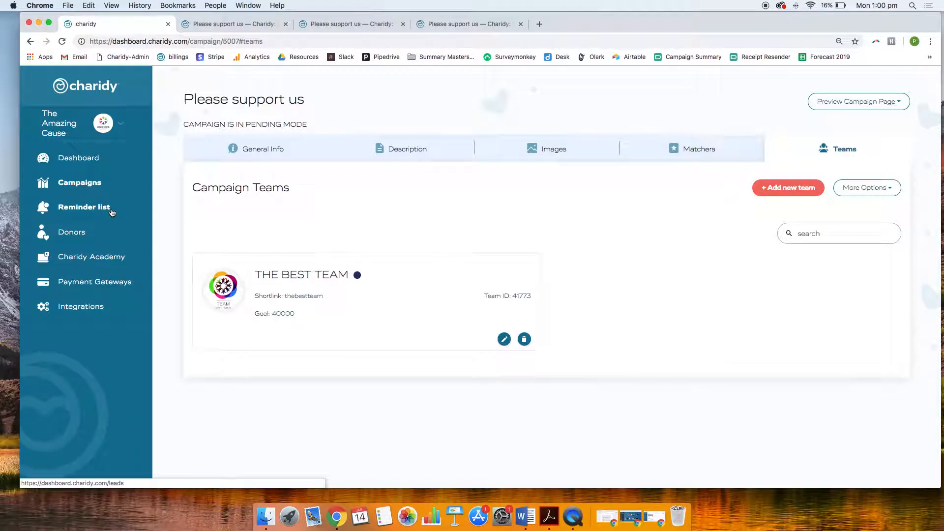
left_click(241, 27)
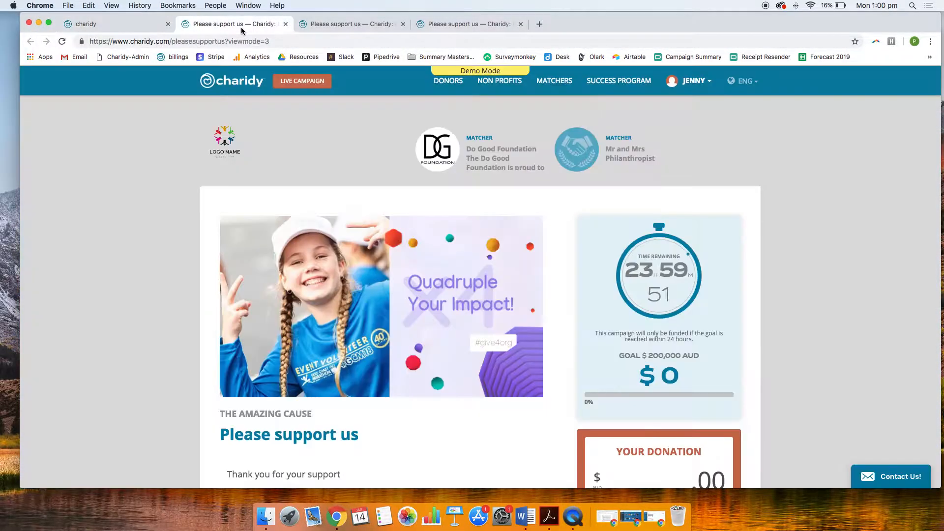
left_click(285, 24)
left_click(285, 24)
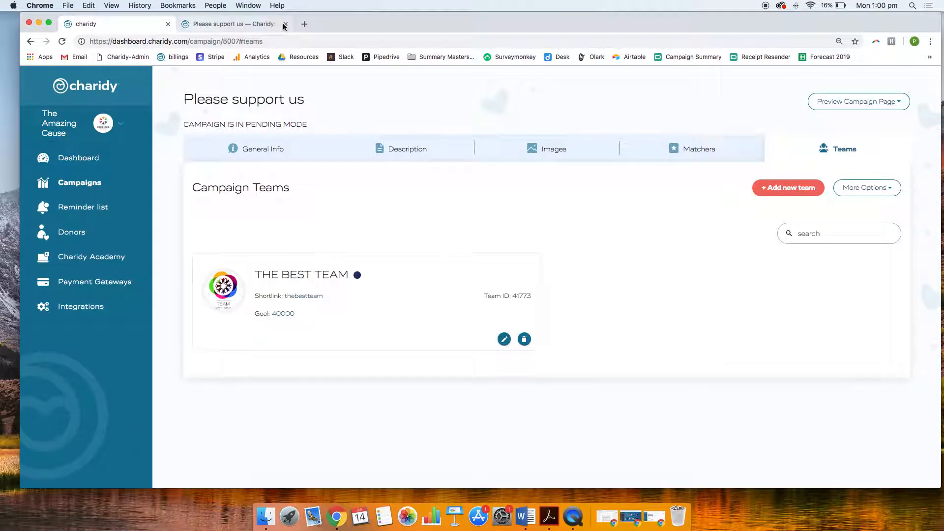
left_click(246, 26)
scroll(364, 257, "down", 2)
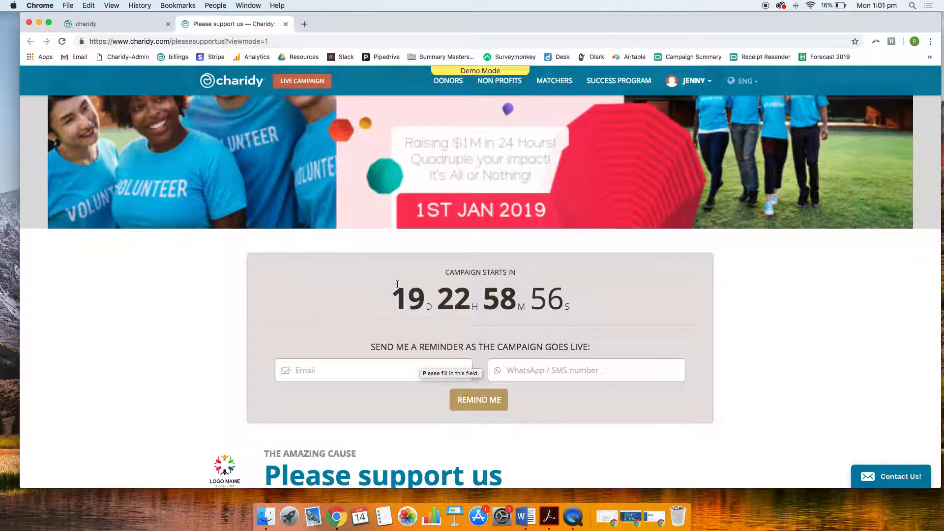
View the organization's reminder list and its donations list, including the gateway filter options
left_click(123, 24)
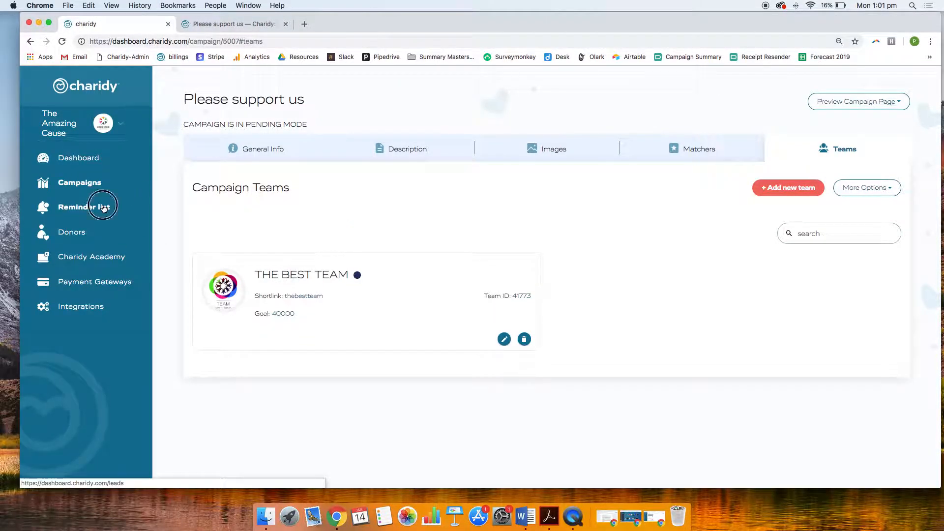
left_click(82, 207)
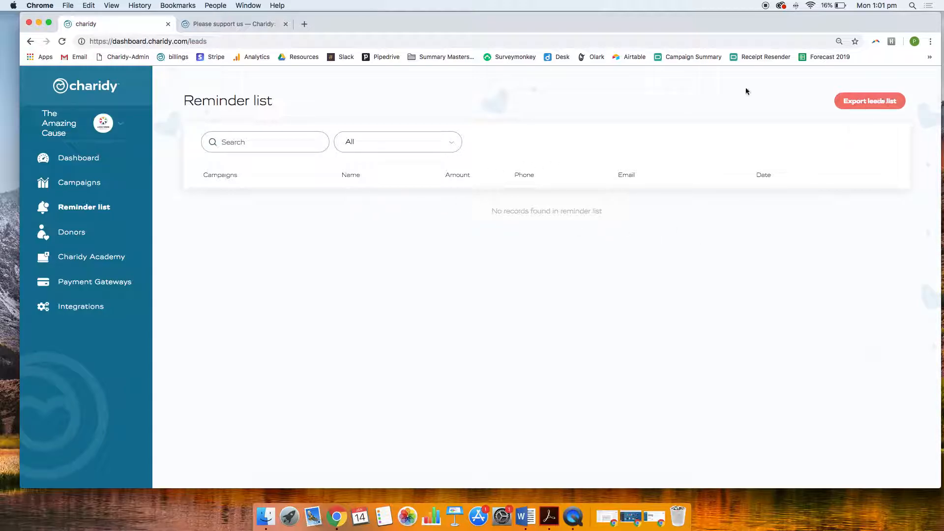
left_click(90, 238)
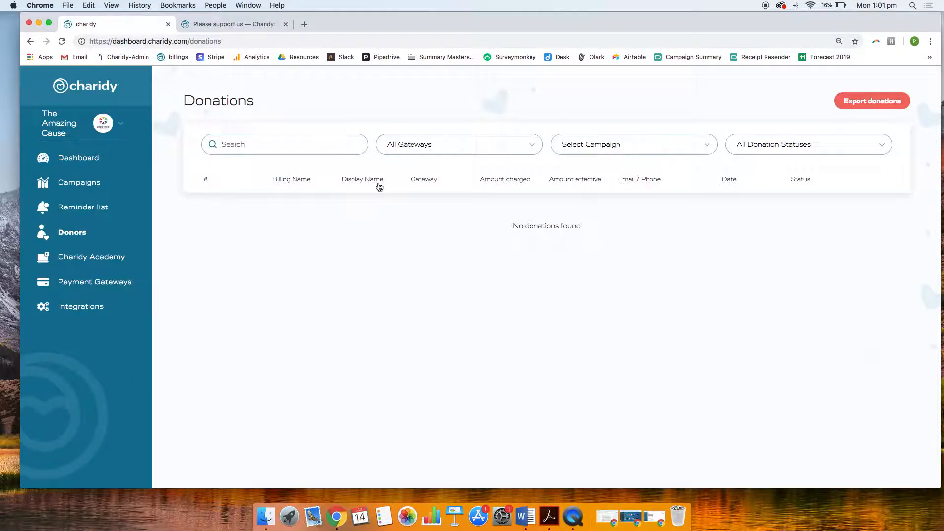
left_click(457, 153)
left_click(449, 129)
Browse the Charidy Academy videos on prospecting, matchers training, marketing training, head influencers training and influencer inspiration
left_click(123, 250)
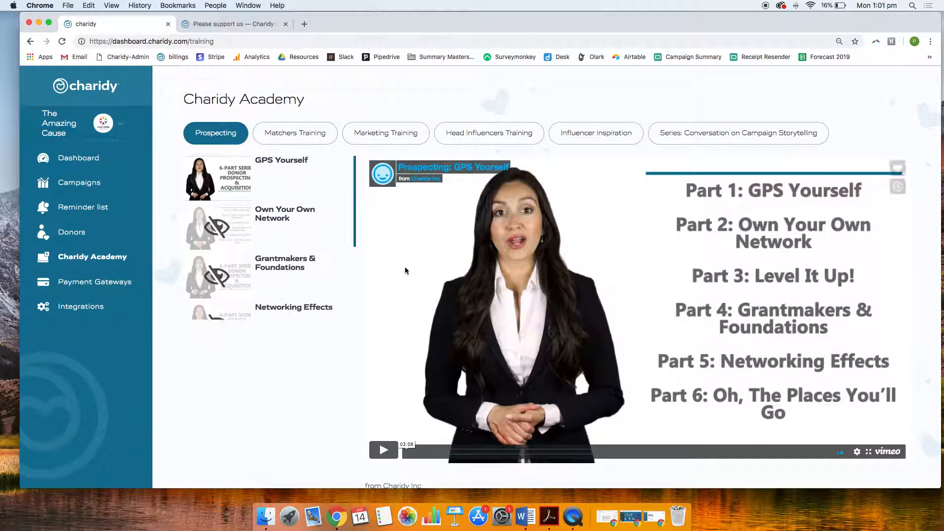
scroll(406, 270, "down", 3)
scroll(405, 266, "up", 3)
left_click(279, 138)
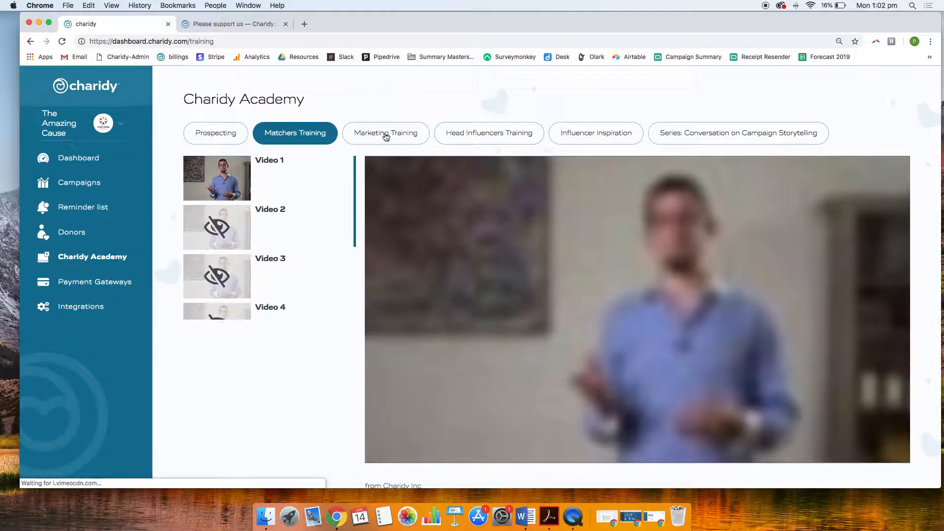
left_click(385, 135)
left_click(540, 139)
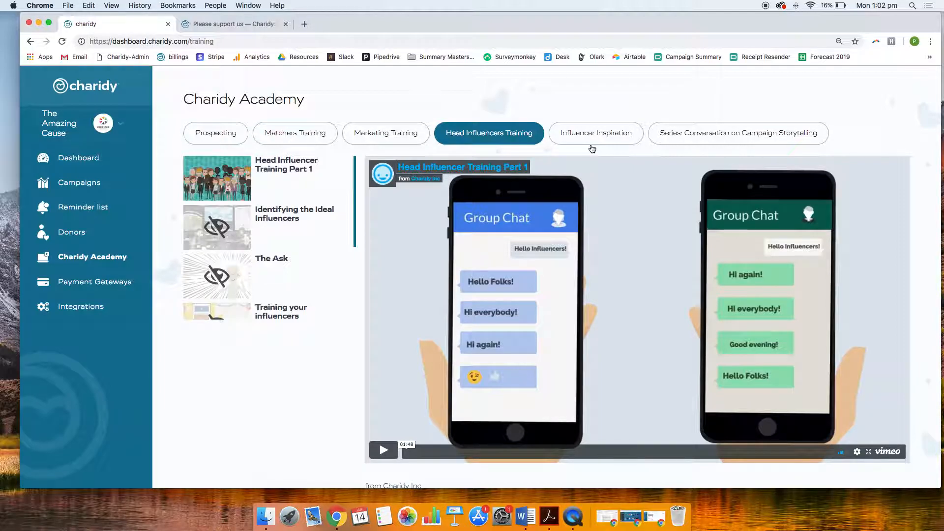
left_click(592, 143)
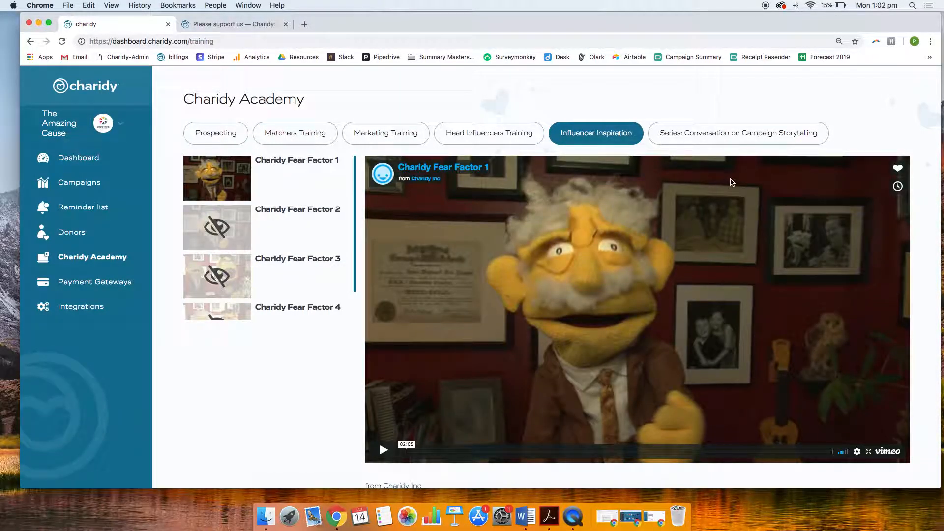
Examine the lessons and downloadable materials of the academy series "Conversation on Campaign Storytelling"
left_click(725, 131)
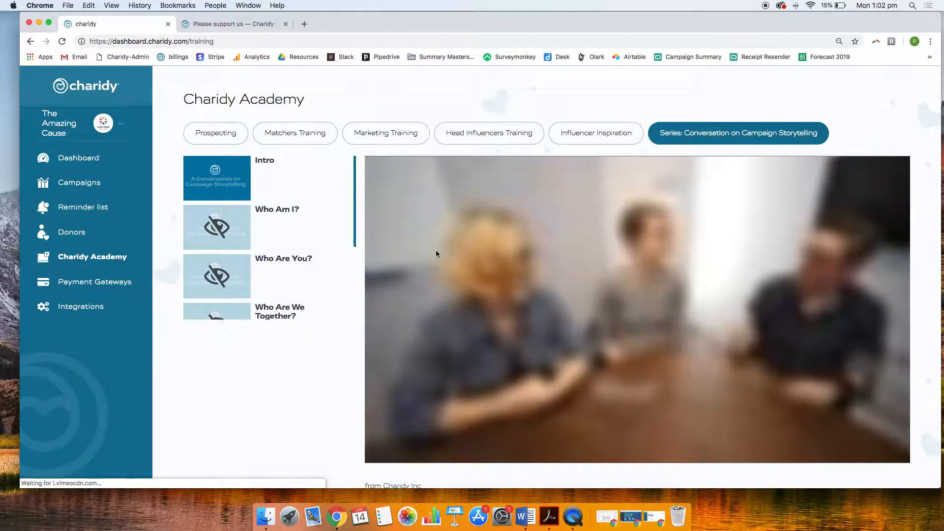
scroll(309, 266, "down", 3)
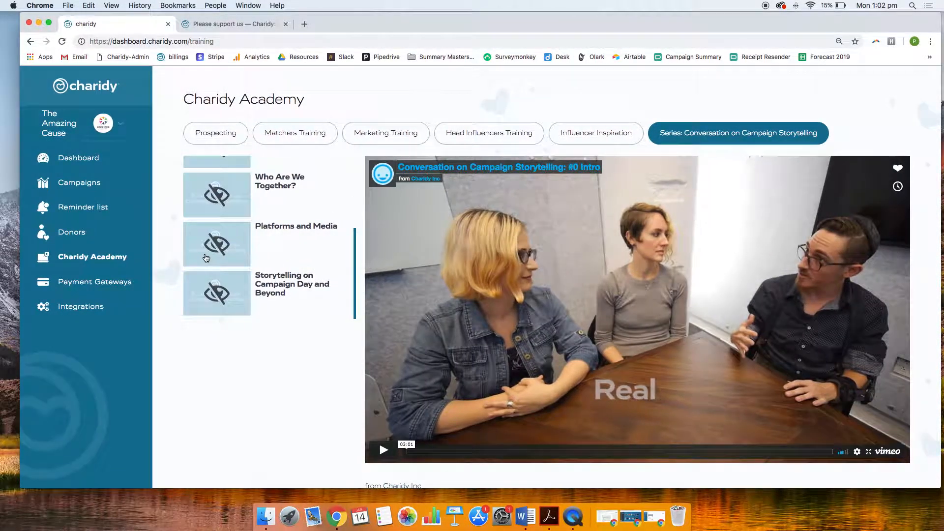
scroll(206, 257, "up", 2)
scroll(206, 256, "up", 3)
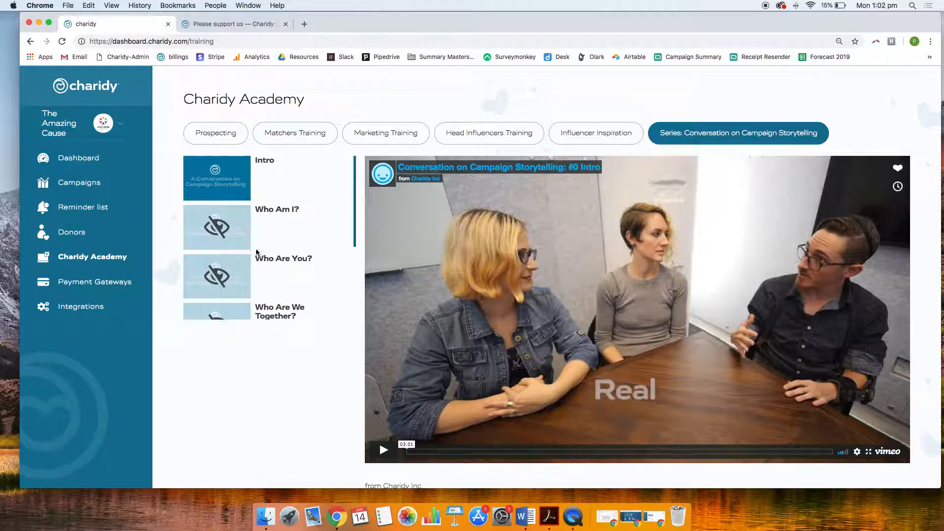
scroll(294, 284, "down", 3)
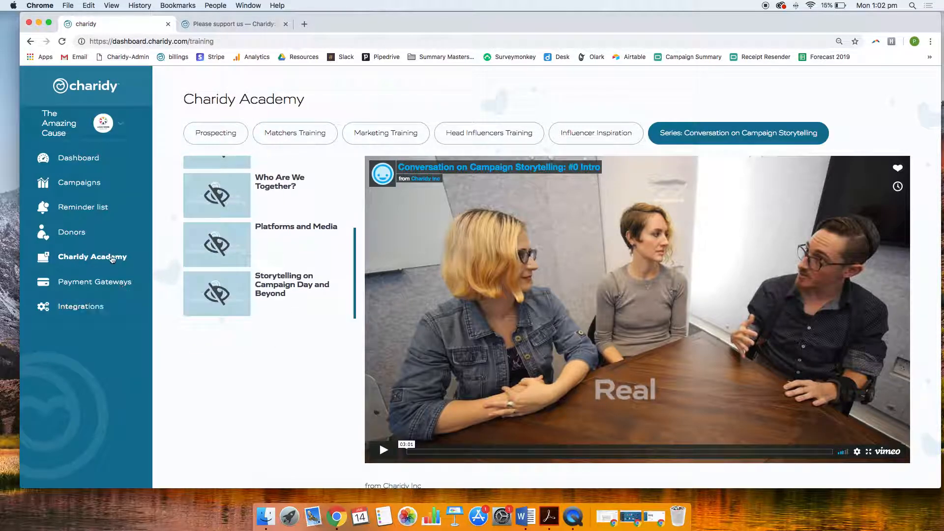
scroll(286, 387, "down", 3)
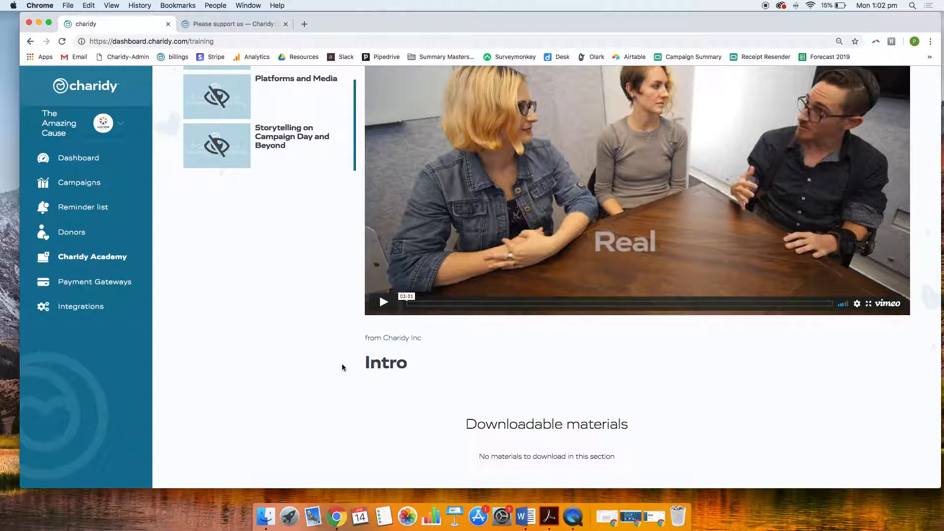
scroll(343, 367, "up", 3)
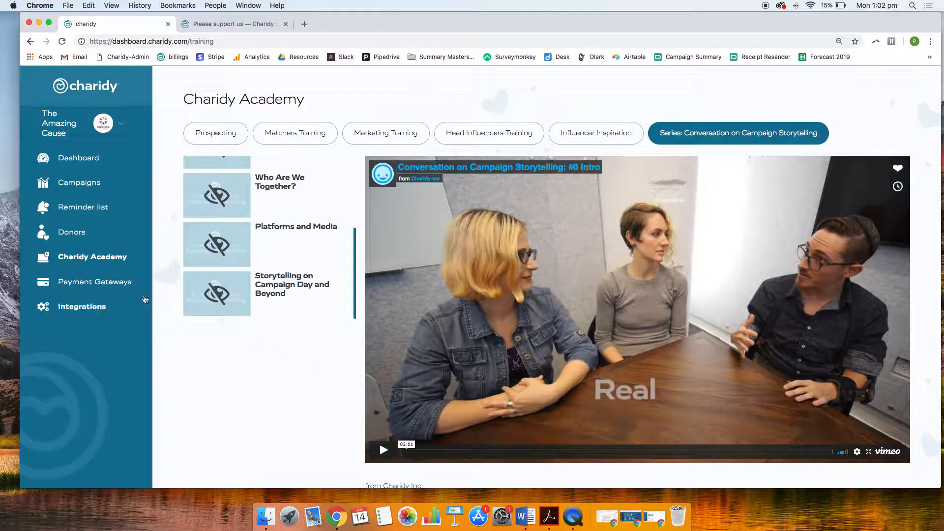
Go to the organization's payment gateways
left_click(131, 290)
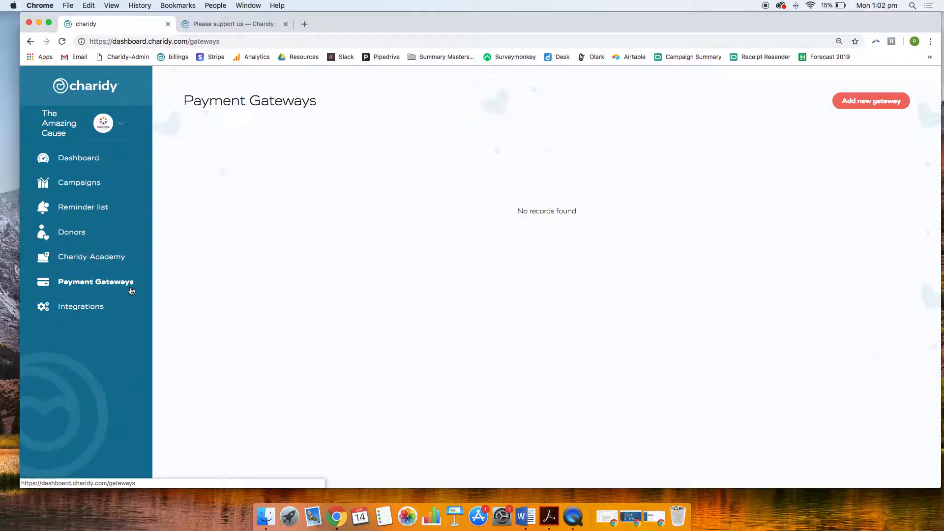
left_click(873, 105)
left_click(381, 155)
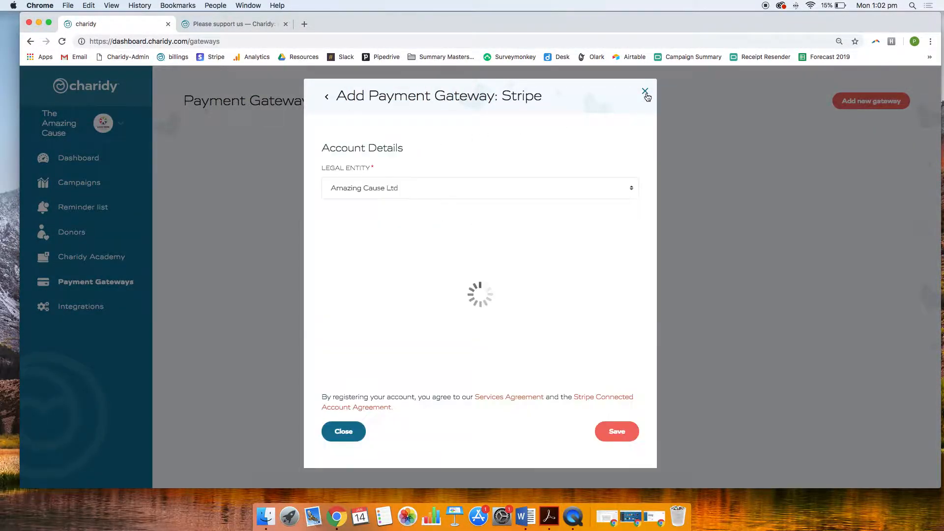
left_click(646, 93)
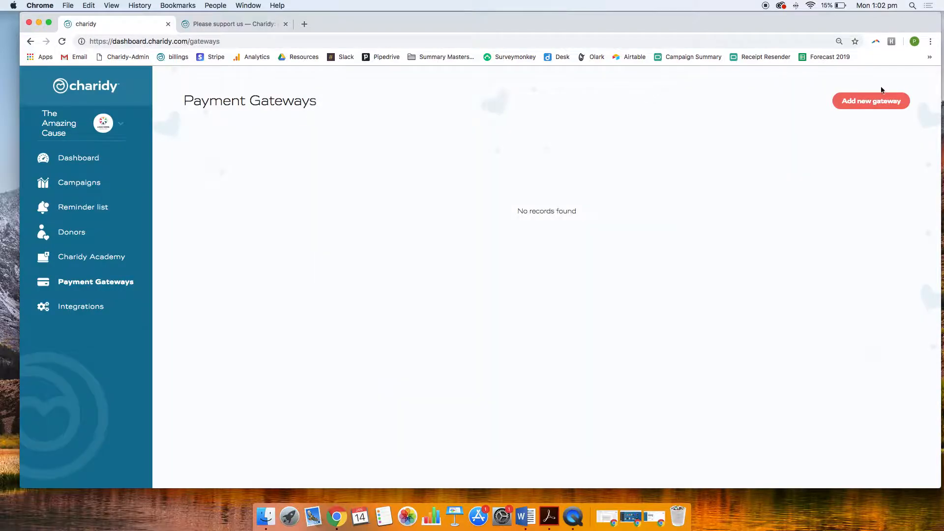
Start a new Stripe payment gateway and view the legal entity and organization type choices
left_click(880, 102)
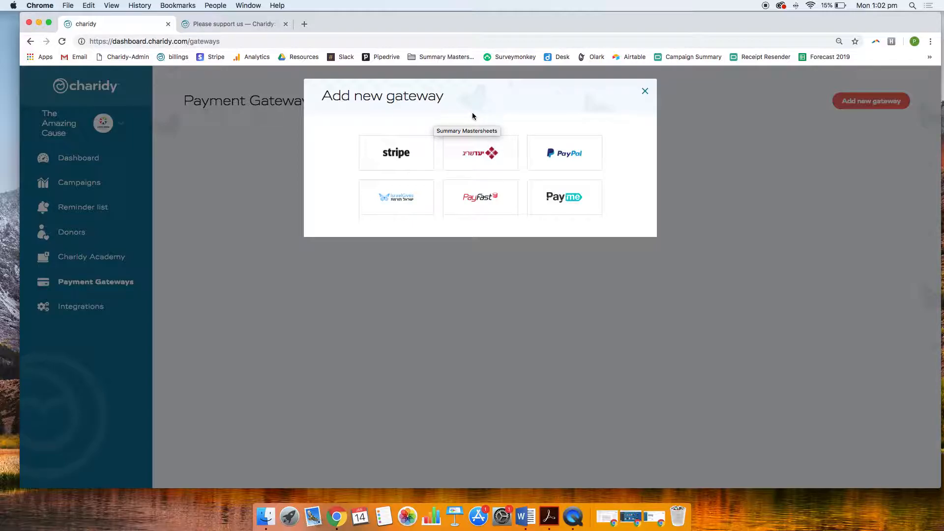
left_click(397, 150)
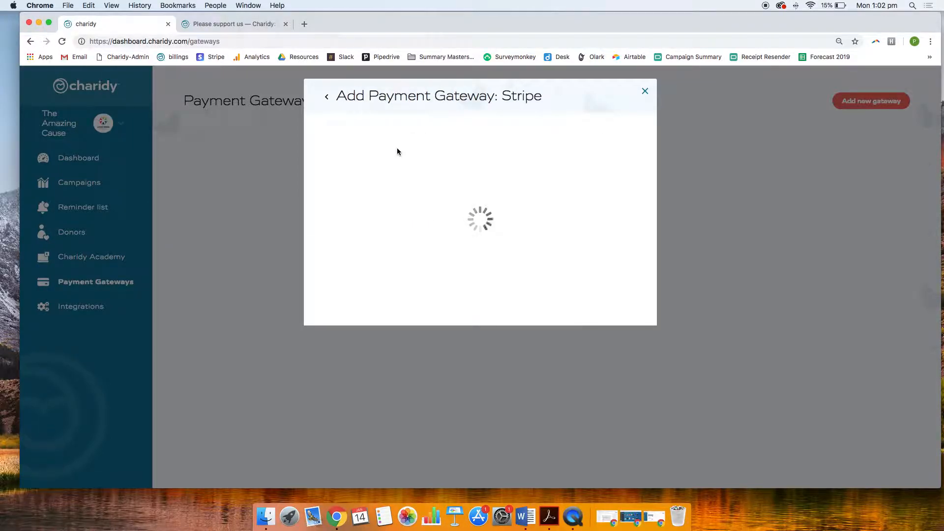
left_click(399, 188)
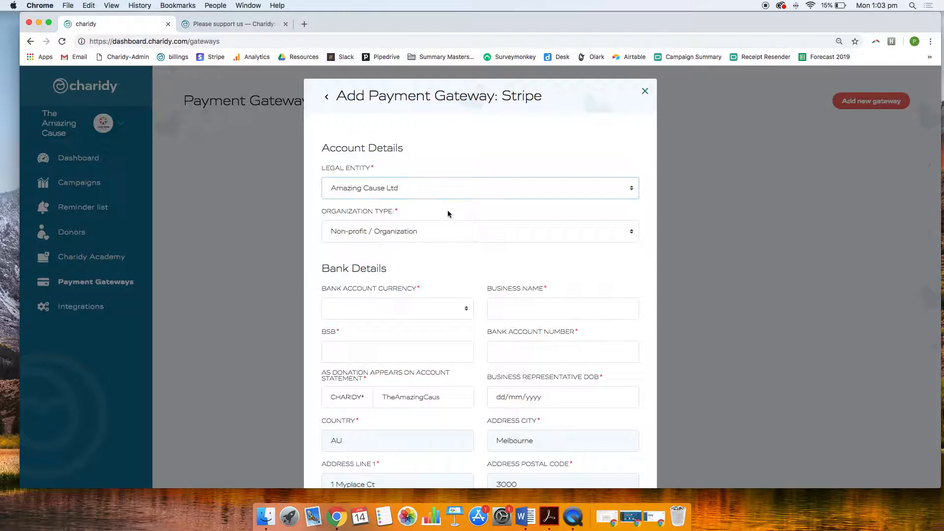
left_click(447, 238)
left_click(422, 234)
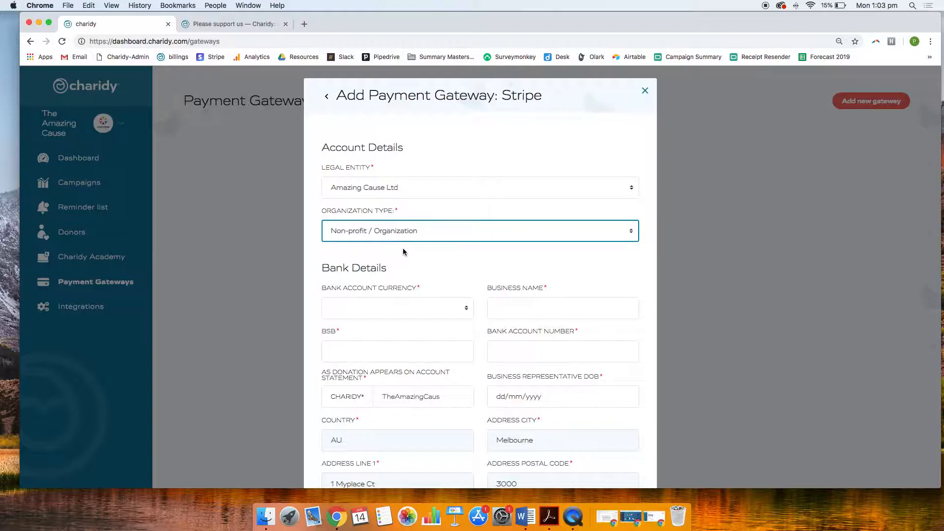
Examine the Stripe form's bank account, address and legal representative fields, and close the form without saving
scroll(403, 252, "down", 2)
left_click(398, 265)
left_click(430, 230)
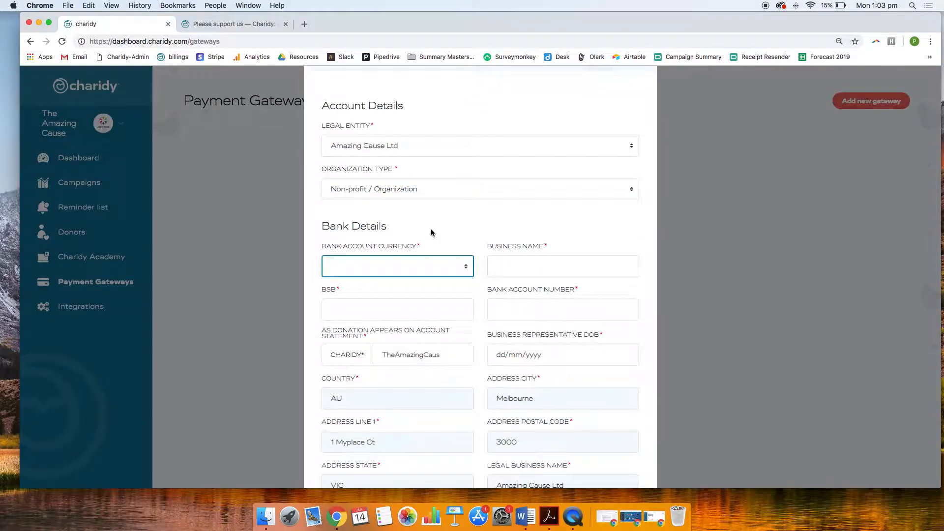
left_click(524, 264)
scroll(520, 264, "down", 1)
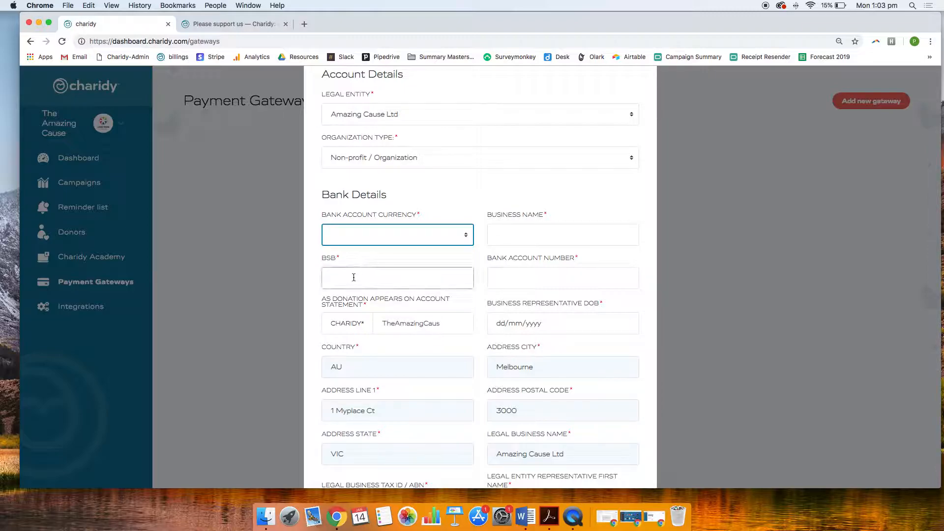
scroll(406, 265, "down", 2)
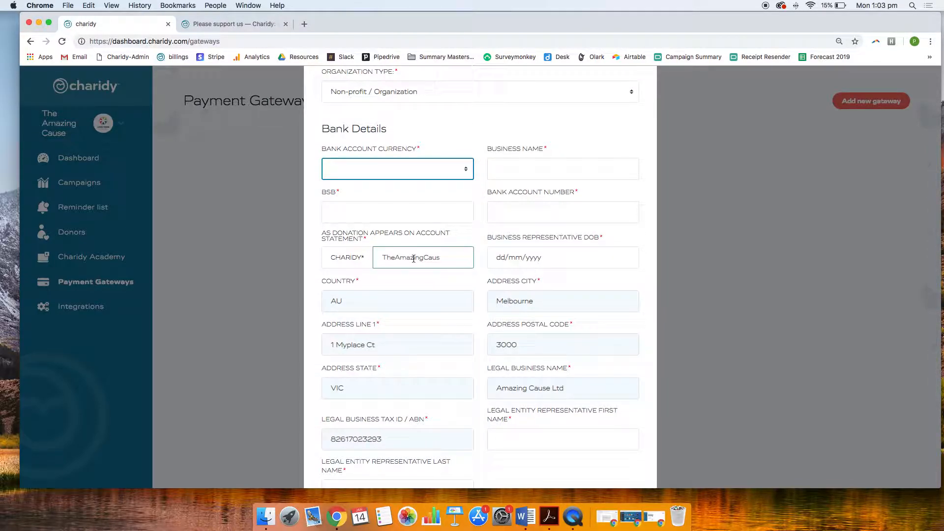
scroll(509, 229, "down", 1)
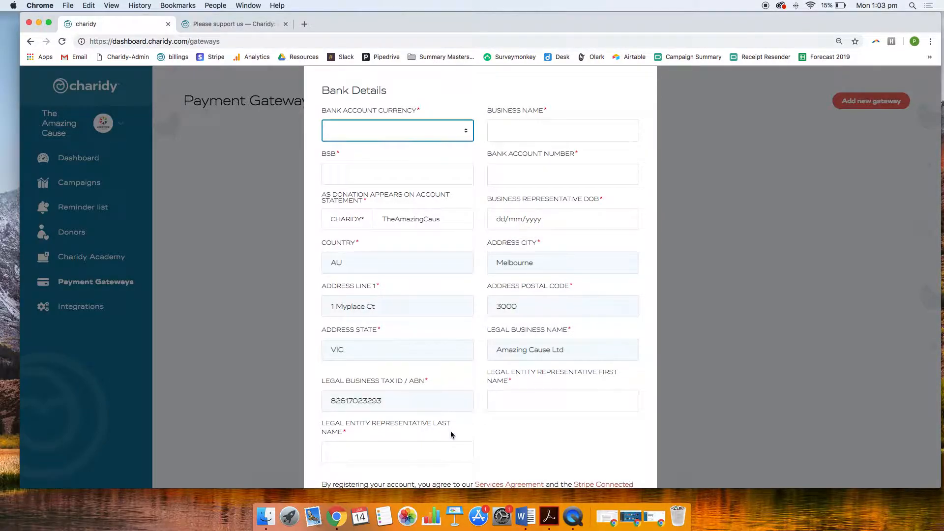
scroll(451, 434, "down", 3)
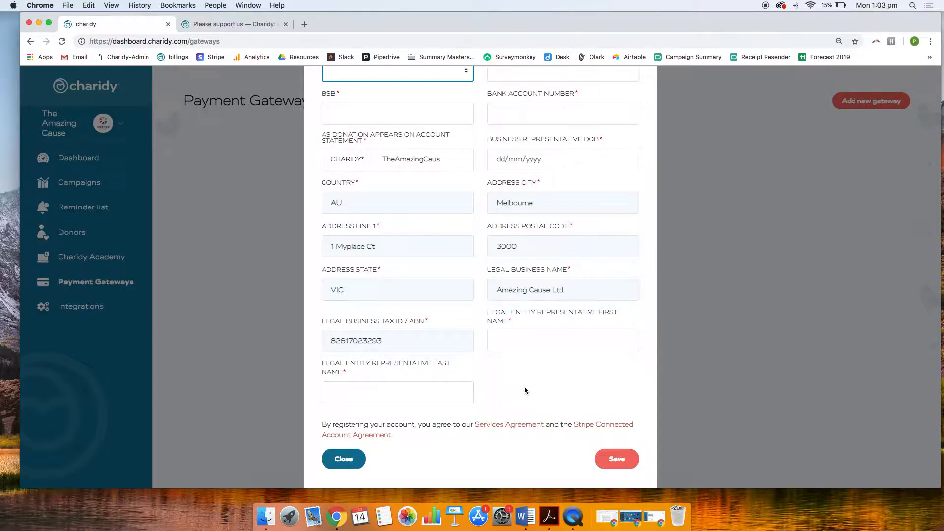
scroll(524, 390, "up", 3)
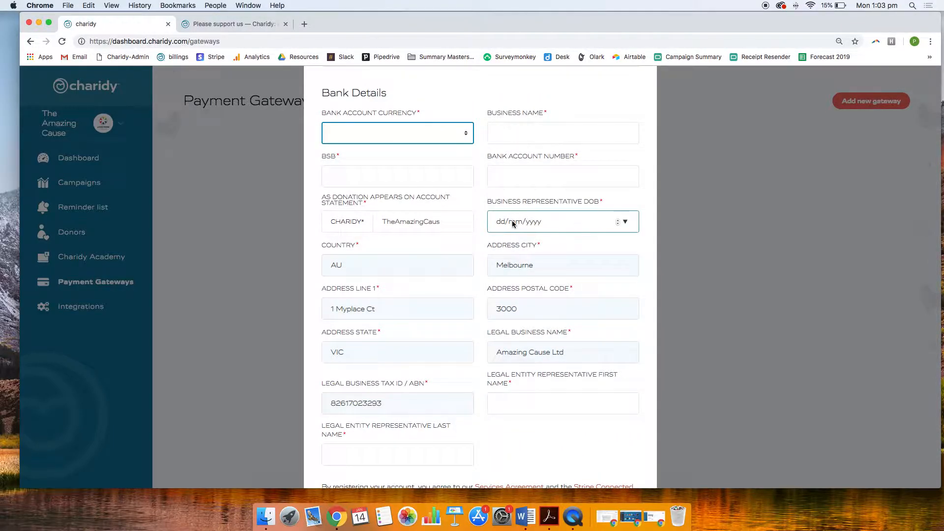
scroll(482, 295, "down", 3)
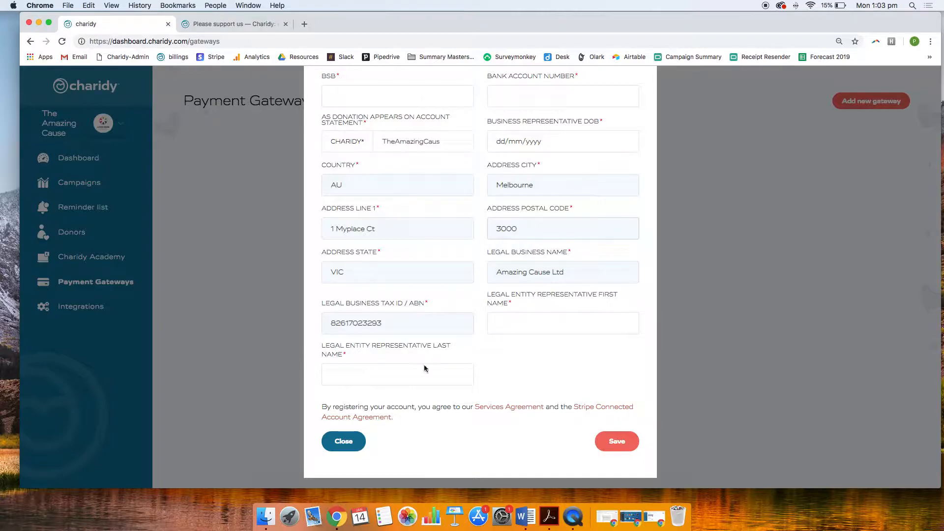
left_click(345, 443)
View the services available for a new integration and close the selection without adding one
left_click(94, 306)
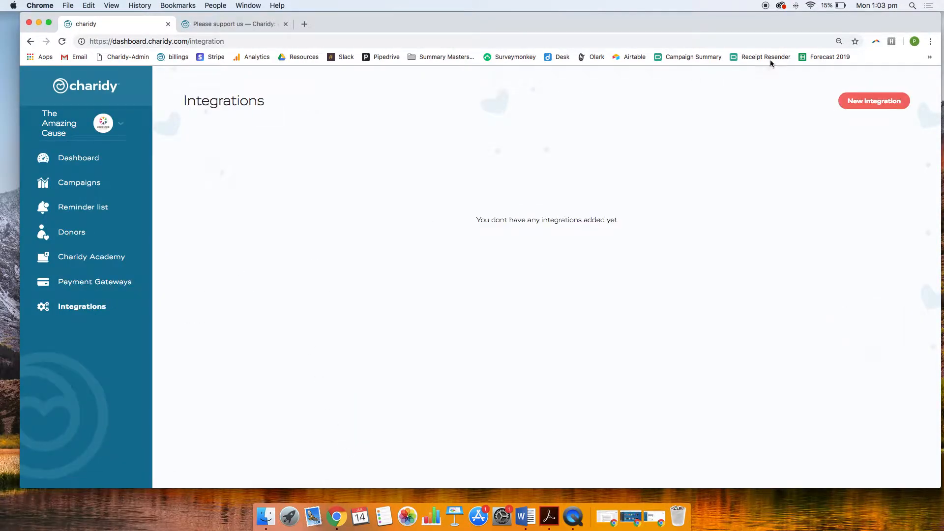
left_click(882, 104)
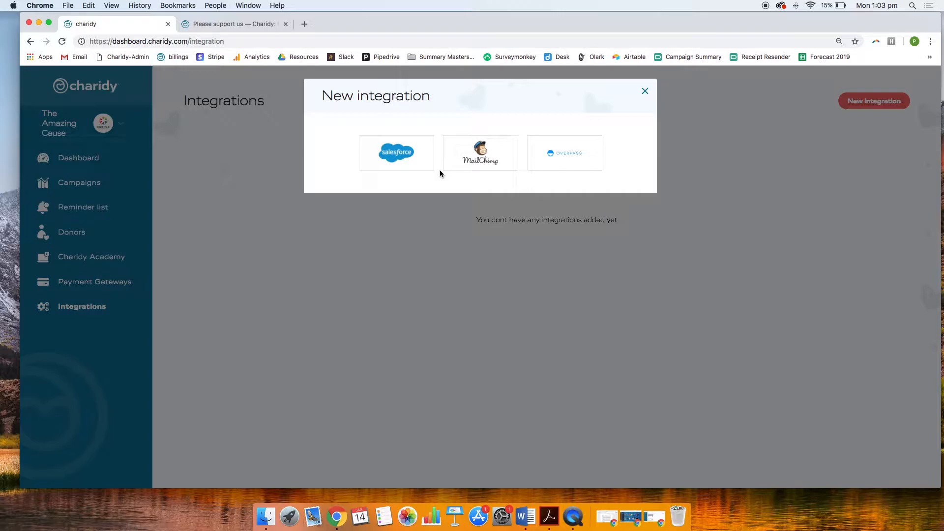
left_click(645, 93)
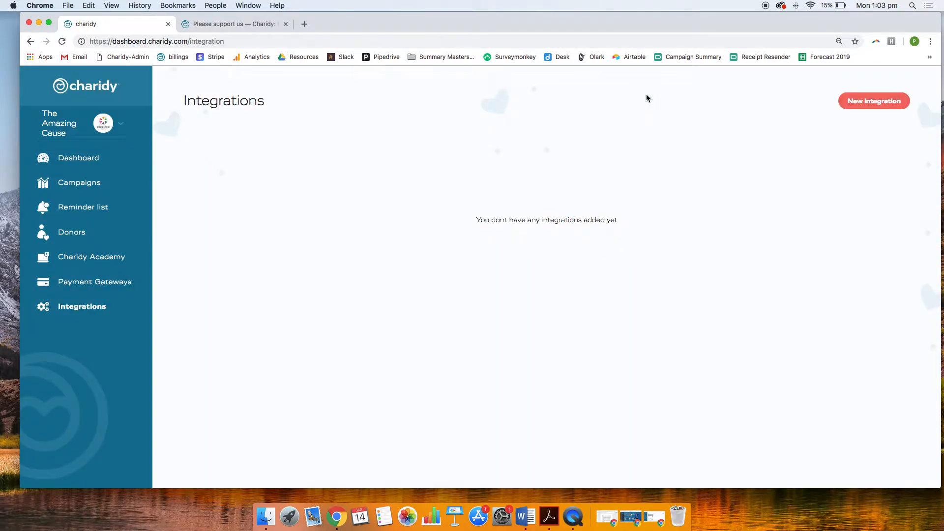